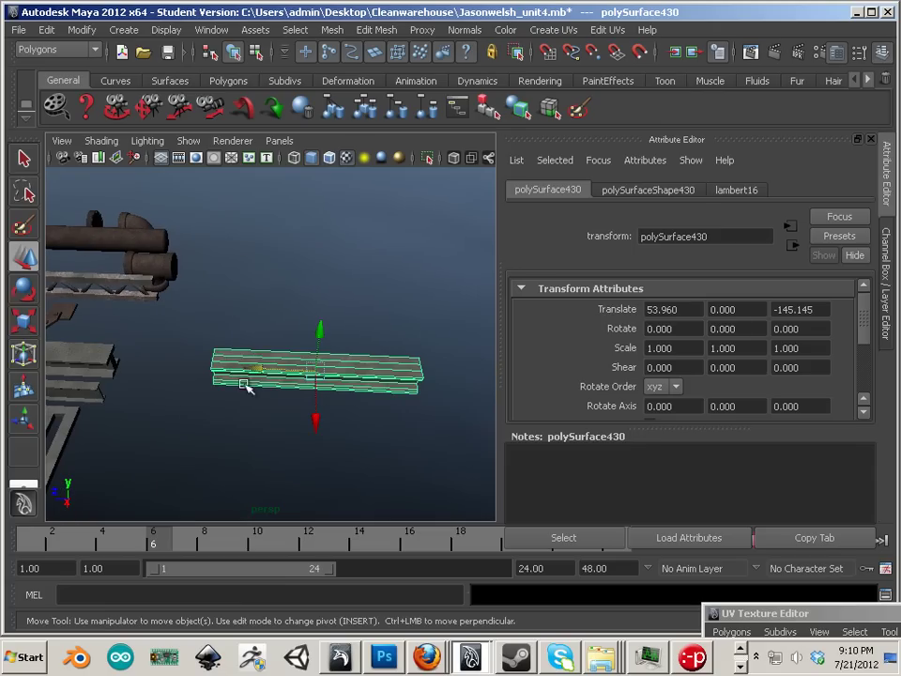
- Duplicate the separate I-beam section and line the copies up end to end to form one long beam
key(shift+d)
click(284, 373)
key(ctrl+d)
drag(281, 375, 467, 392)
click(310, 410)
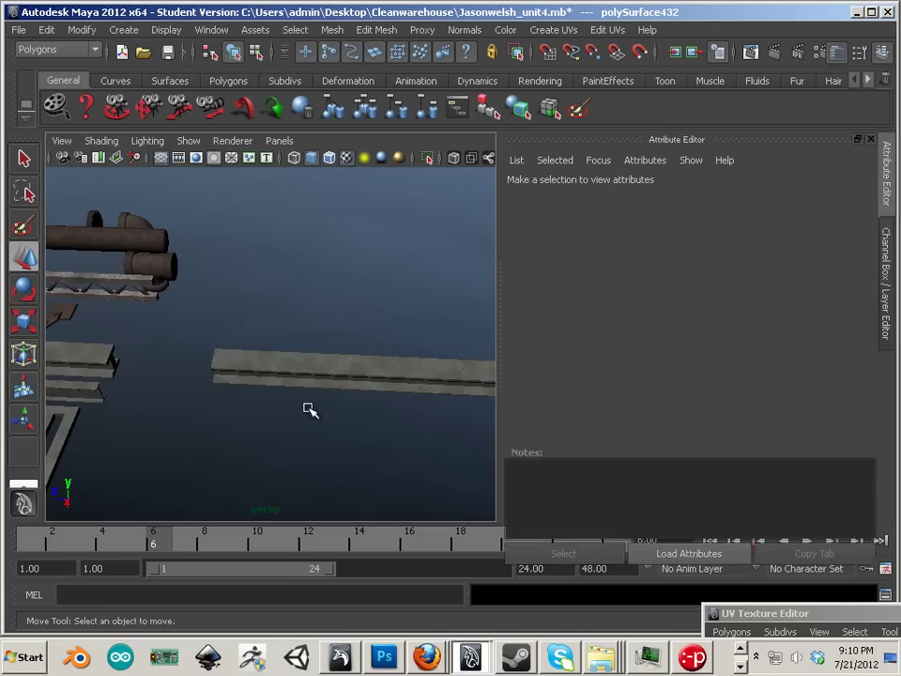
- Duplicate the wide I-beam in the parts row and move the copy to about Z -137, over the long beam's near end
alt+drag(310, 410, 314, 386)
alt+middle_drag(315, 385, 392, 404)
scroll(290, 394, down, 3)
alt+middle_drag(261, 373, 308, 265)
scroll(272, 366, up, 2)
alt+right_drag(308, 263, 221, 279)
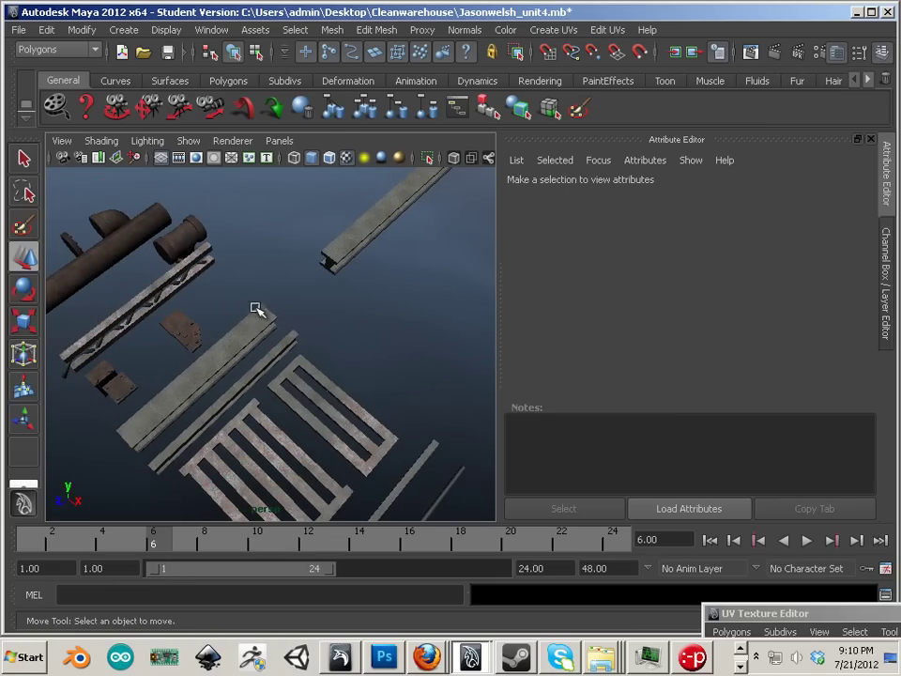
alt+middle_drag(255, 308, 241, 313)
click(235, 332)
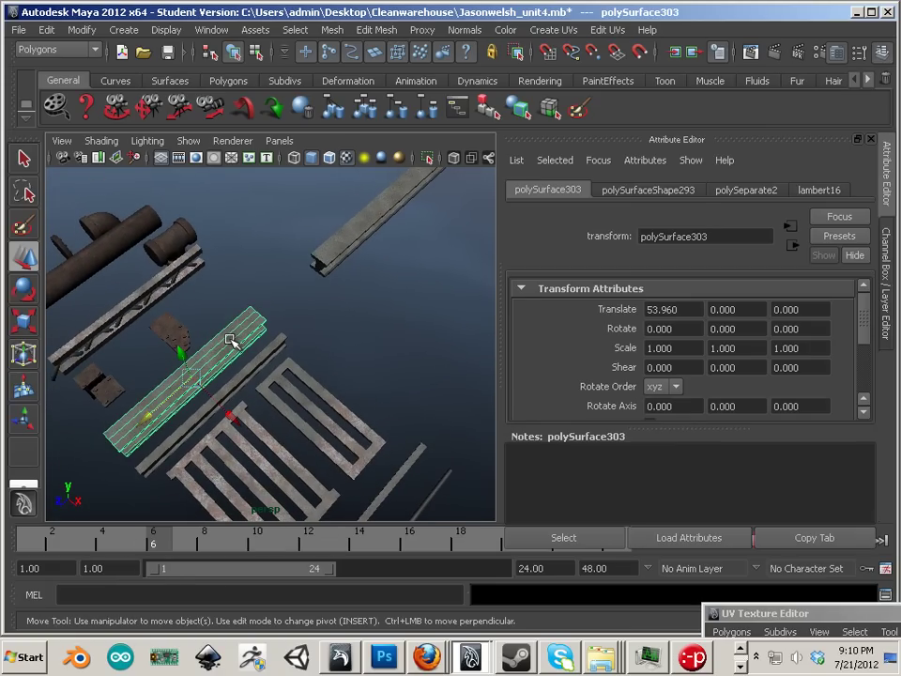
key(ctrl+d)
drag(174, 397, 383, 263)
alt+middle_drag(383, 264, 327, 427)
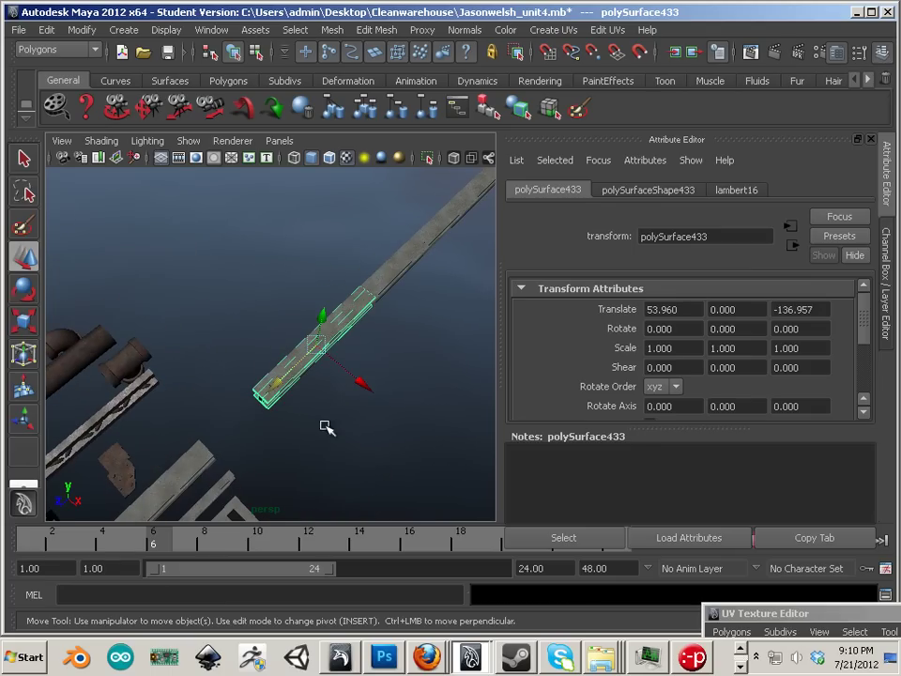
- Set the copied beam's Y rotation to -45 and move it to about X 19.6 so it branches off the long beam
click(24, 289)
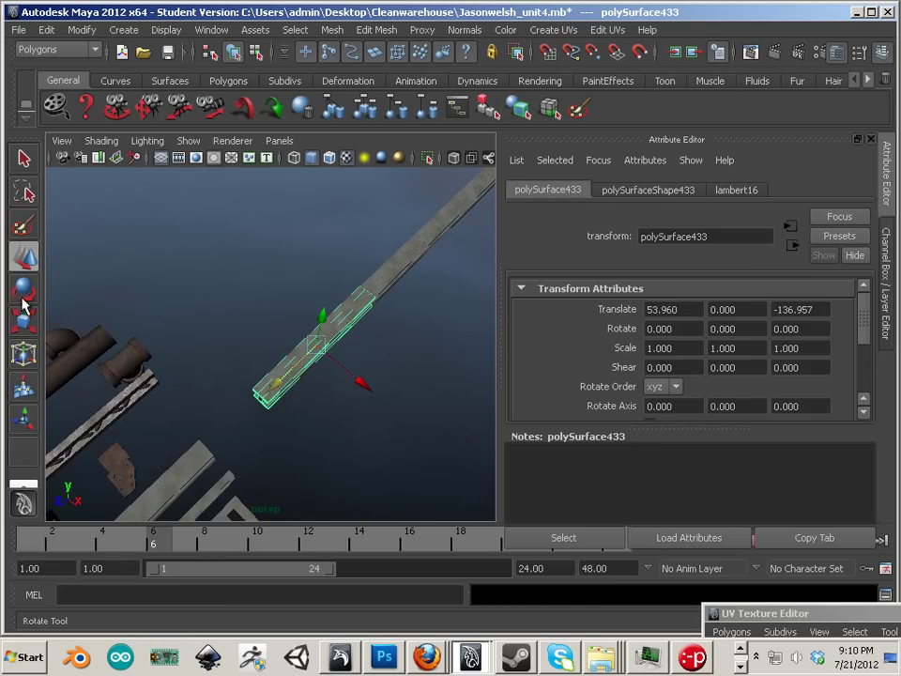
drag(359, 411, 301, 408)
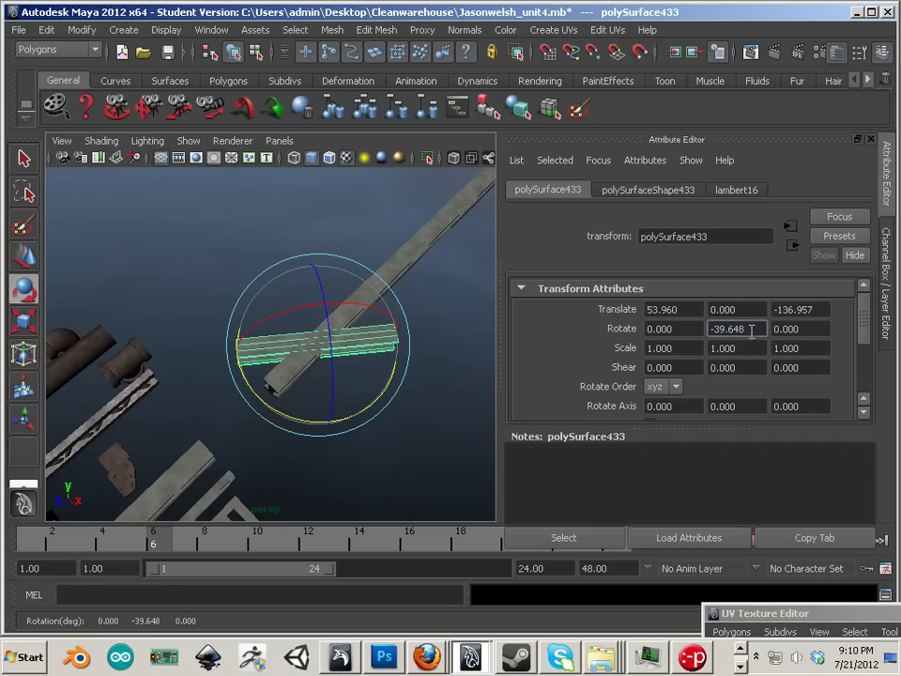
drag(751, 331, 657, 324)
key(Return)
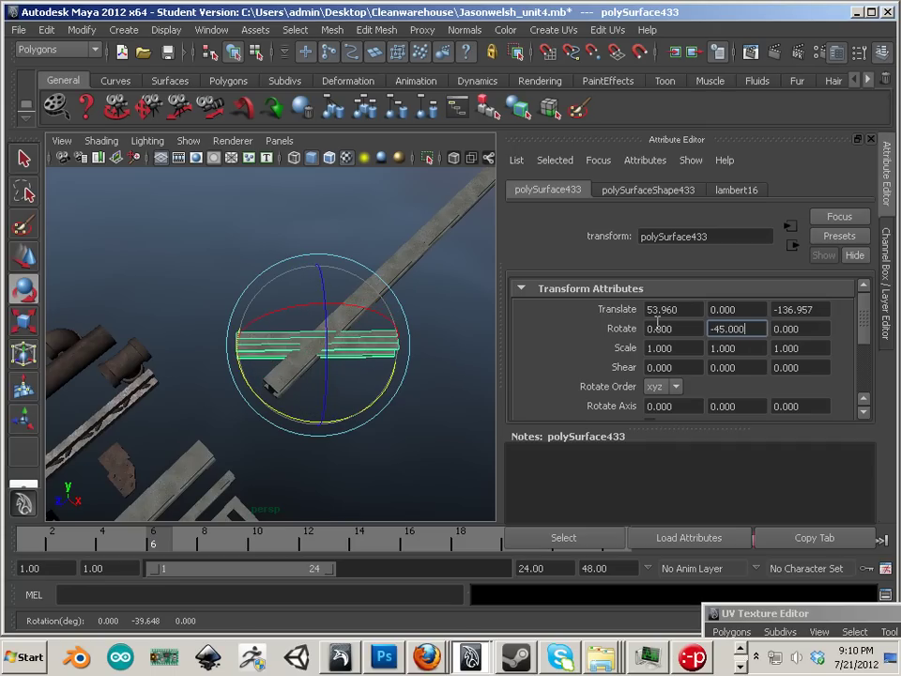
key(w)
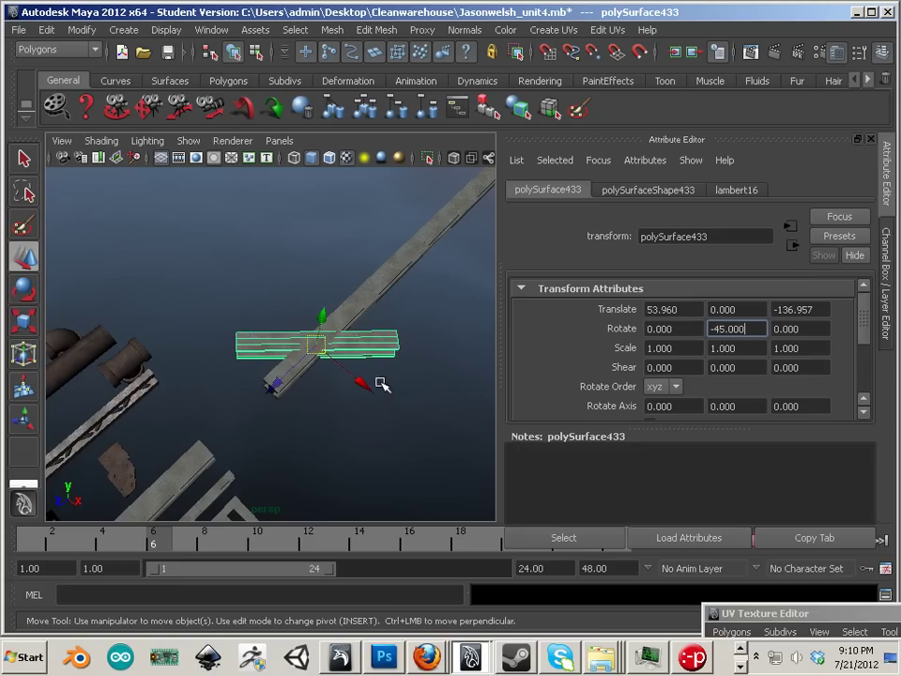
drag(381, 384, 308, 368)
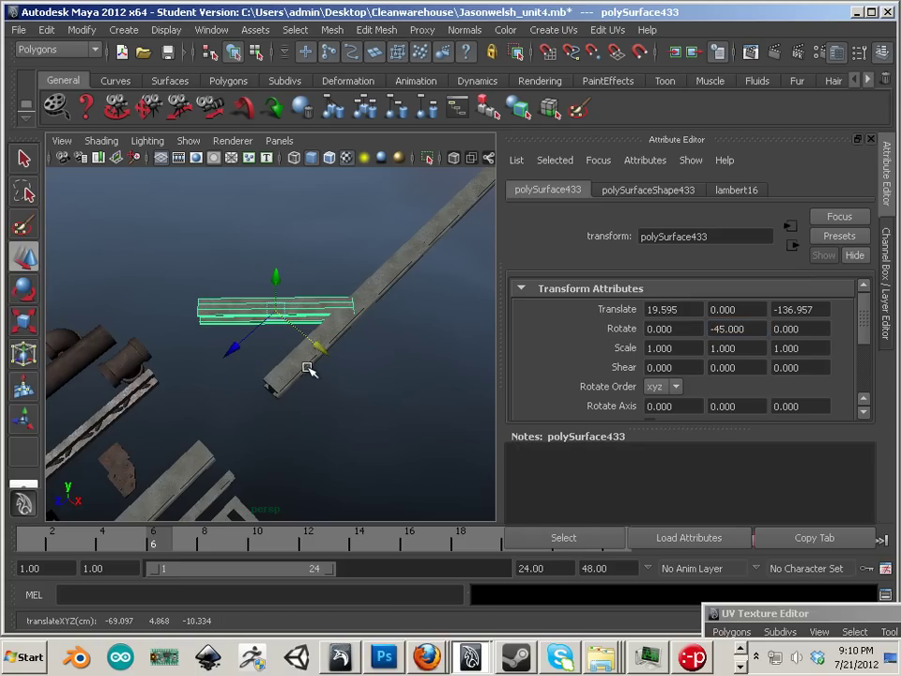
- Duplicate the angled beam onto the opposite side of the long beam and set the copy's Y rotation to 45
key(shift+d)
drag(413, 308, 289, 391)
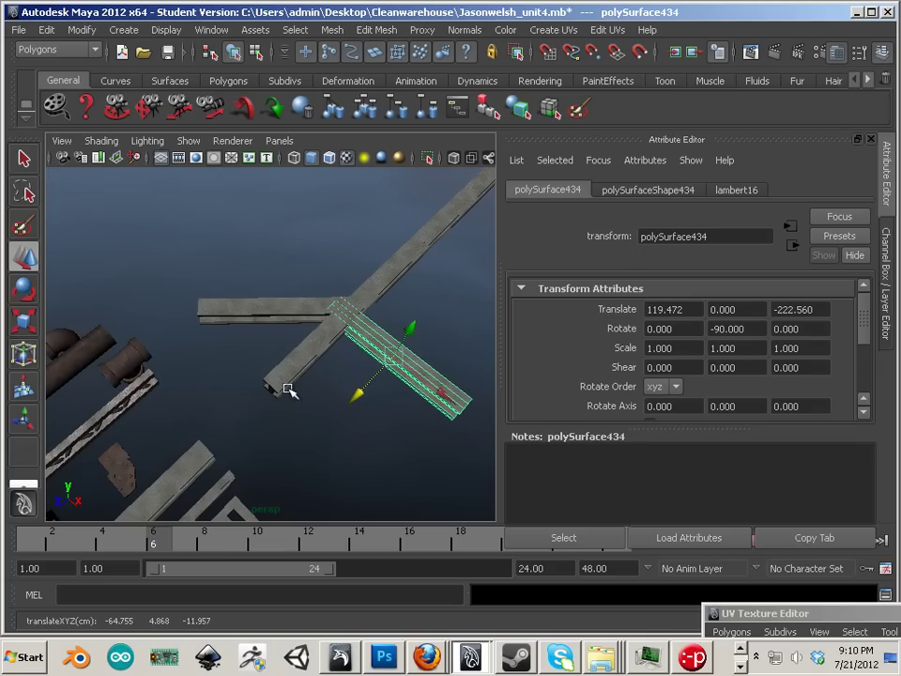
click(24, 289)
drag(377, 427, 329, 408)
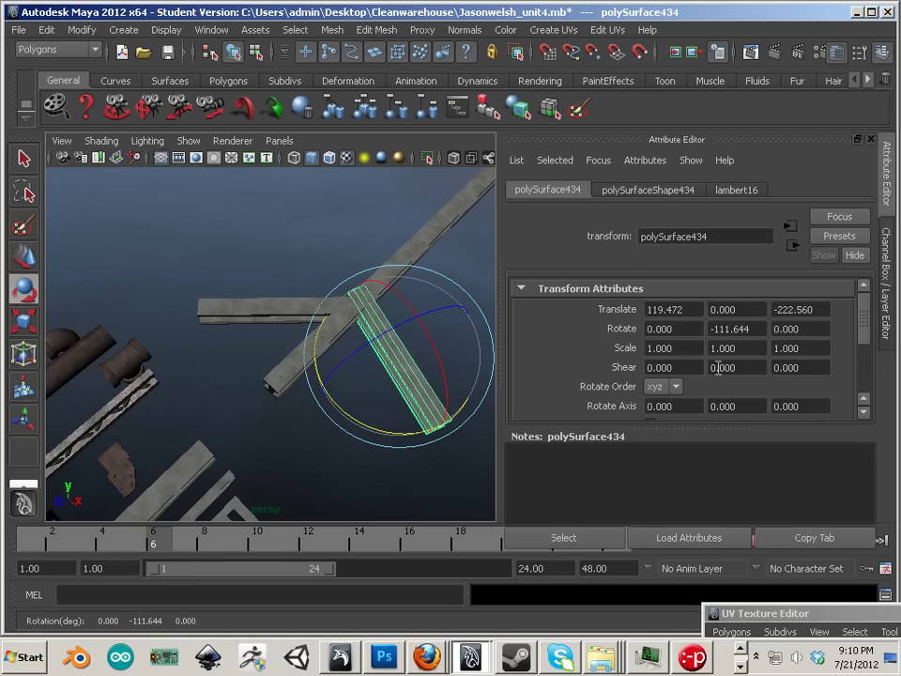
click(752, 330)
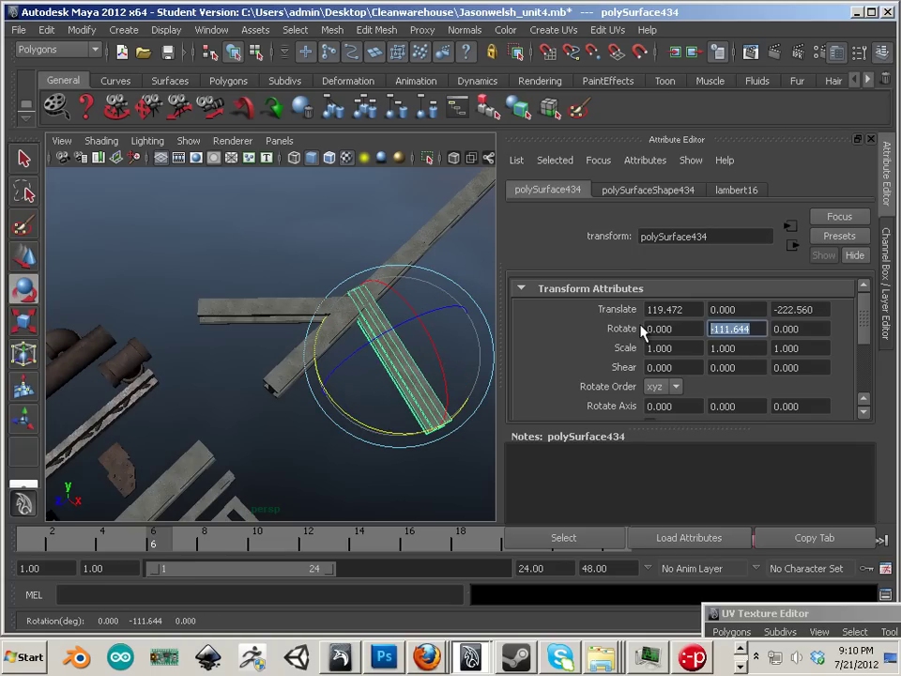
text(45)
key(Return)
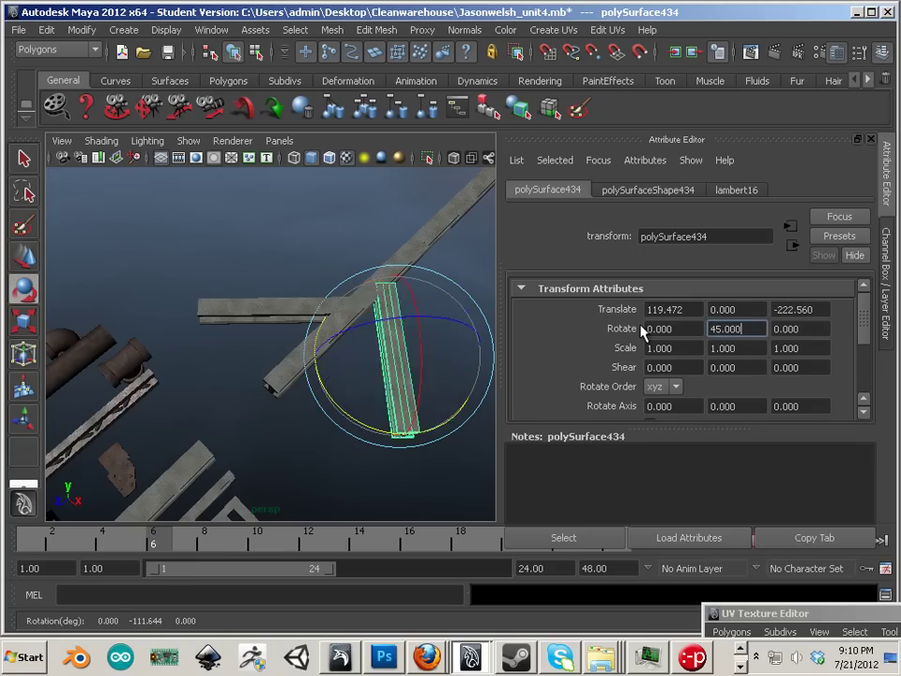
- Move the second angled beam to about X 110.9, Z -195.9 so it meets the long beam at the junction
click(25, 258)
drag(376, 392, 320, 410)
drag(413, 425, 396, 413)
- Duplicate the small rusty bolted plate in the parts row and move the copy to about Z -10.4, near the beam junction
alt+middle_drag(207, 395, 294, 329)
click(209, 435)
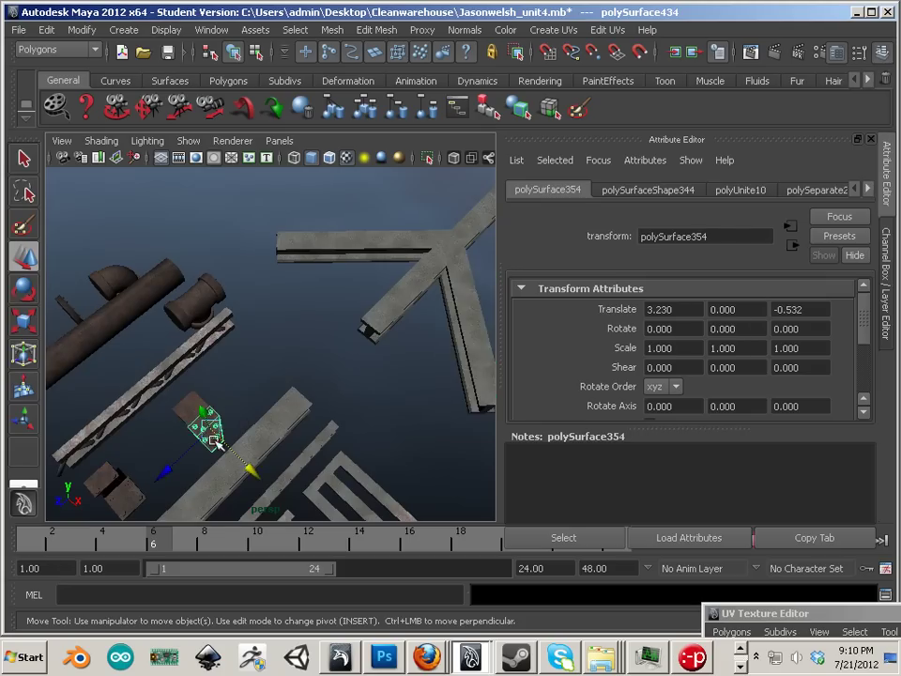
alt+middle_drag(194, 460, 346, 352)
alt+drag(309, 376, 277, 376)
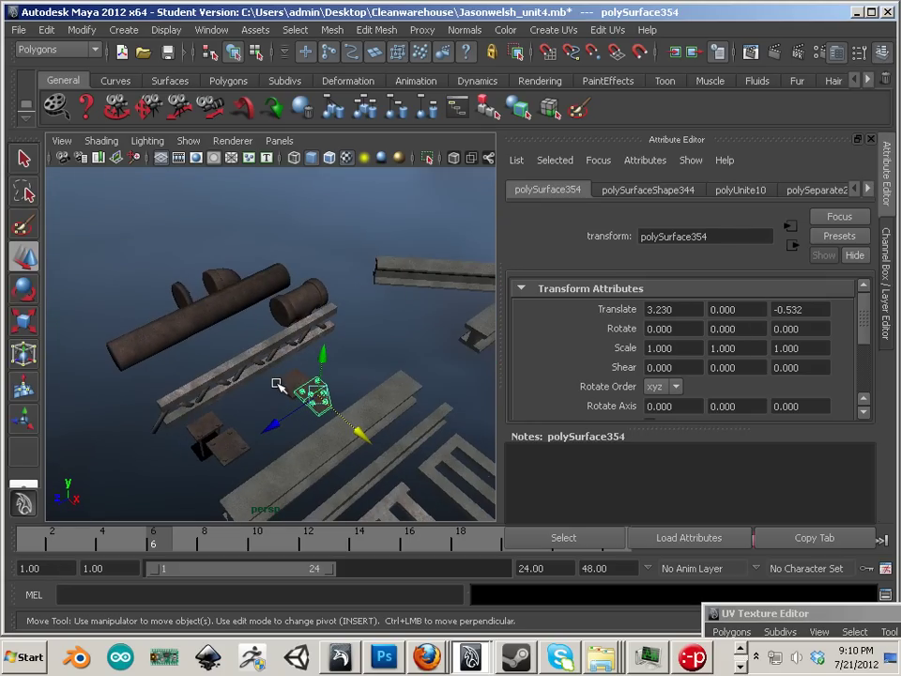
key(ctrl+d)
drag(274, 424, 436, 340)
alt+middle_drag(436, 340, 185, 433)
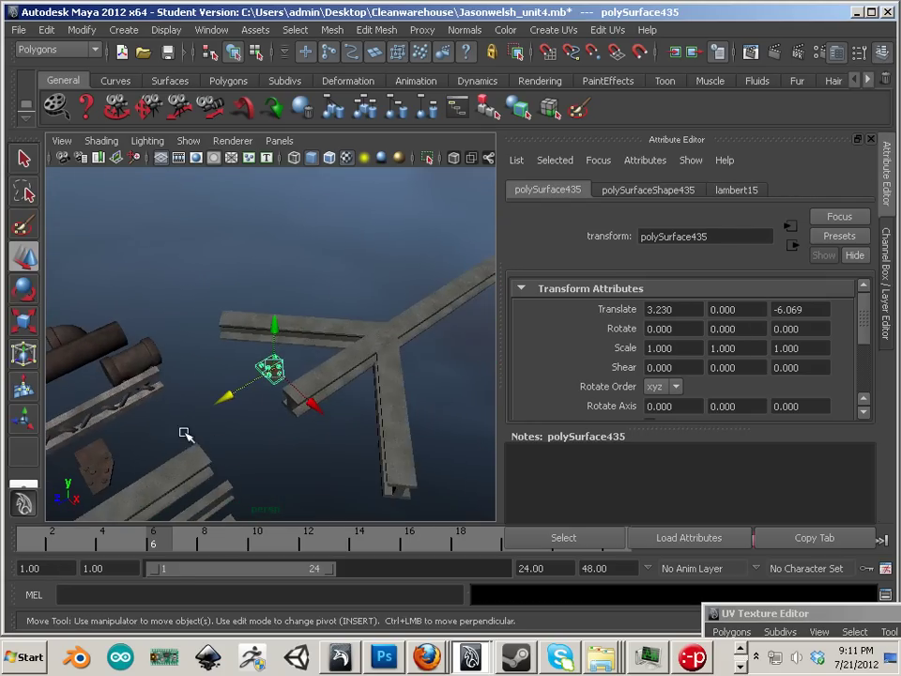
drag(237, 395, 364, 357)
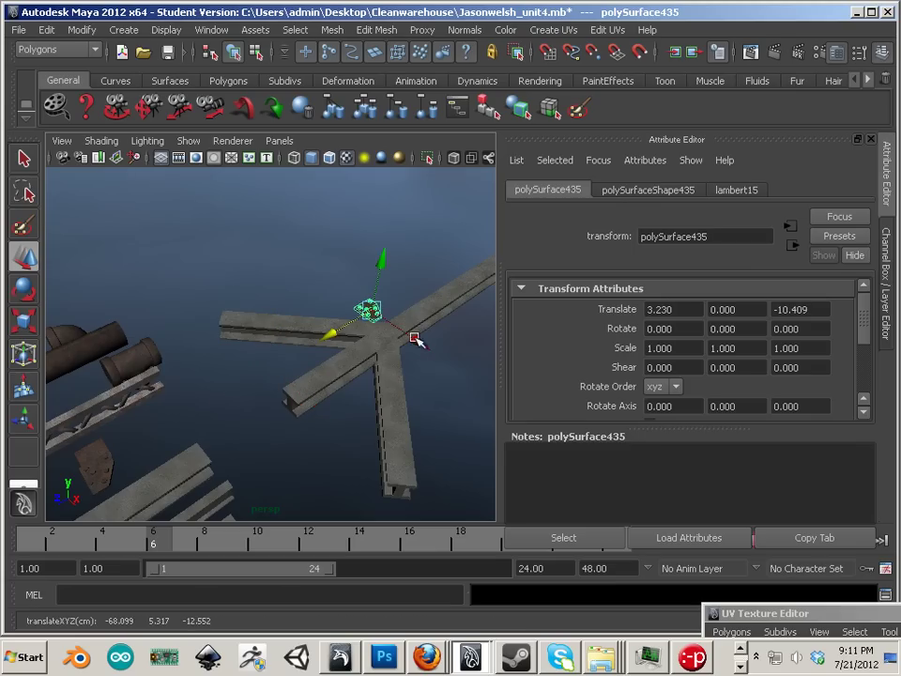
- Position the bolted plate over the beam junction at about X 4.65, Z -9.71
drag(413, 337, 217, 405)
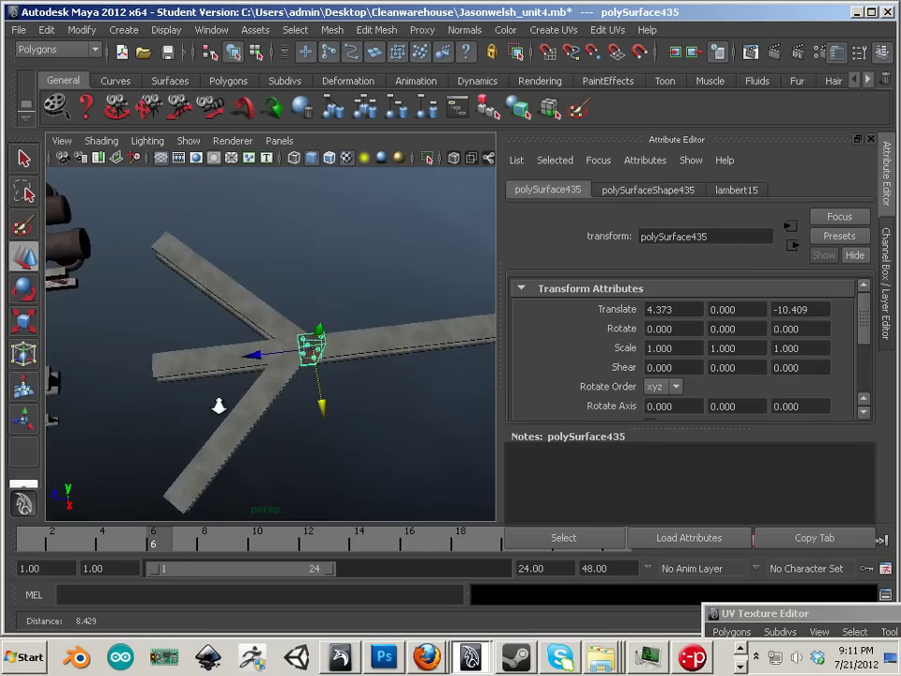
alt+right_drag(217, 404, 348, 408)
drag(319, 360, 248, 368)
alt+drag(248, 369, 228, 393)
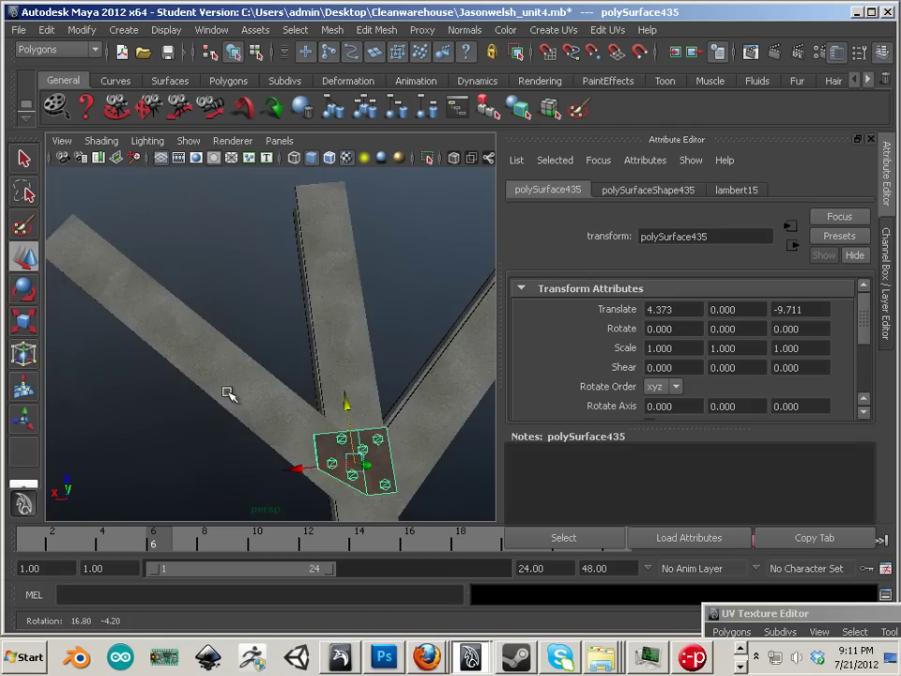
alt+middle_drag(238, 308, 165, 244)
alt+middle_drag(302, 374, 296, 329)
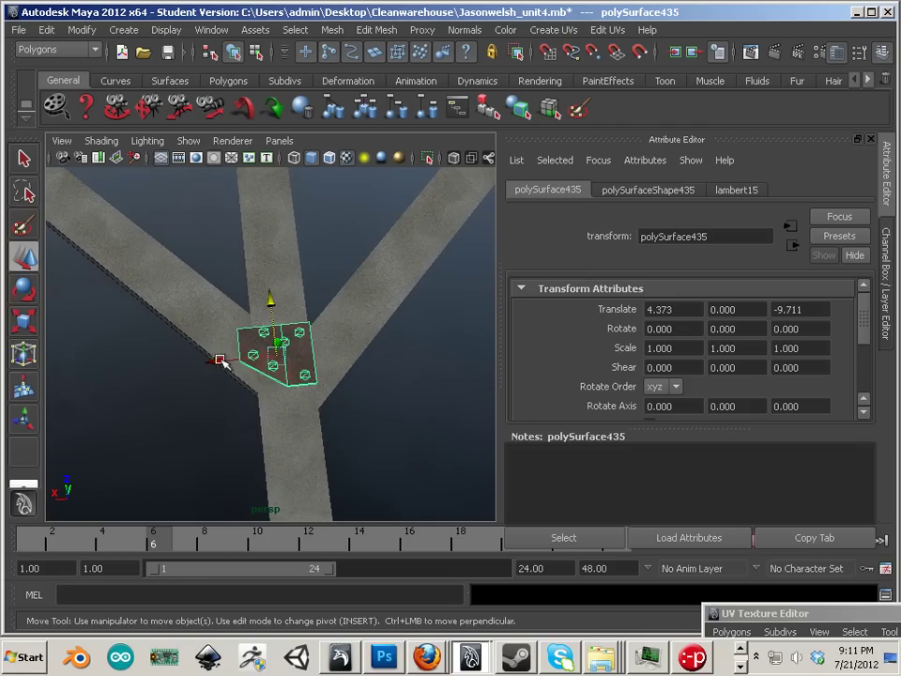
drag(221, 363, 202, 382)
- Examine how the plate and the angled beams line up at the junction in the top view
alt+middle_drag(203, 382, 267, 336)
alt+drag(386, 410, 328, 358)
click(328, 357)
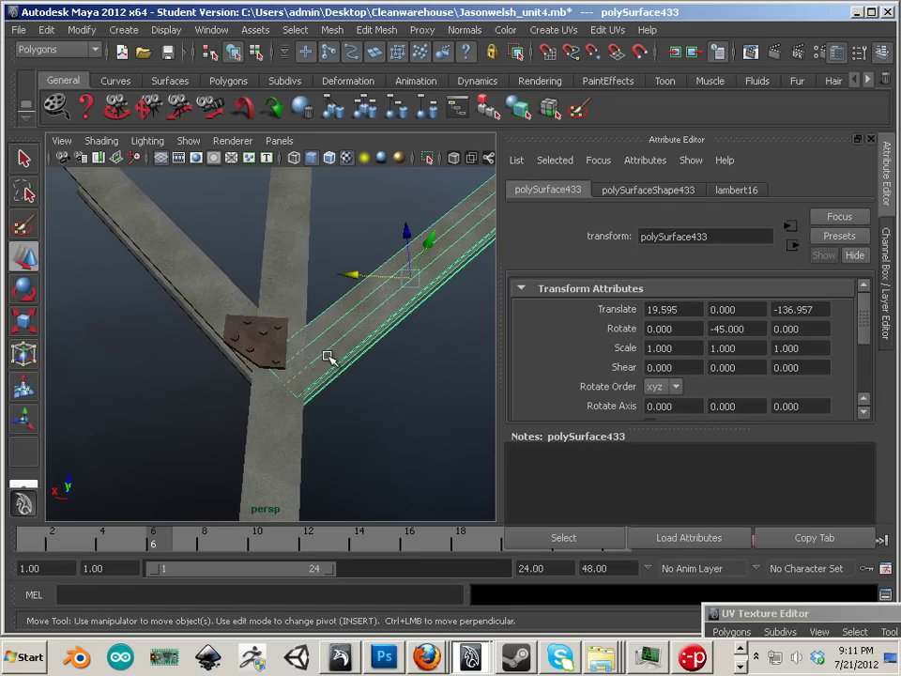
key(space)
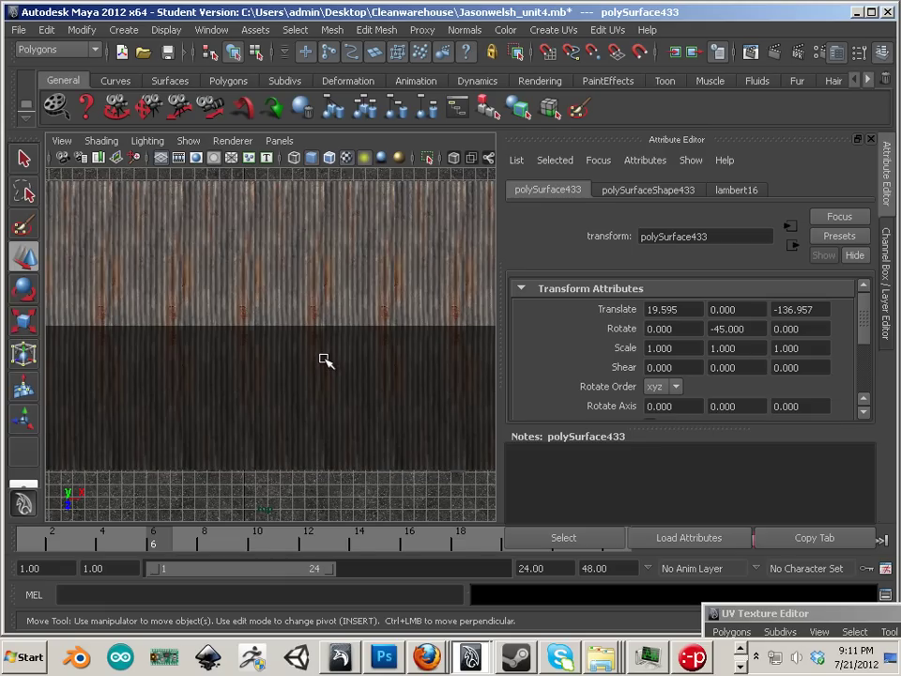
key(f)
alt+middle_drag(386, 387, 110, 538)
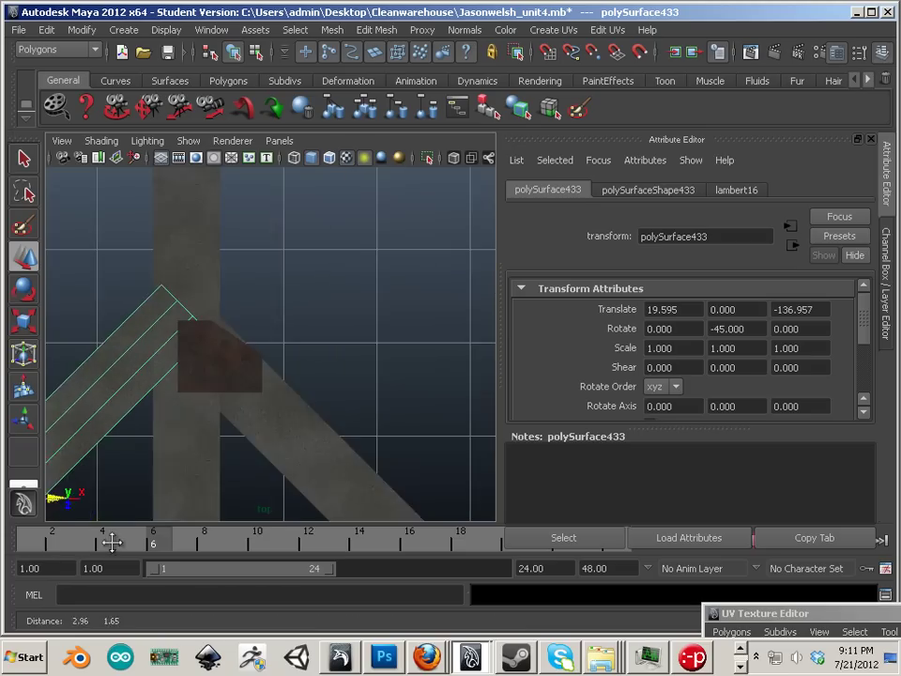
scroll(188, 465, down, 2)
alt+middle_drag(187, 465, 266, 451)
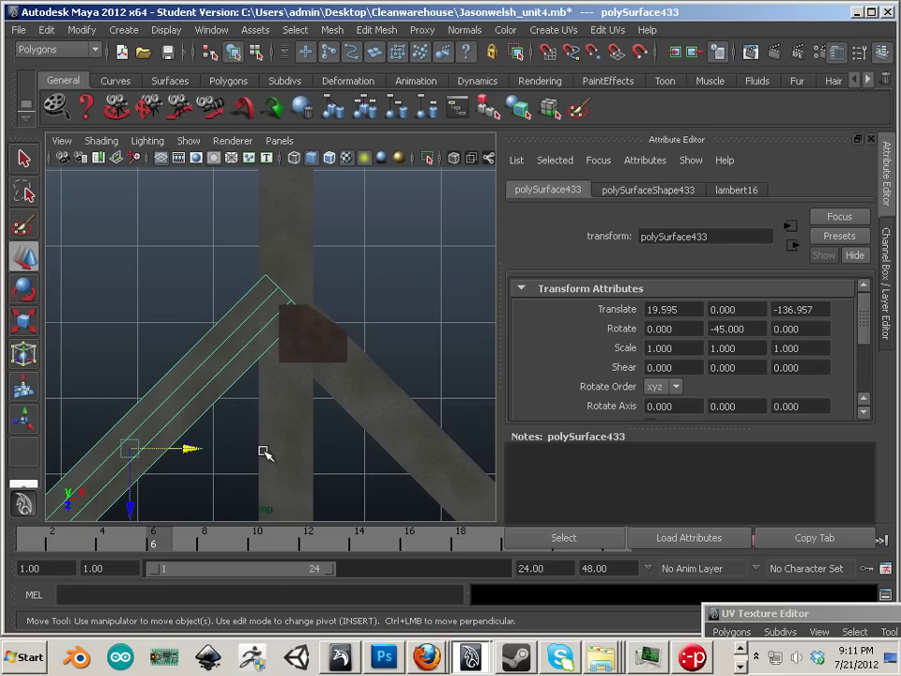
key(5)
click(306, 346)
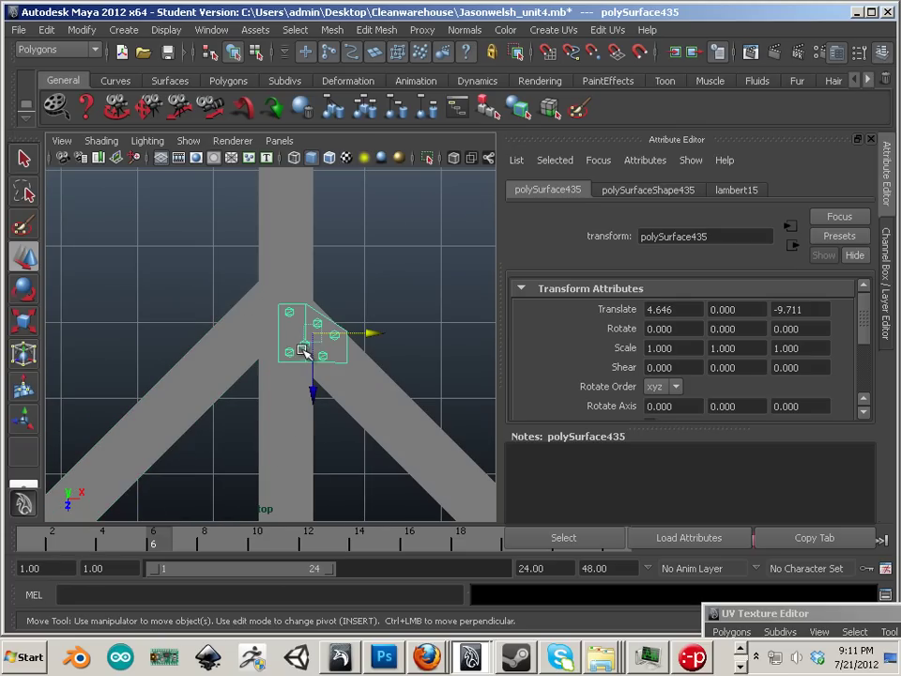
alt+middle_drag(306, 346, 306, 362)
key(6)
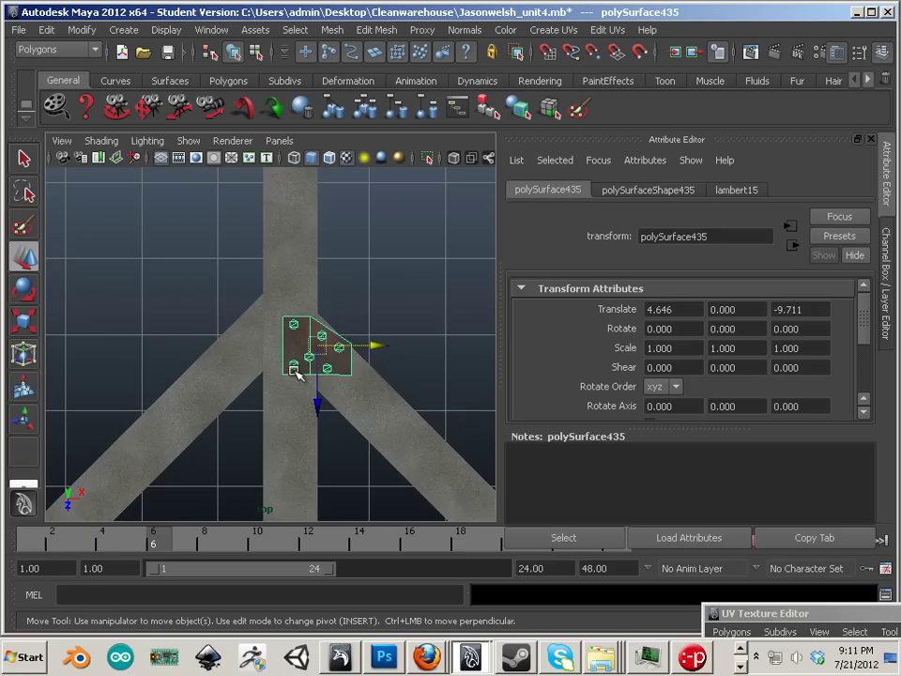
- In wireframe, move the 45-degree beam to about X 113.5 and the opposite -45-degree beam to about X 21.95
alt+right_drag(297, 372, 376, 431)
click(393, 440)
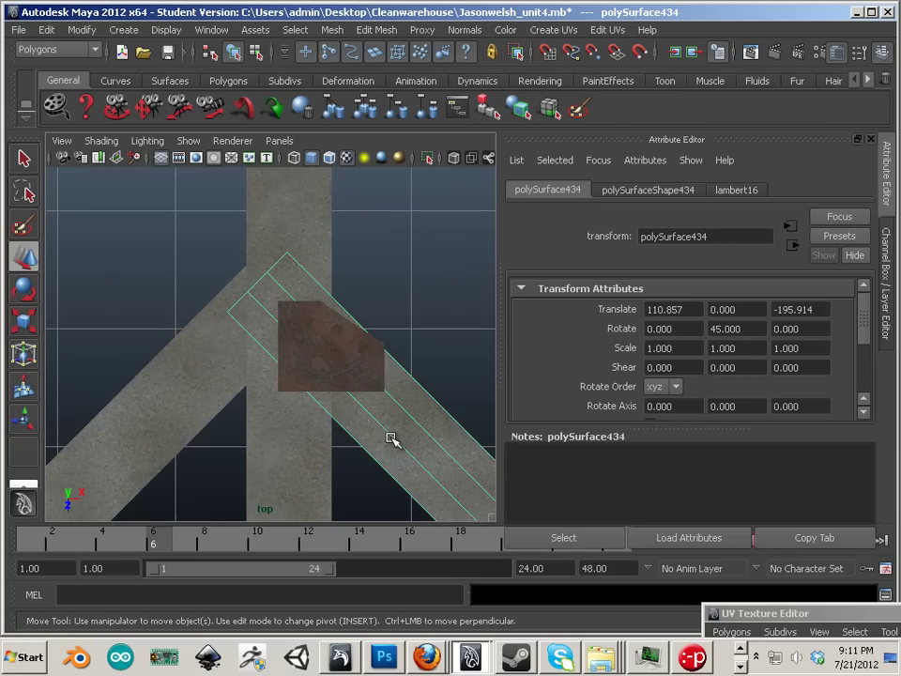
key(4)
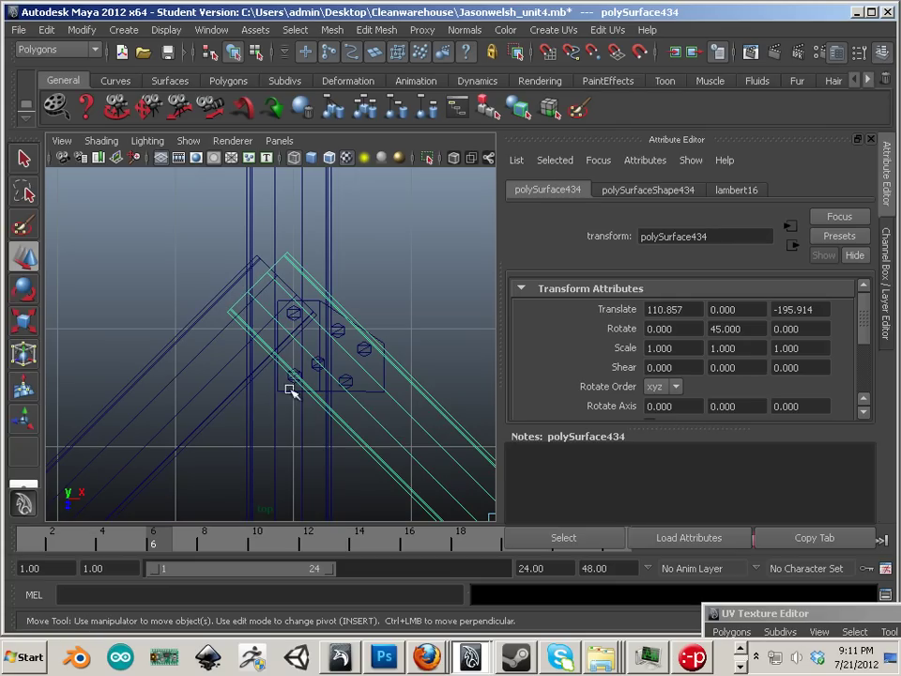
click(398, 434)
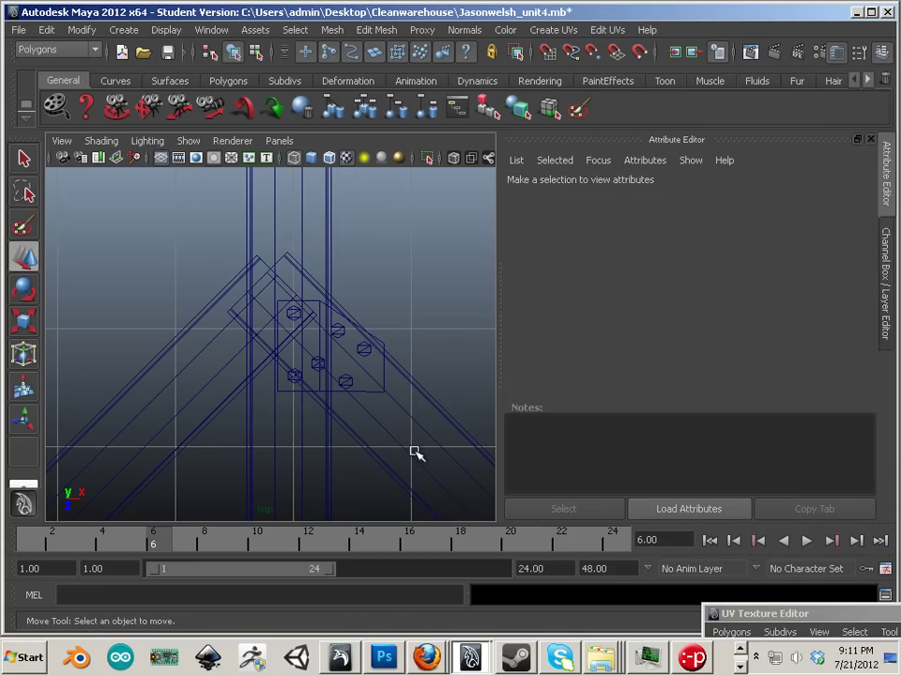
click(418, 460)
alt+middle_drag(382, 431, 315, 423)
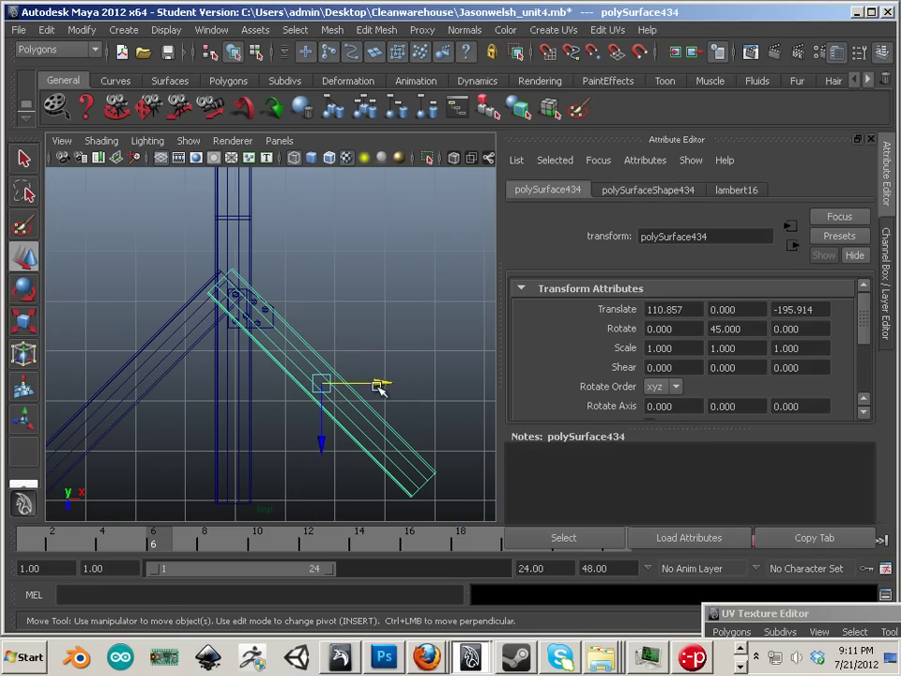
middle_drag(368, 398, 396, 382)
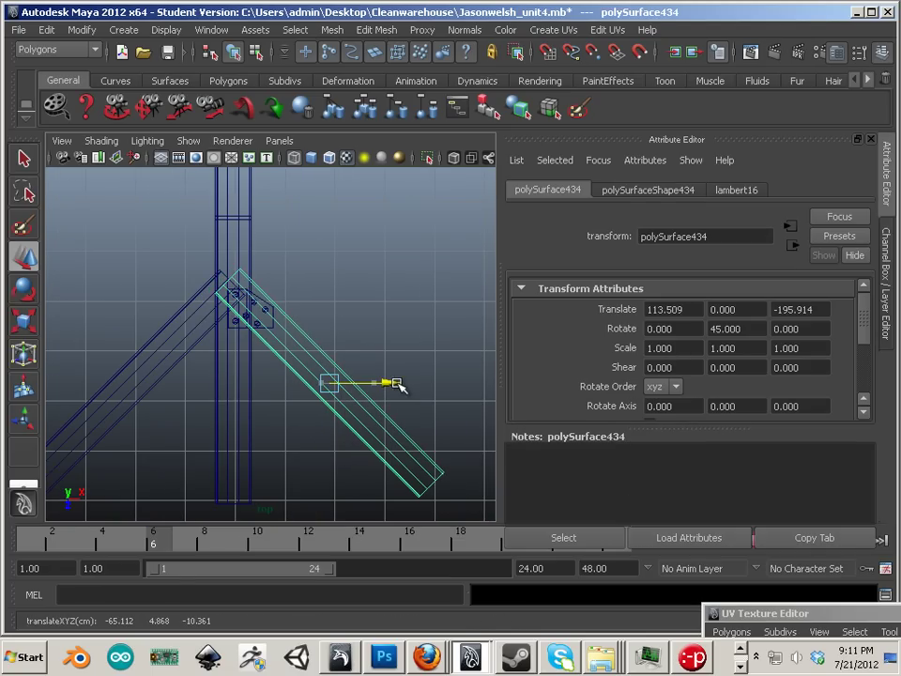
click(183, 351)
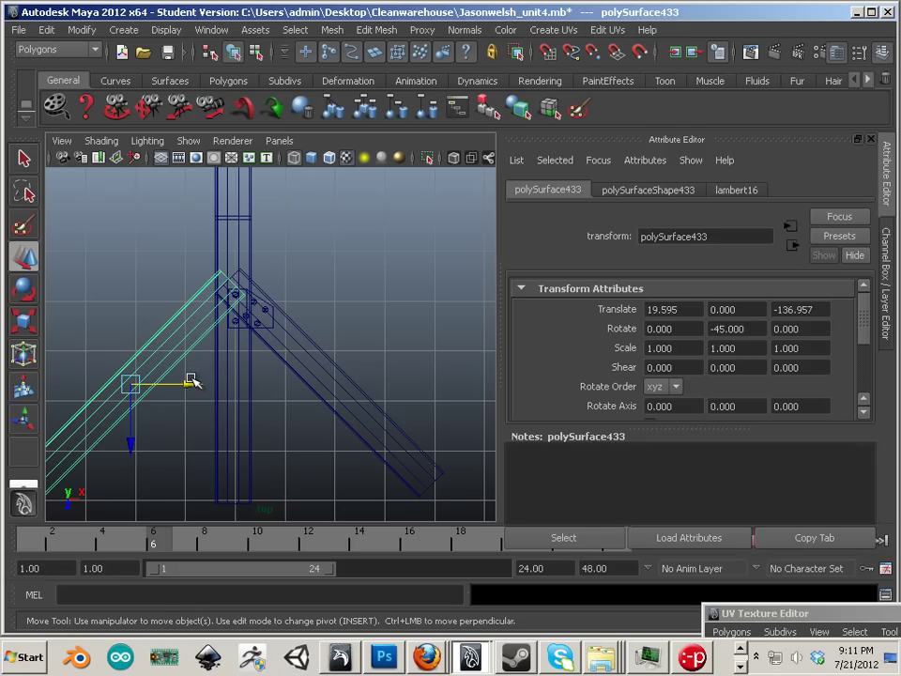
drag(195, 388, 199, 392)
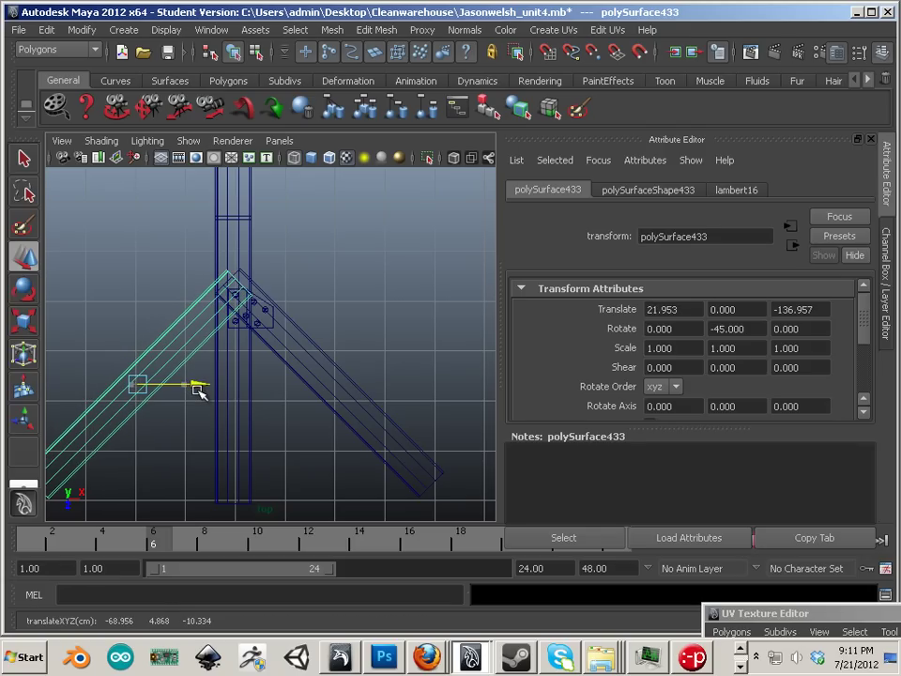
- Move the bolted plate to about Z -10.06 over the junction and scale it uniformly to about 1.146
alt+right_drag(177, 383, 338, 428)
alt+middle_drag(225, 350, 291, 416)
scroll(291, 416, up, 1)
click(350, 376)
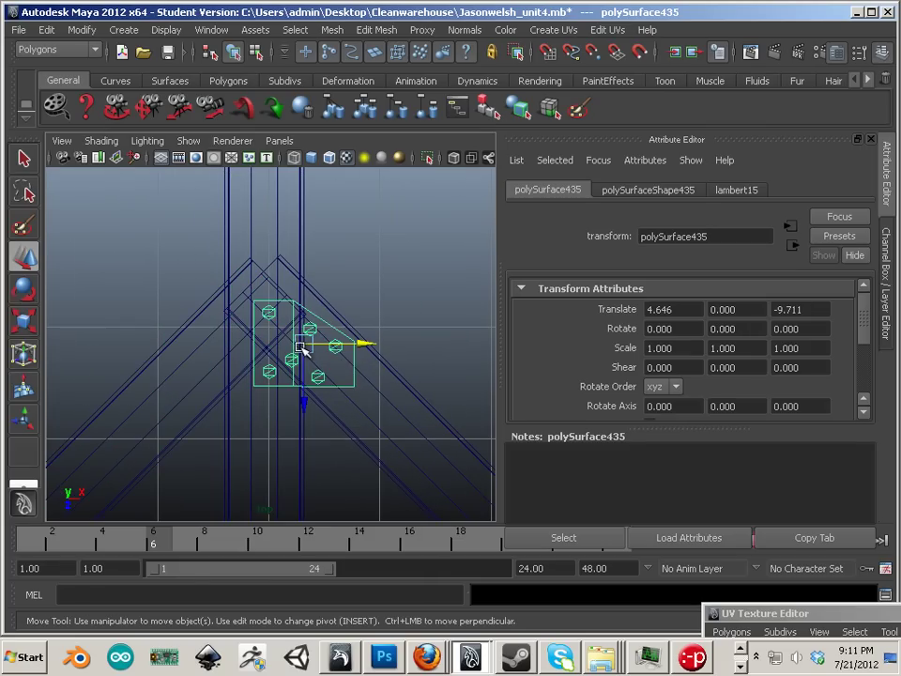
drag(301, 347, 228, 311)
click(23, 320)
key(w)
- Duplicate the bolted plate, mirror the copy with Scale X -1.146, and move it to about X 3.79 beside the original
key(ctrl+d)
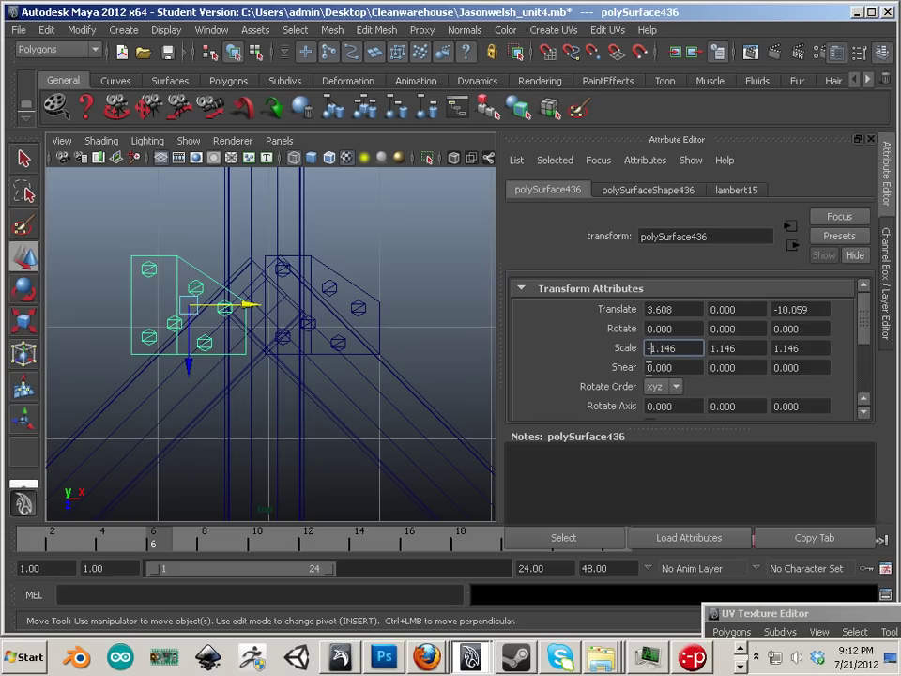
key(Return)
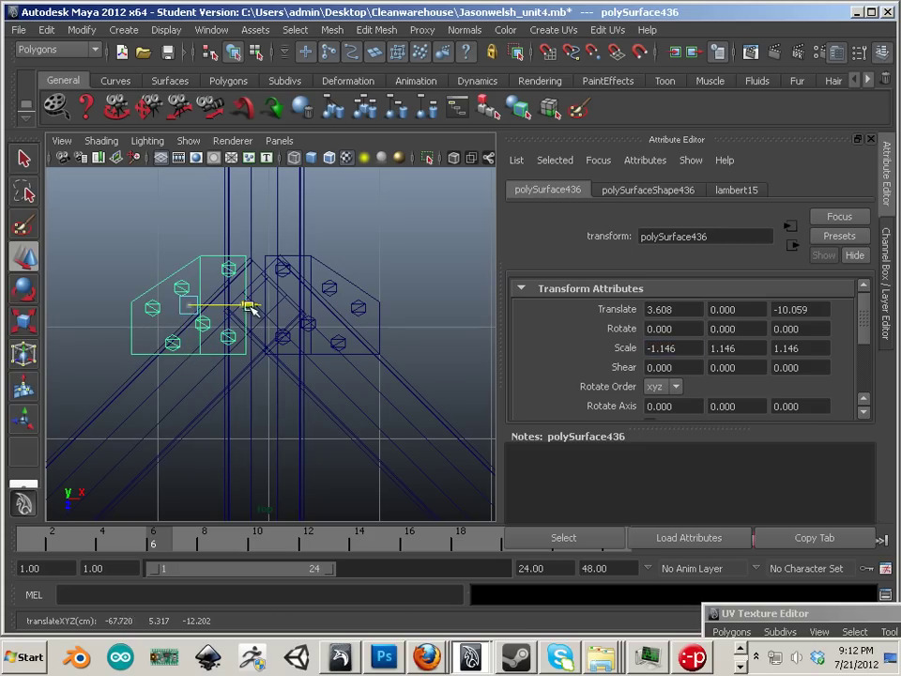
drag(247, 306, 271, 309)
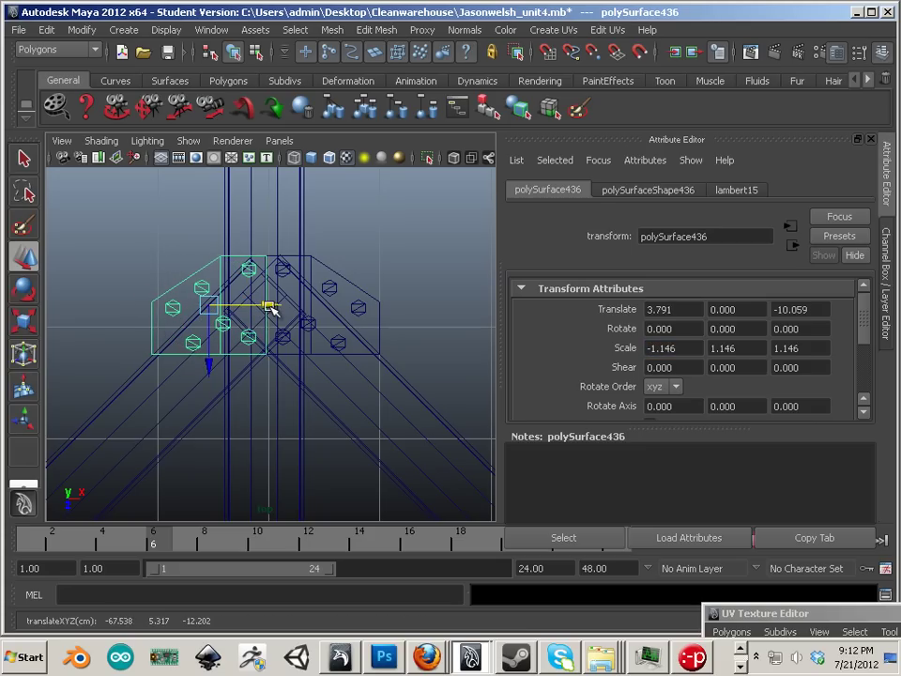
key(6)
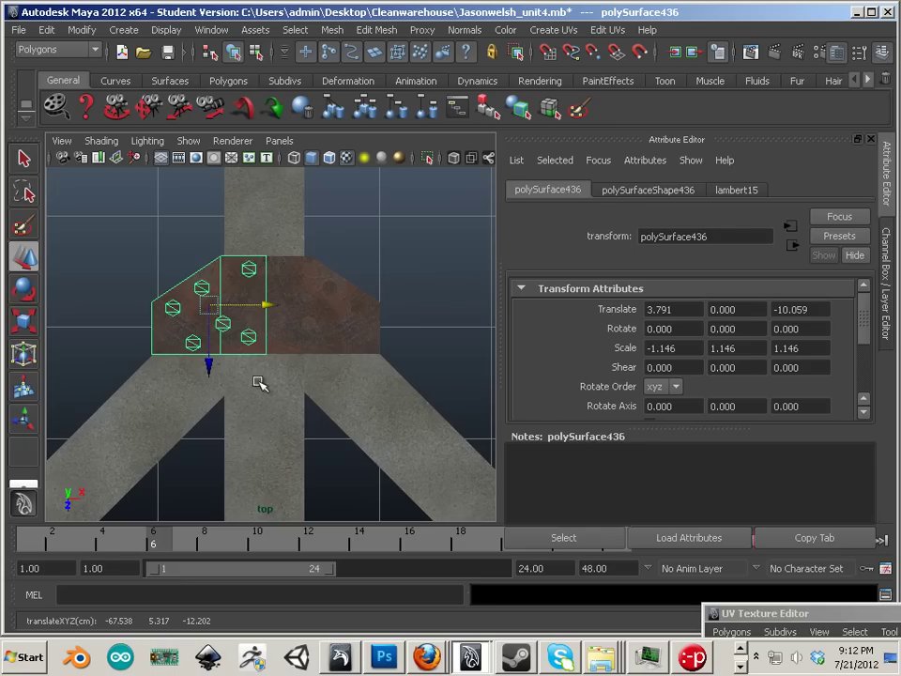
- Duplicate both mirrored halves of the bolted plate together and lower the copies to about Y -1.59 beneath the beams
alt+right_drag(334, 371, 222, 352)
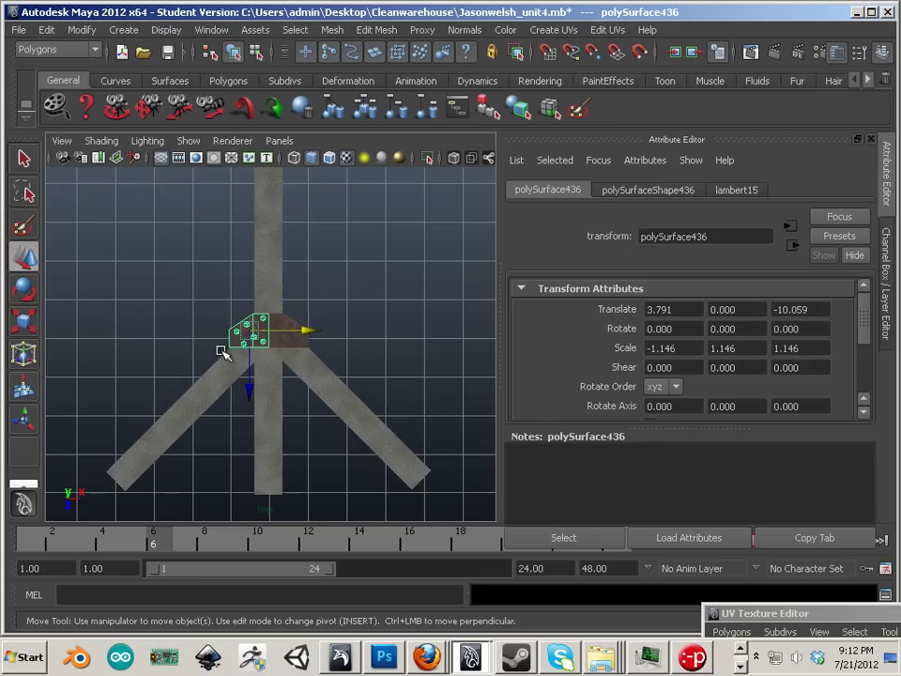
alt+click(276, 328)
key(space)
key(space)
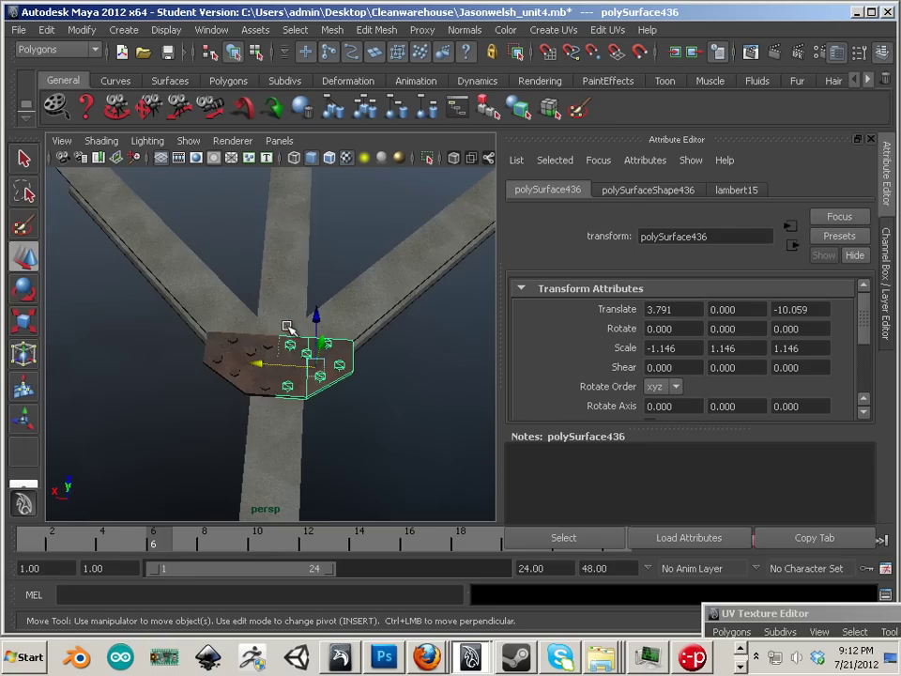
alt+drag(328, 354, 188, 305)
alt+middle_drag(316, 412, 160, 156)
alt+right_drag(310, 347, 455, 372)
shift+click(242, 320)
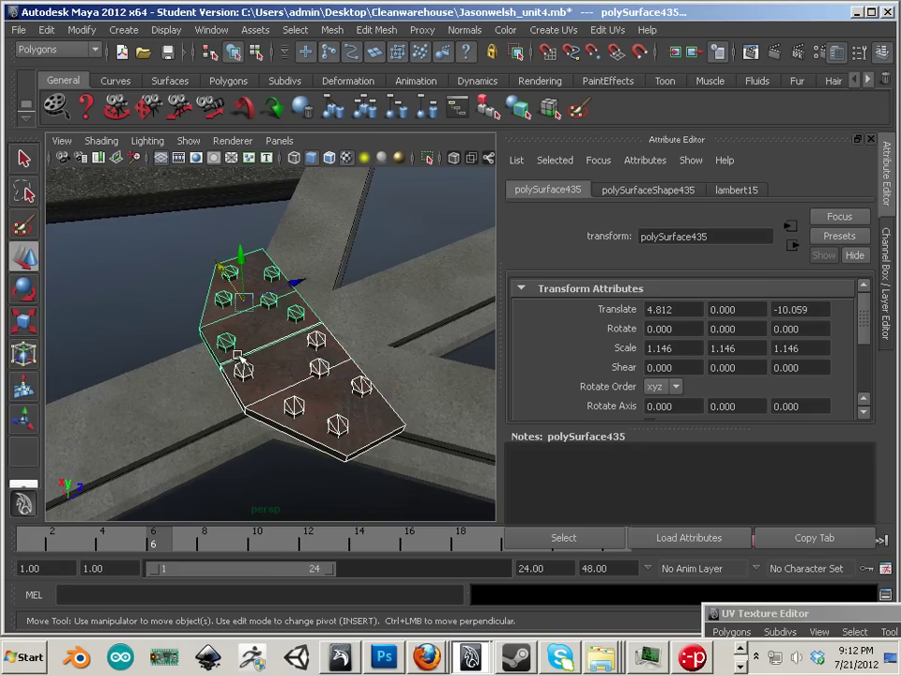
key(ctrl+d)
drag(241, 265, 247, 380)
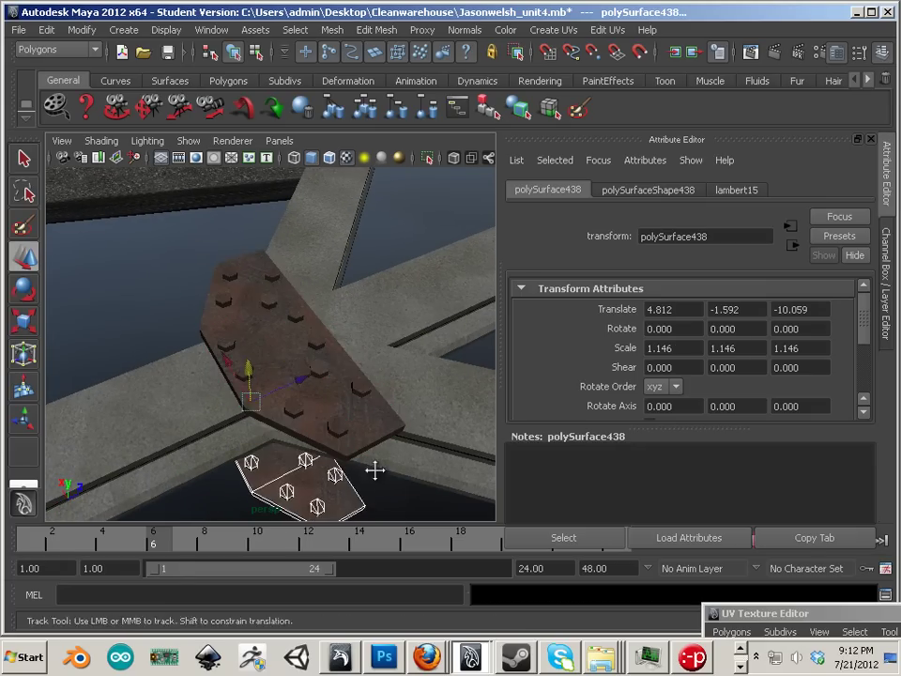
- Flip both lower plate copies upside down by setting each one's Scale Y to -1.146
alt+middle_drag(374, 470, 347, 266)
key(w)
alt+drag(347, 265, 275, 227)
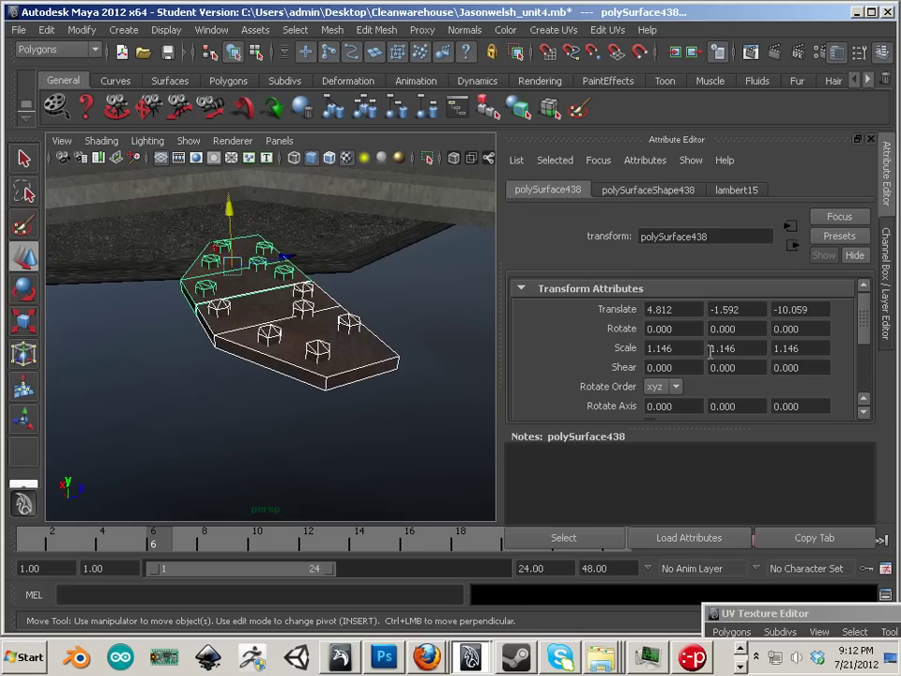
key(Return)
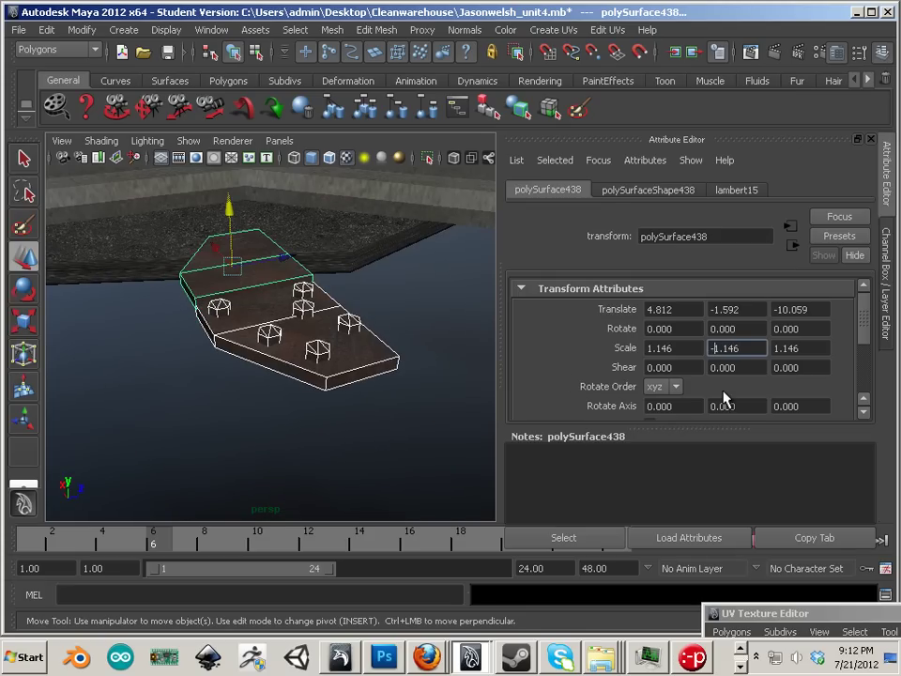
click(368, 331)
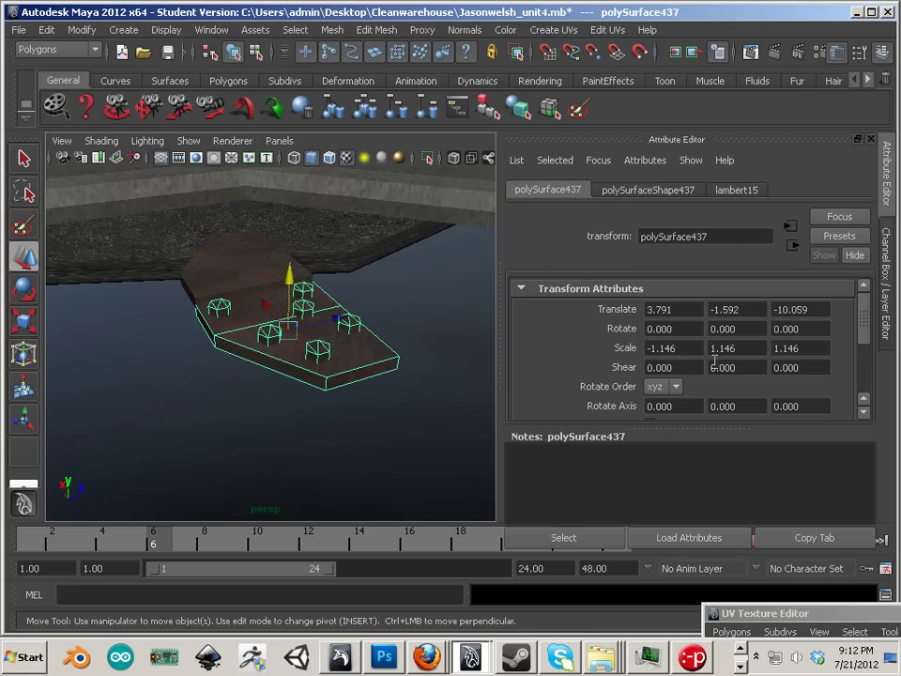
text(-)
key(Return)
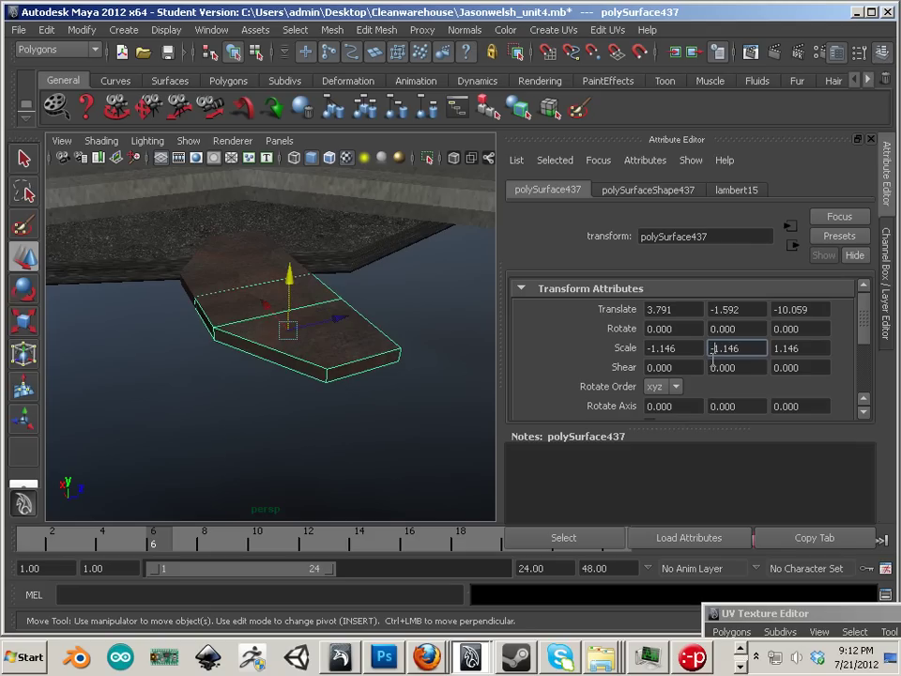
- Raise the two flipped plates together to about Y -0.85 against the underside of the beams
click(223, 271)
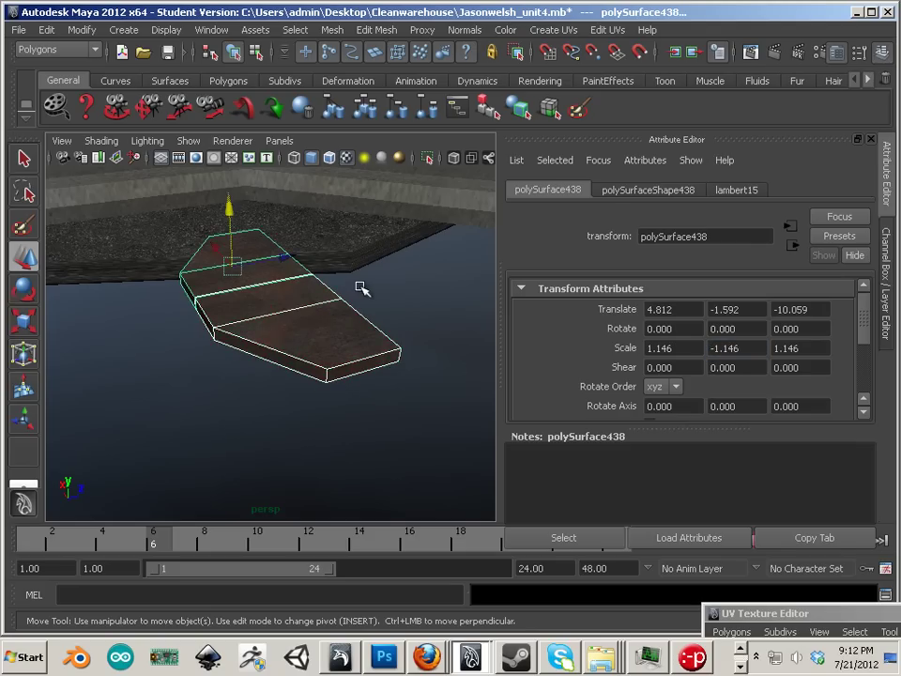
alt+drag(362, 287, 251, 223)
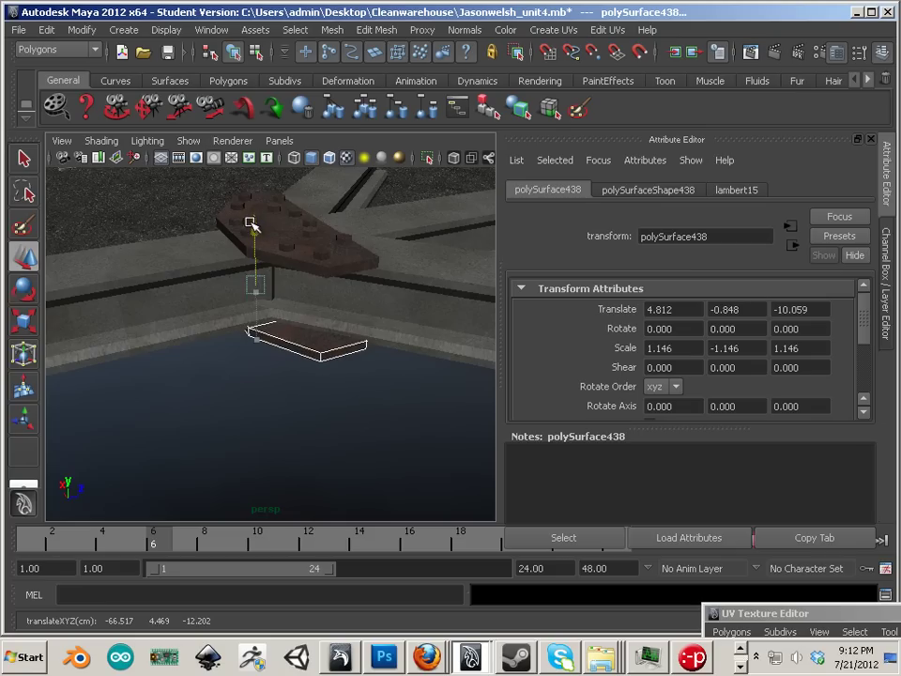
click(332, 370)
- Slide the outer segments of the straight beam away from the junction, with the nearer one at about Z -241.58
alt+drag(333, 370, 255, 404)
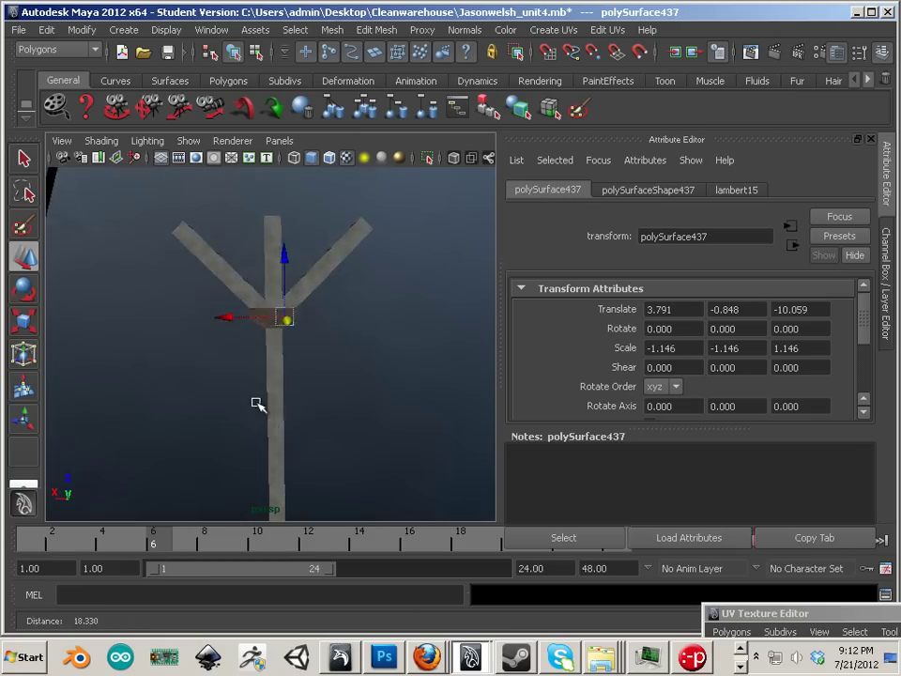
alt+middle_drag(255, 404, 289, 366)
click(288, 331)
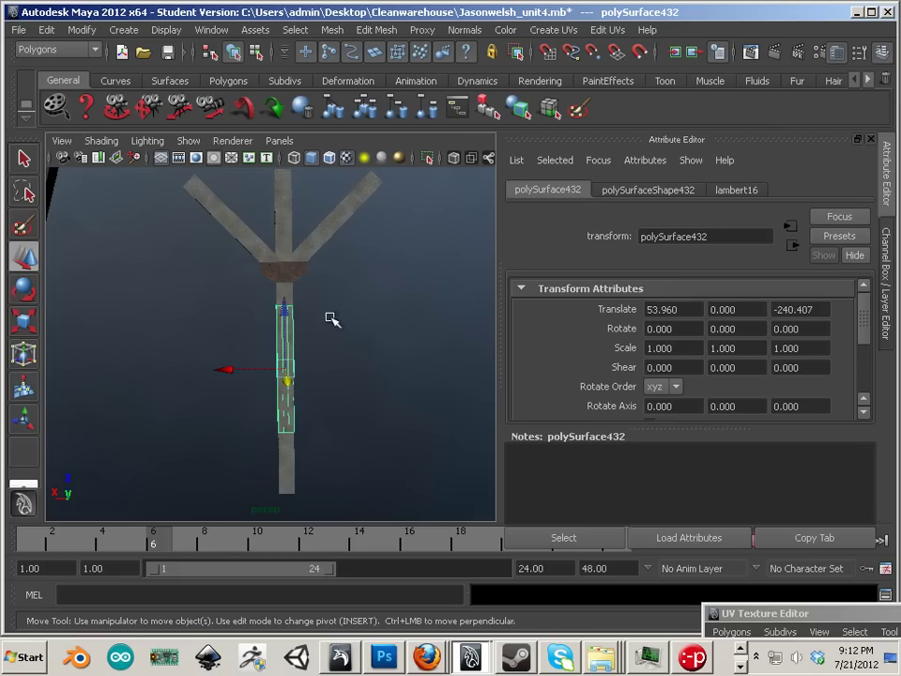
click(294, 446)
click(292, 321)
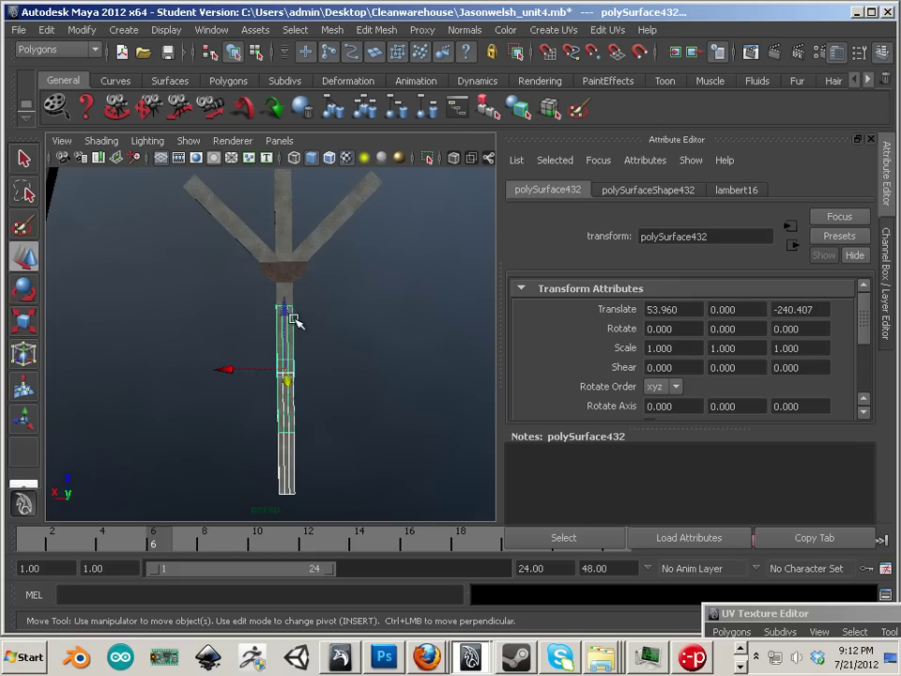
alt+drag(306, 448, 418, 290)
alt+middle_drag(419, 290, 350, 299)
alt+right_drag(350, 299, 364, 315)
alt+drag(364, 316, 352, 332)
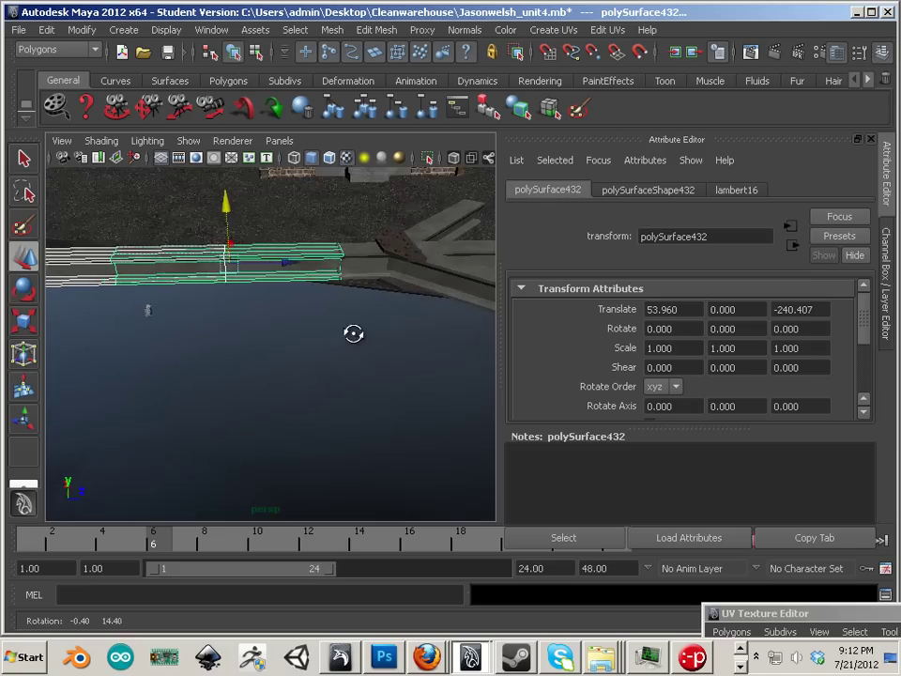
alt+middle_drag(352, 332, 346, 331)
drag(346, 290, 241, 426)
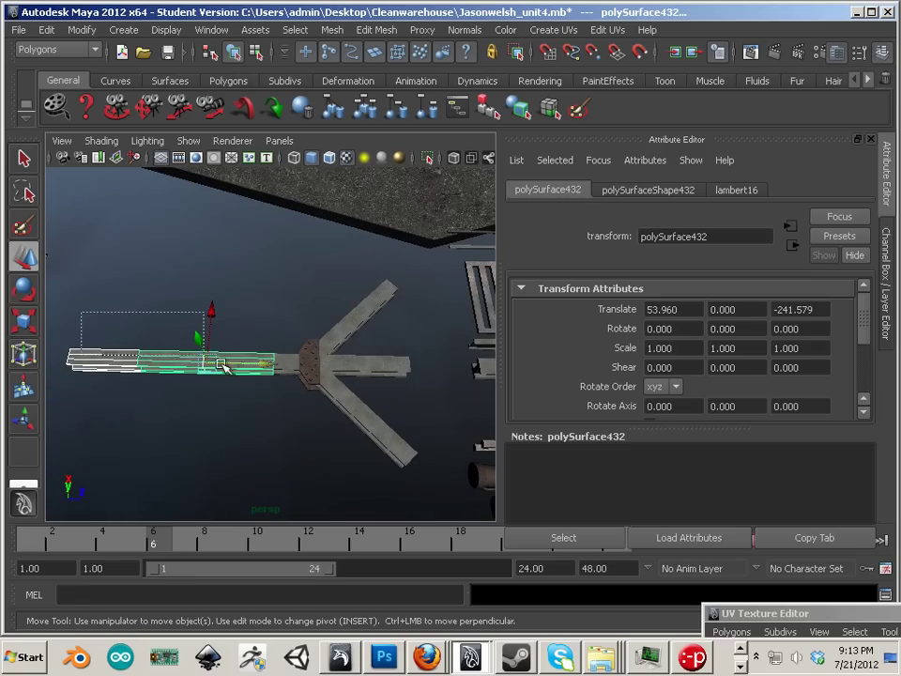
- Combine all the beam segments and bolted plates into one mesh and center its pivot
click(298, 356)
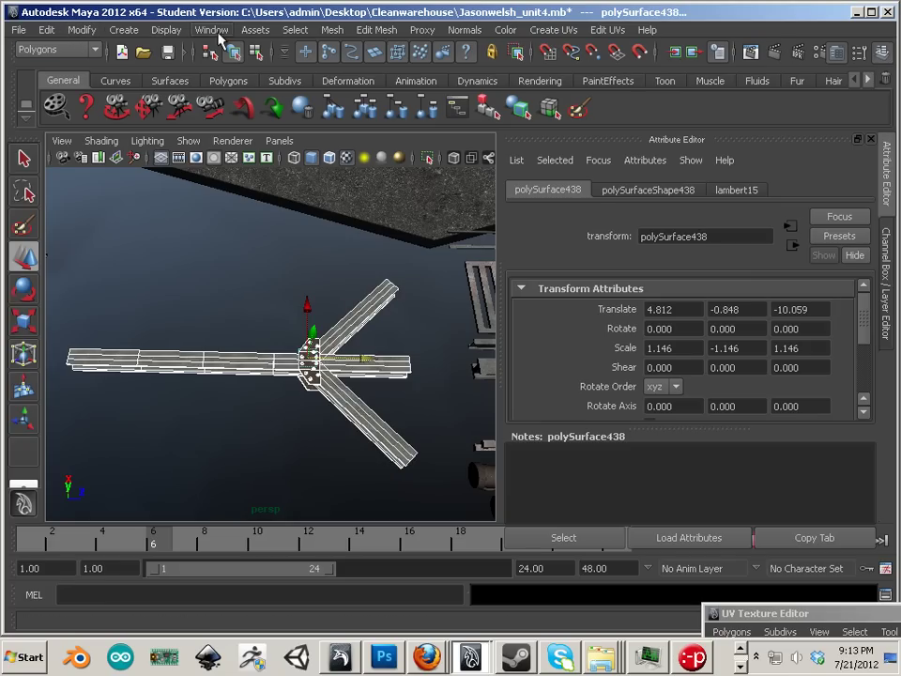
click(332, 29)
click(341, 56)
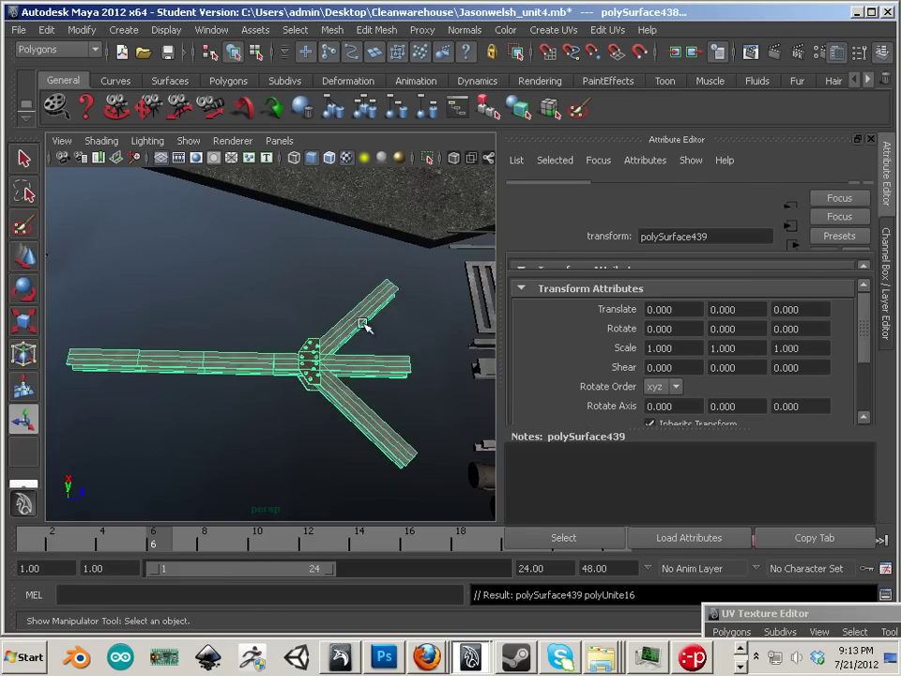
alt+right_drag(362, 322, 161, 309)
click(29, 261)
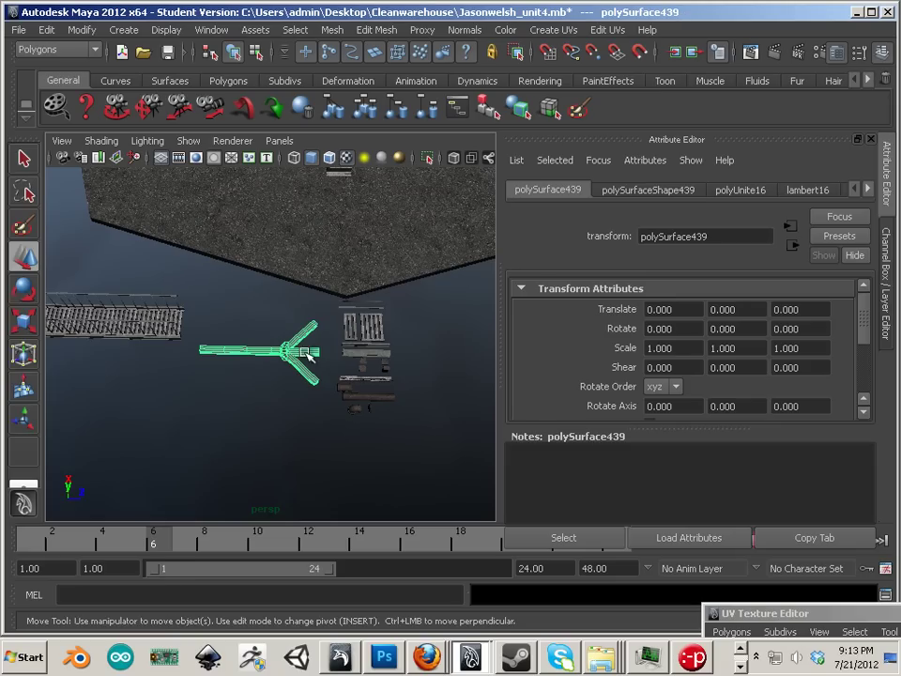
click(86, 30)
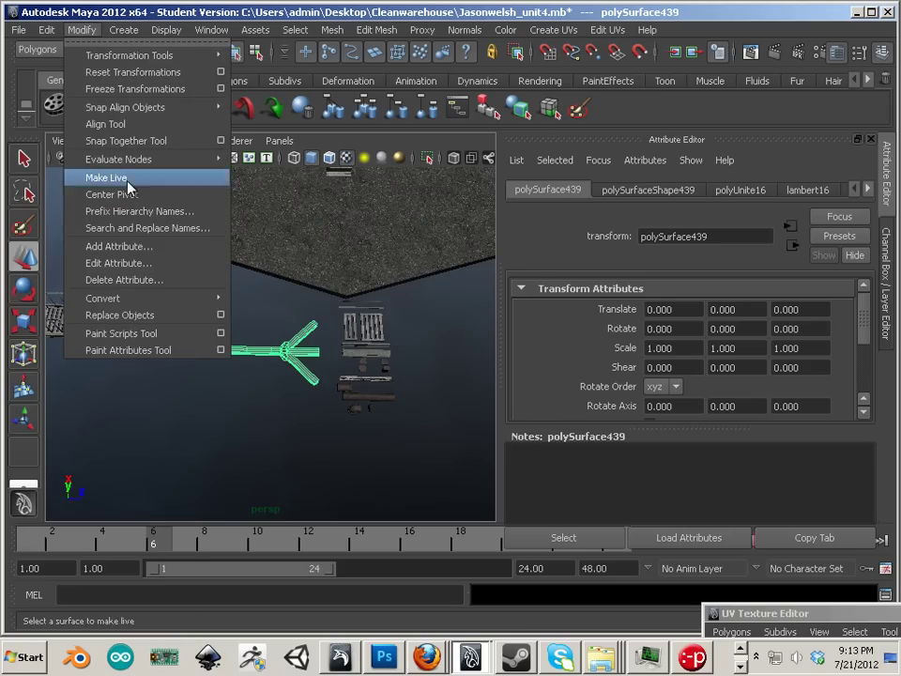
key(Escape)
- Move the combined support into the warehouse building, to about X 71.82
alt+drag(221, 257, 177, 341)
drag(301, 315, 446, 262)
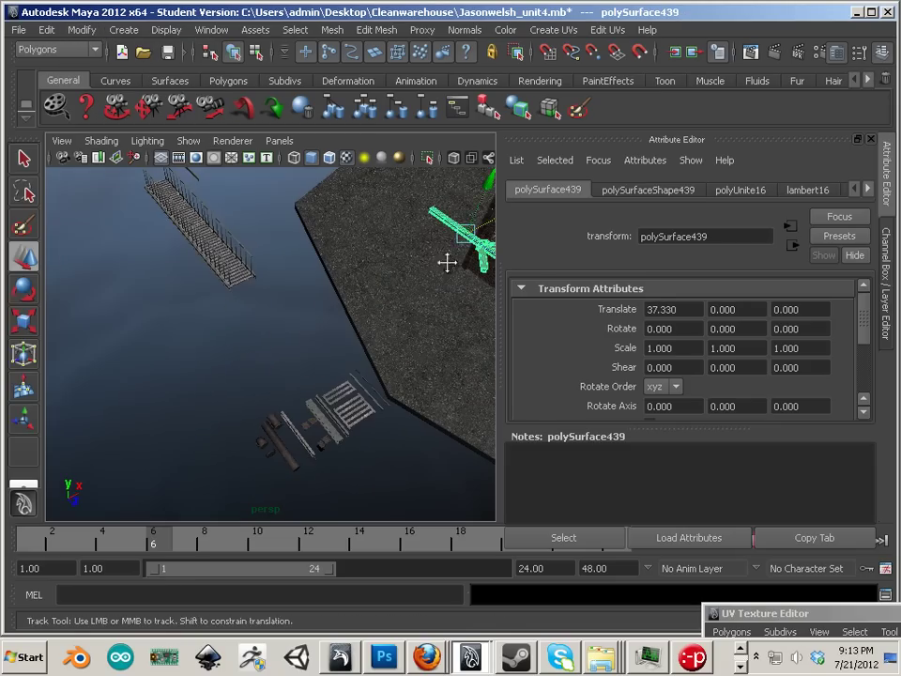
alt+middle_drag(446, 263, 211, 272)
alt+drag(211, 272, 147, 334)
scroll(146, 334, up, 5)
alt+middle_drag(113, 290, 349, 313)
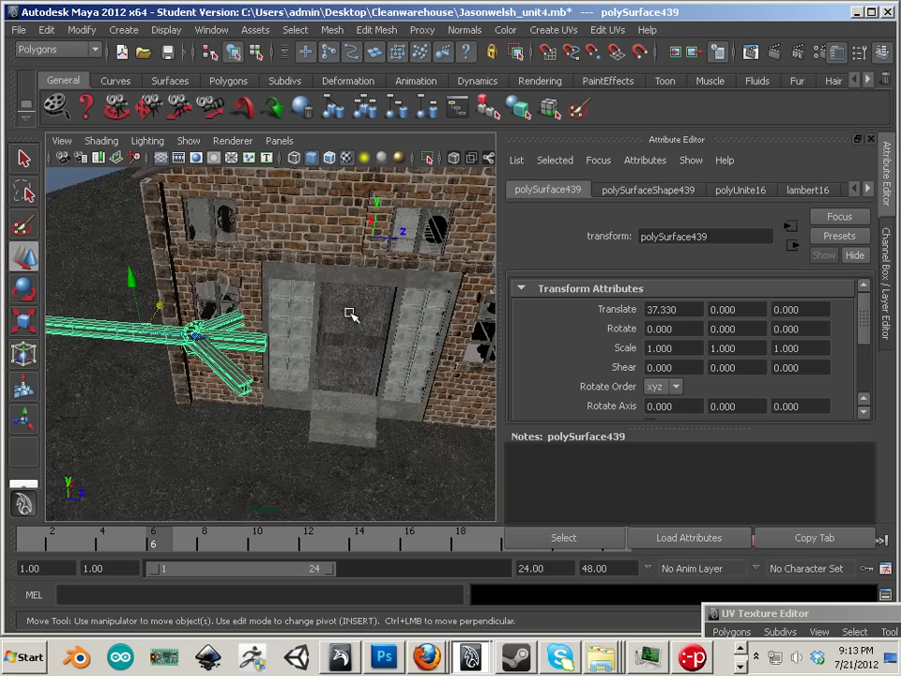
drag(165, 302, 299, 225)
alt+right_drag(300, 225, 628, 347)
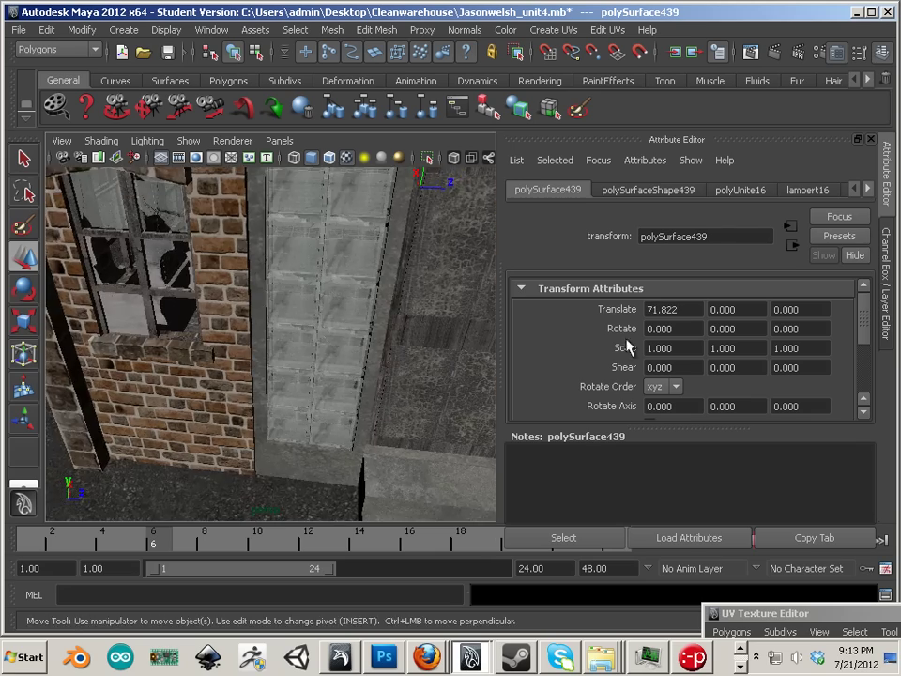
- Shift the combined support away from the brick side wall to about Z 9.05
alt+drag(335, 213, 225, 413)
mouse_move(291, 289)
alt+right_down()
mouse_move(348, 308)
mouse_move(306, 299)
alt+right_up()
alt+drag(306, 299, 174, 346)
scroll(272, 273, up, 3)
alt+middle_drag(175, 346, 266, 340)
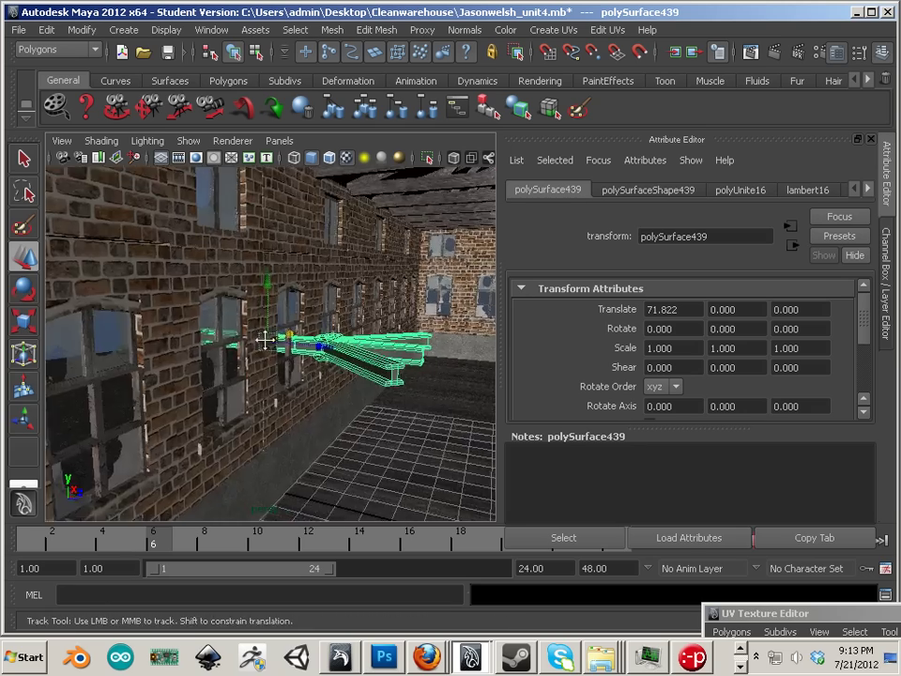
alt+drag(265, 339, 187, 333)
alt+right_drag(187, 333, 177, 338)
alt+drag(177, 338, 215, 339)
drag(137, 317, 347, 355)
- Hide the viewport grid inside the warehouse
mouse_move(165, 34)
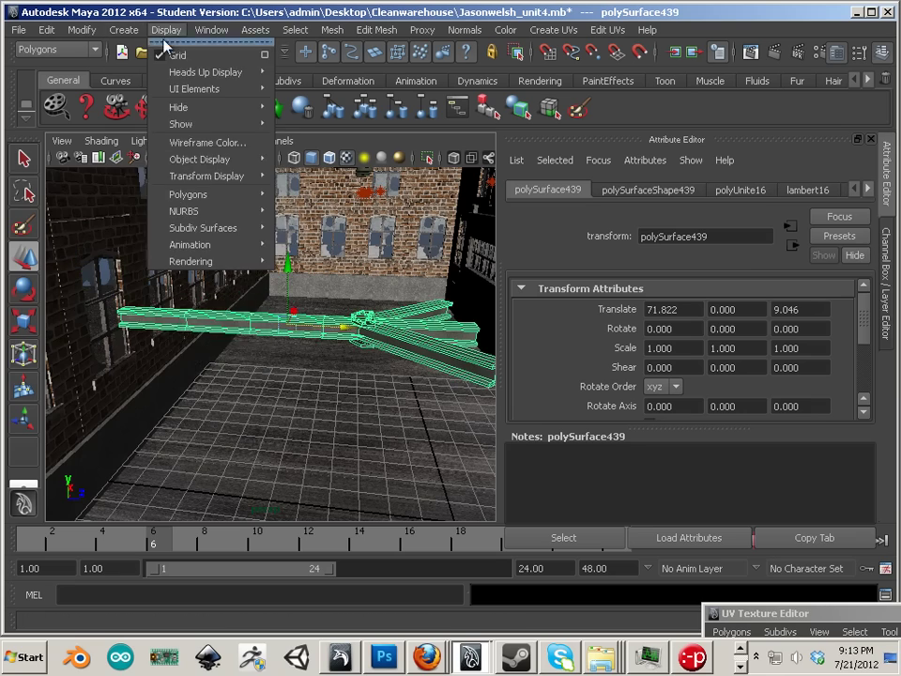
click(167, 55)
alt+drag(259, 278, 265, 237)
alt+right_drag(266, 237, 218, 246)
alt+middle_drag(217, 246, 216, 284)
mouse_move(215, 283)
alt+mouse_down()
mouse_move(216, 255)
mouse_move(216, 264)
alt+mouse_up()
alt+drag(285, 291, 246, 324)
click(28, 291)
click(30, 292)
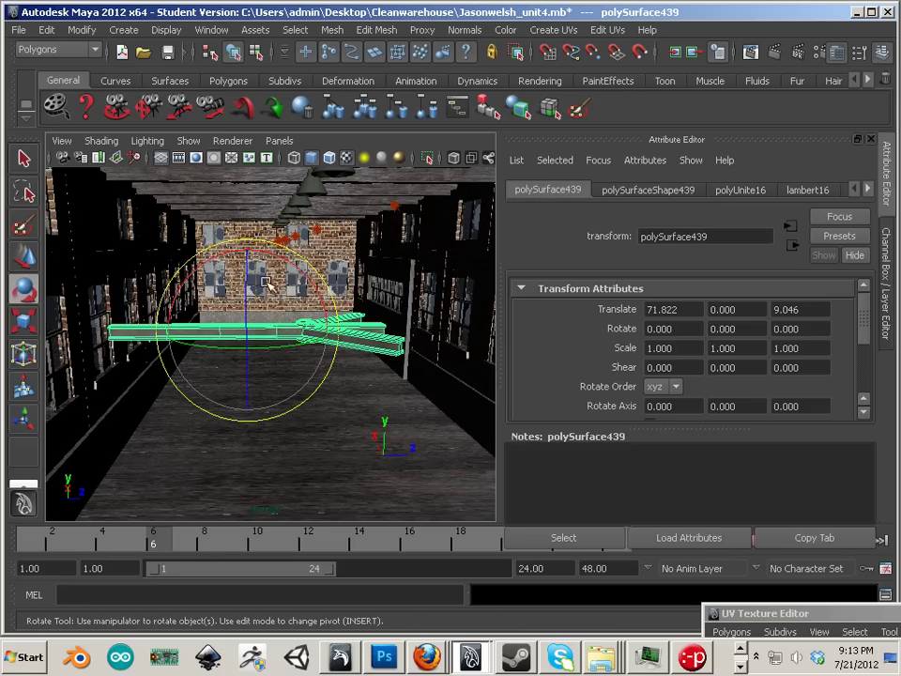
drag(328, 293, 216, 255)
key(ctrl+z)
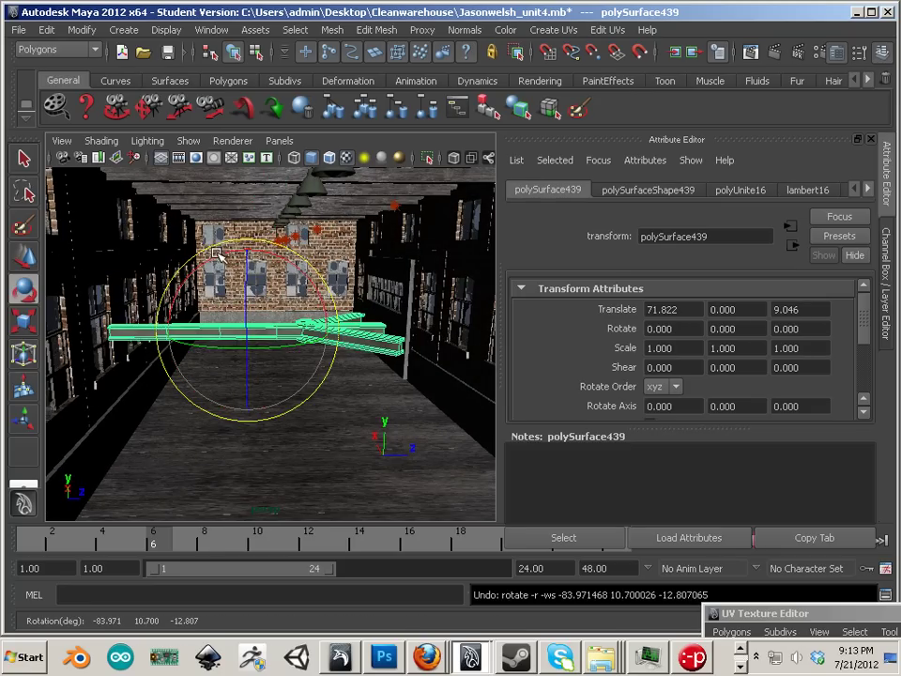
alt+drag(335, 309, 268, 301)
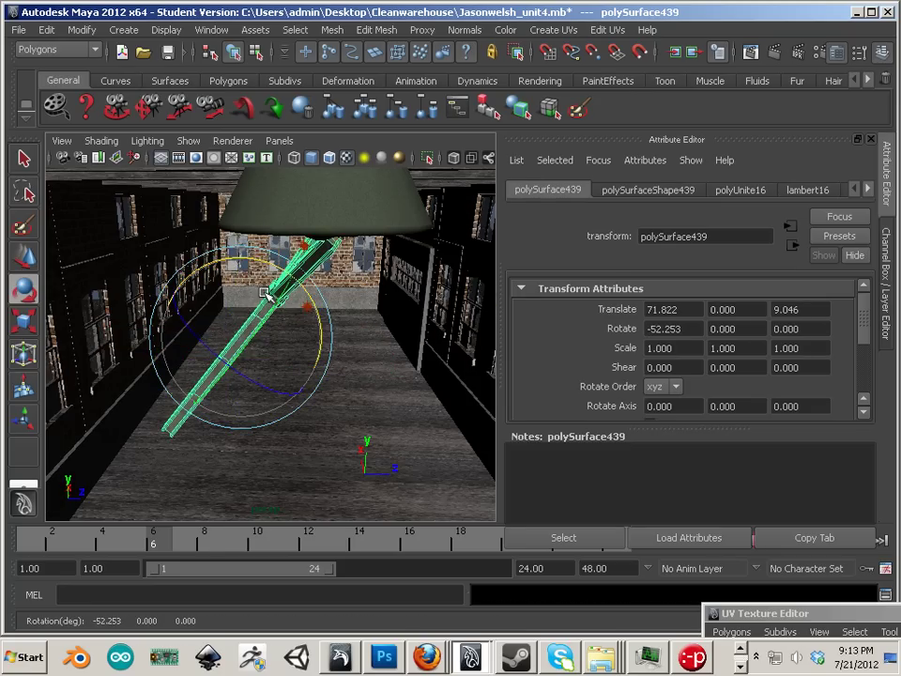
key(ctrl+z)
- Stand the support upright with its braces at the upper end by setting Rotate X to -90
click(679, 329)
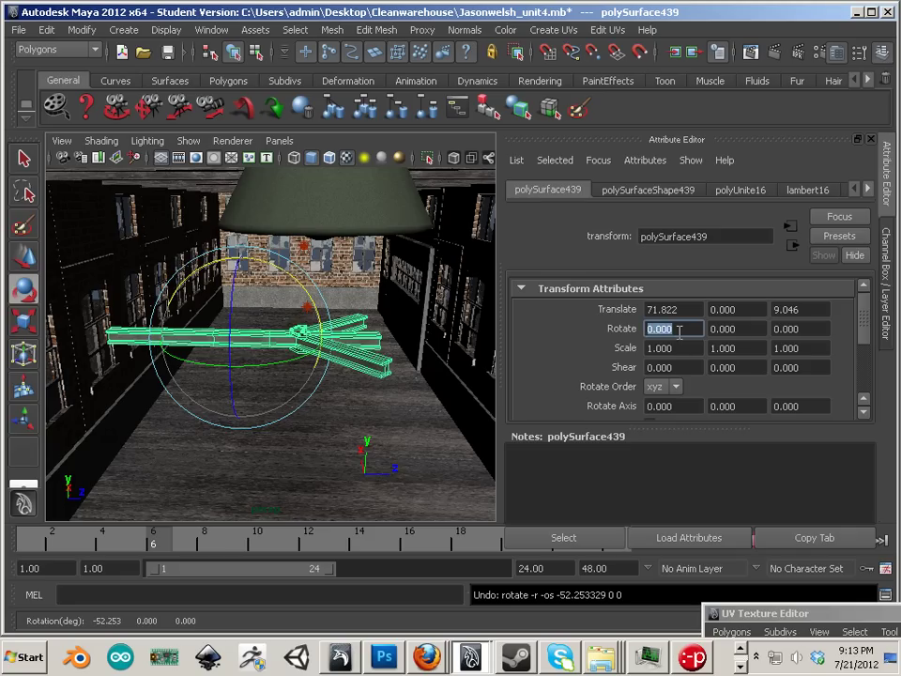
text(90)
key(Return)
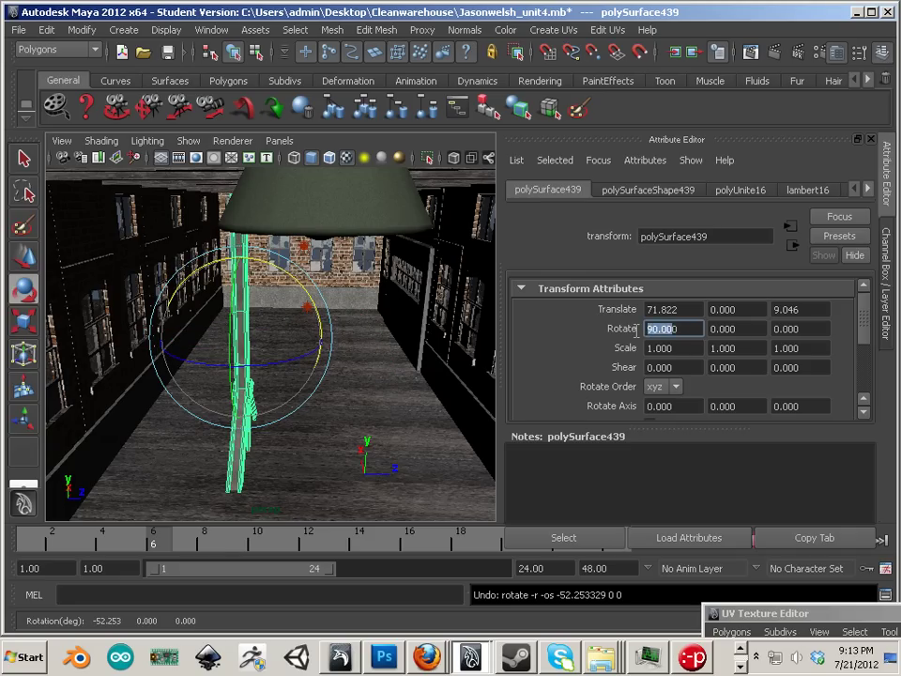
text(-90)
key(Return)
- Turn the upright support about its vertical axis by setting Rotate Y to -90
alt+drag(408, 282, 352, 356)
drag(281, 334, 197, 335)
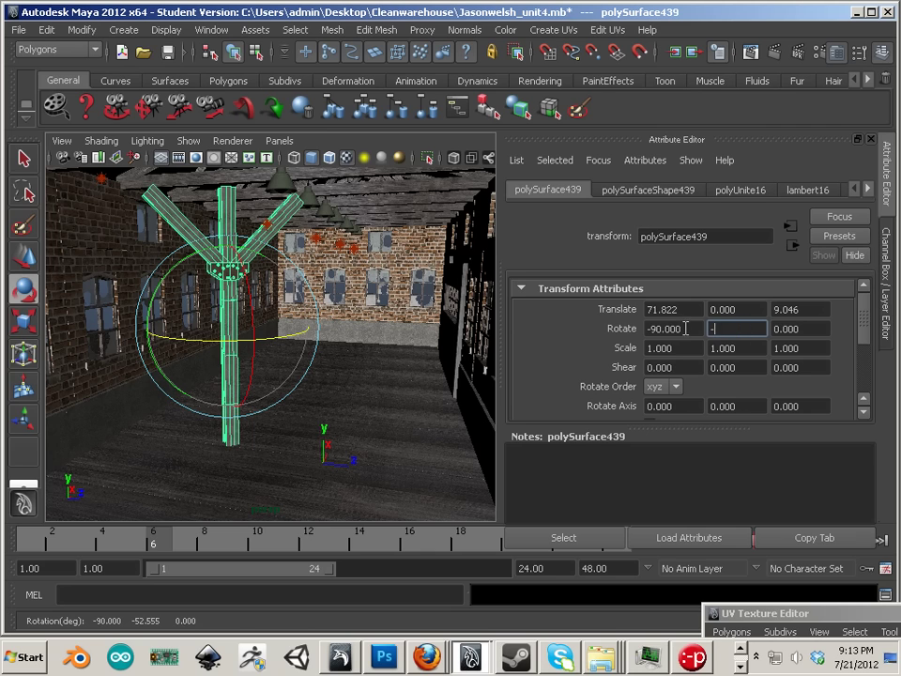
key(Return)
- Examine the upright support and its bolted junction inside the warehouse from several angles
alt+drag(325, 303, 259, 308)
alt+right_drag(259, 308, 383, 312)
alt+middle_drag(343, 313, 340, 311)
alt+drag(340, 312, 362, 322)
alt+right_drag(362, 322, 347, 328)
alt+drag(346, 327, 393, 338)
alt+right_drag(393, 338, 323, 424)
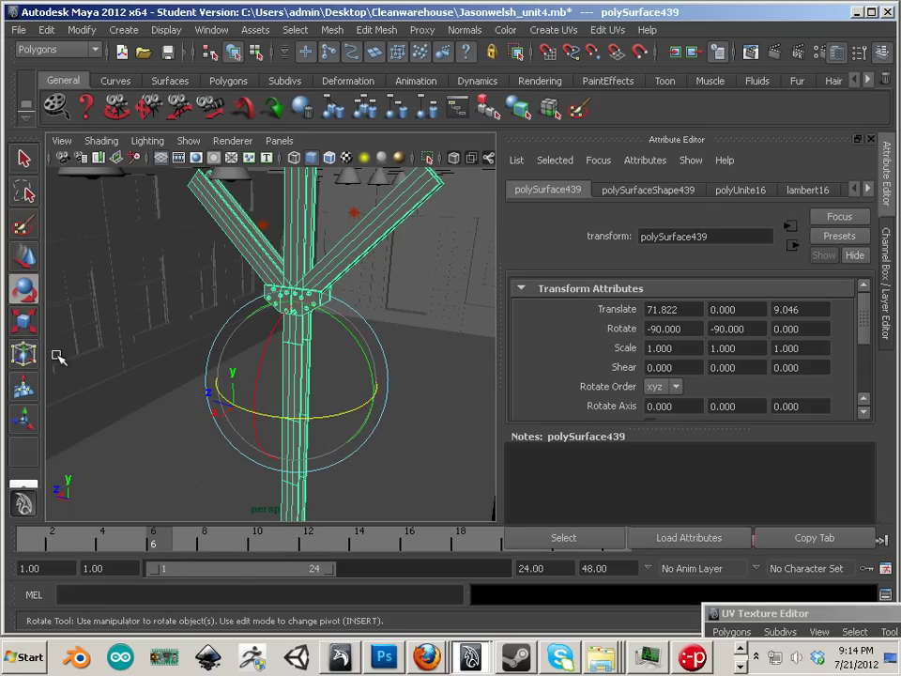
- Move the support beneath a roof truss, reaching about Translate 67.793, 1.013, 12.183
click(23, 255)
drag(267, 402, 311, 375)
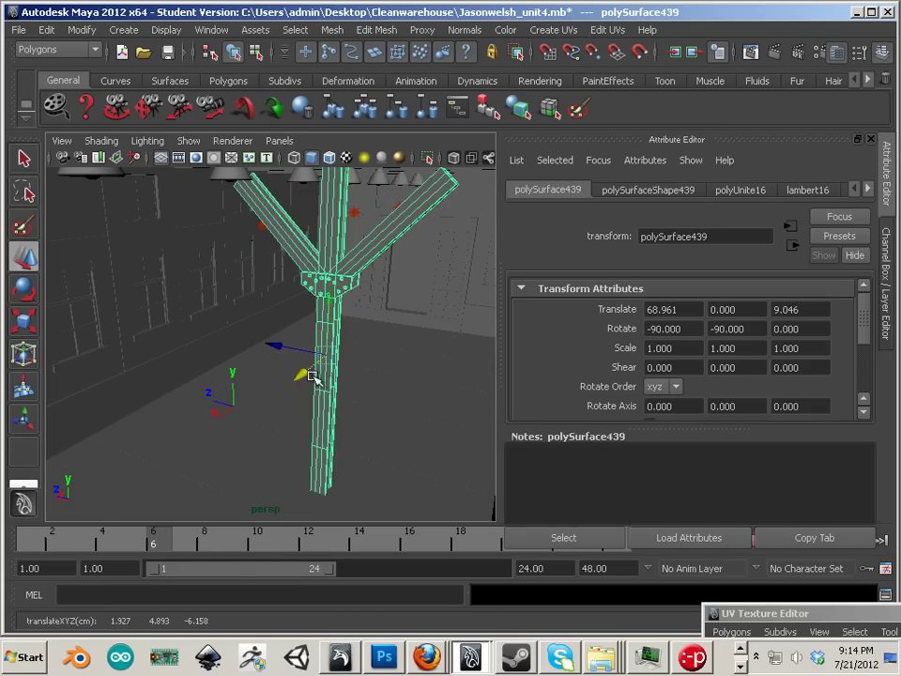
alt+right_drag(312, 374, 292, 400)
alt+middle_drag(291, 400, 273, 348)
alt+drag(273, 348, 238, 361)
drag(167, 410, 191, 387)
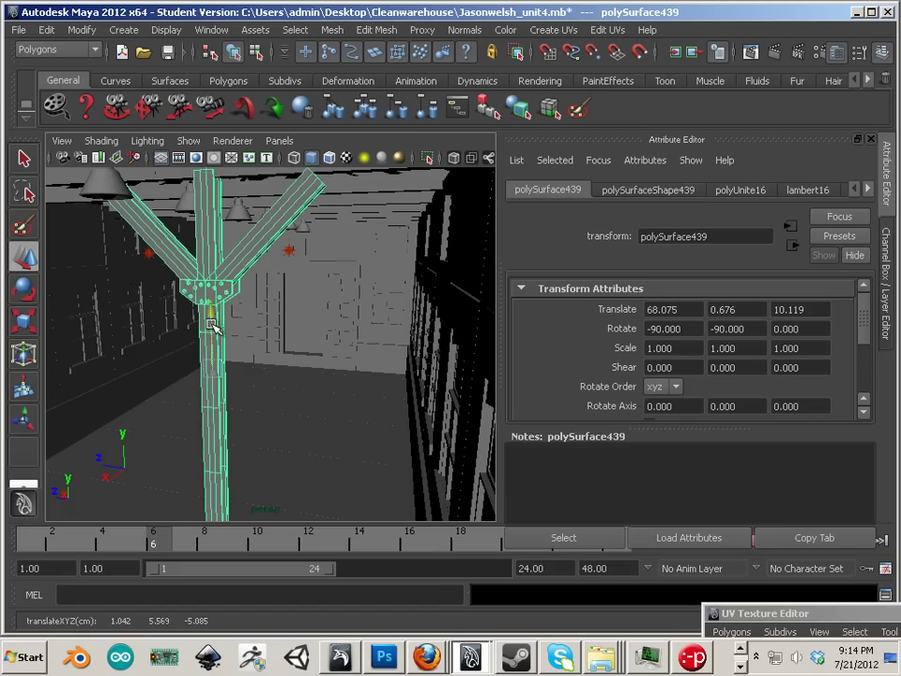
alt+drag(212, 324, 344, 366)
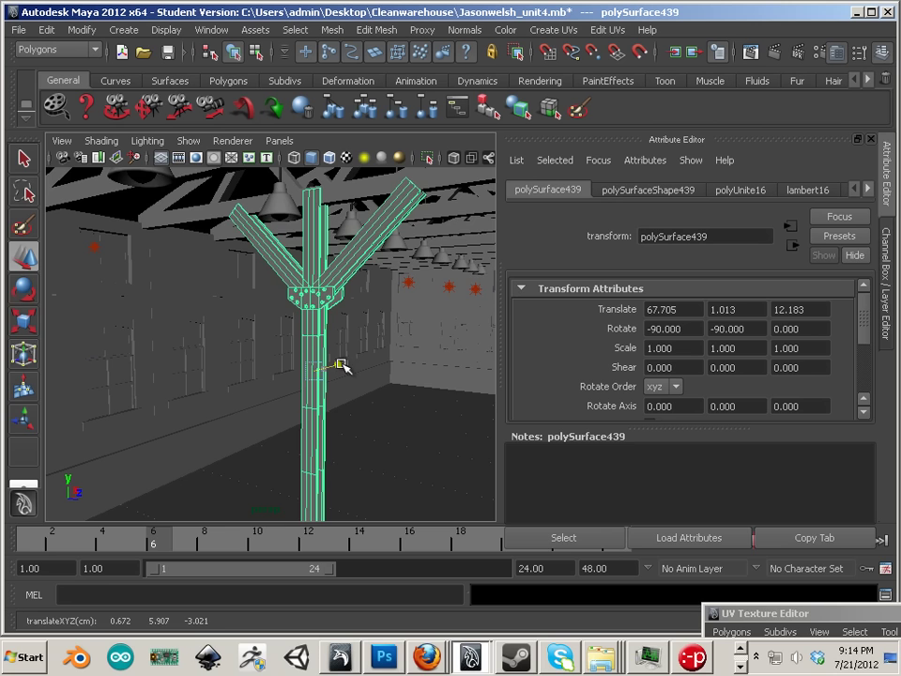
alt+drag(355, 399, 421, 394)
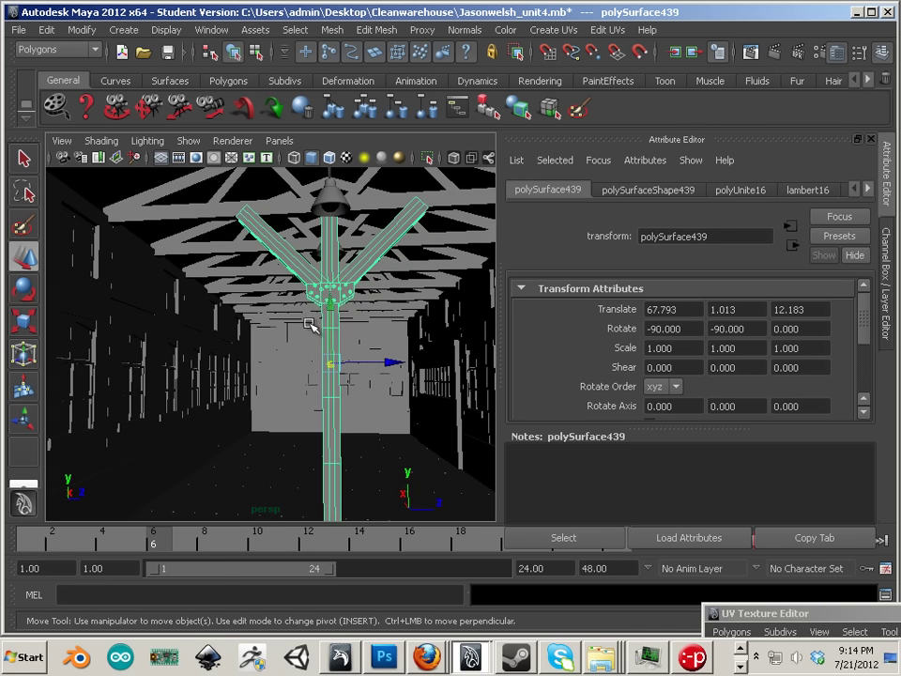
alt+drag(312, 325, 394, 240)
alt+drag(393, 312, 309, 335)
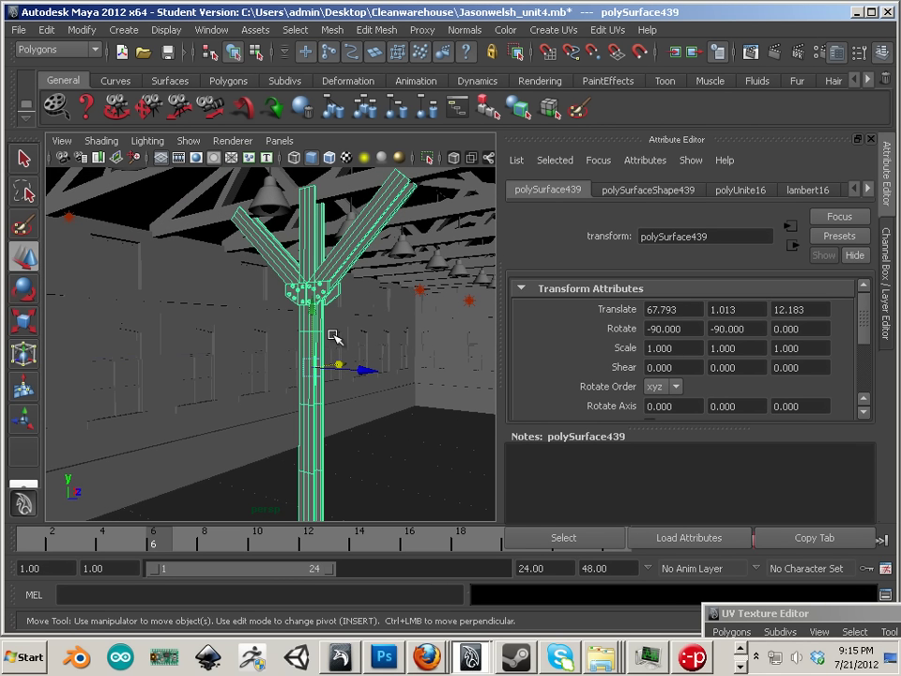
- In a wireframe top view, duplicate the support and move the copy along the building's length to about Translate X 56.246
key(space)
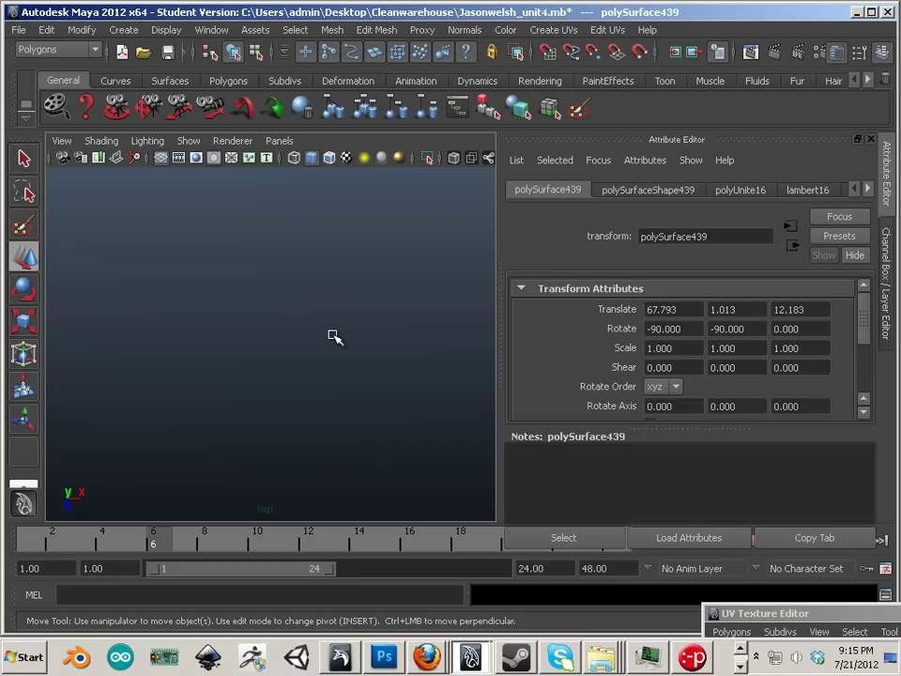
key(f)
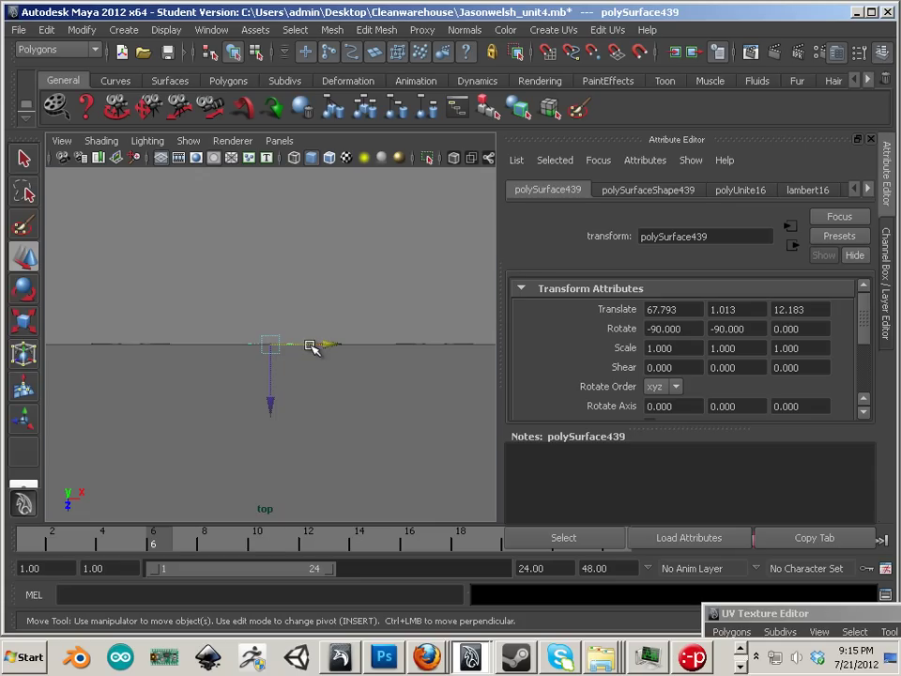
key(4)
scroll(244, 377, down, 10)
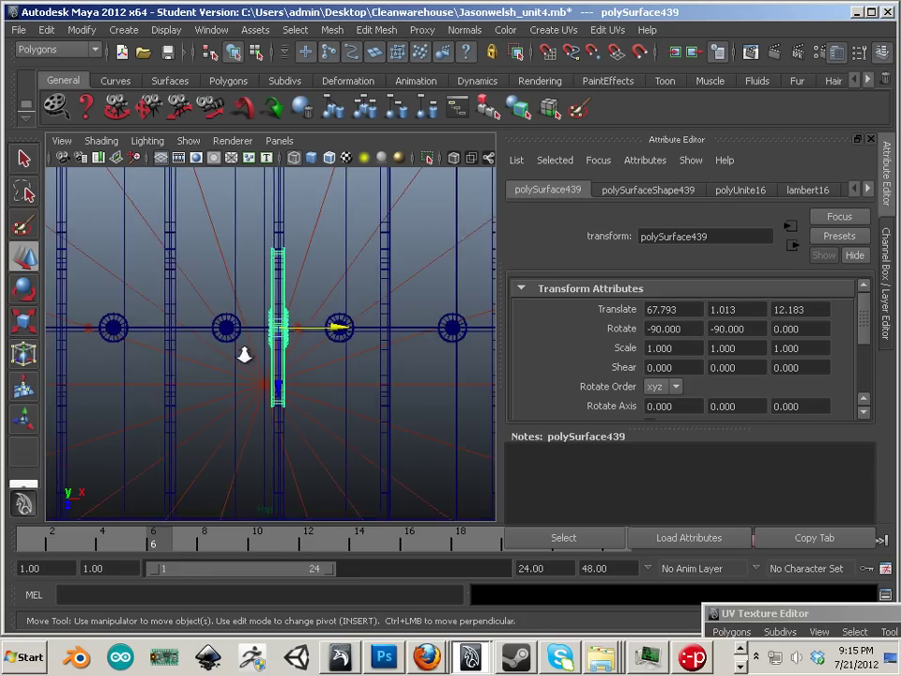
scroll(186, 336, down, 2)
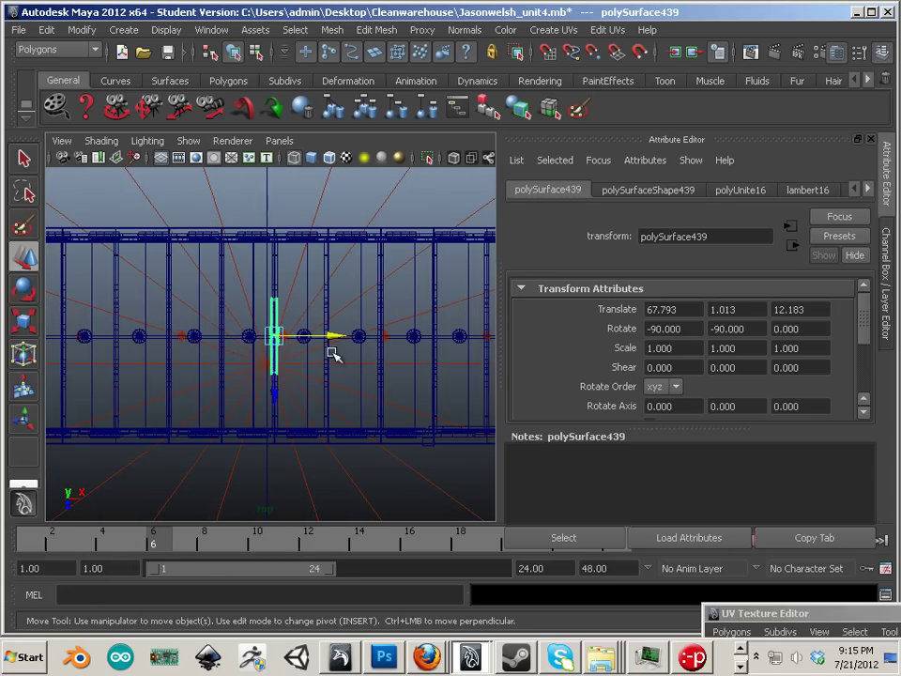
key(ctrl+d)
drag(337, 338, 233, 344)
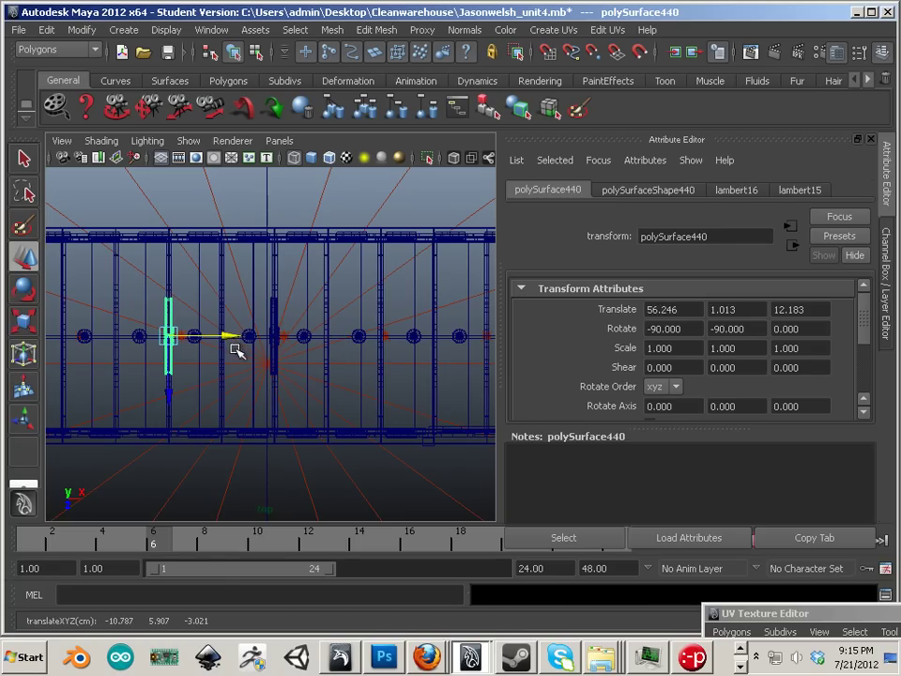
- Repeat the spaced duplicate toward the near end wall, then place another copy on the original's other side at about Translate X 7.420
key(shift+d)
alt+middle_drag(288, 366, 276, 368)
alt+right_drag(275, 368, 215, 363)
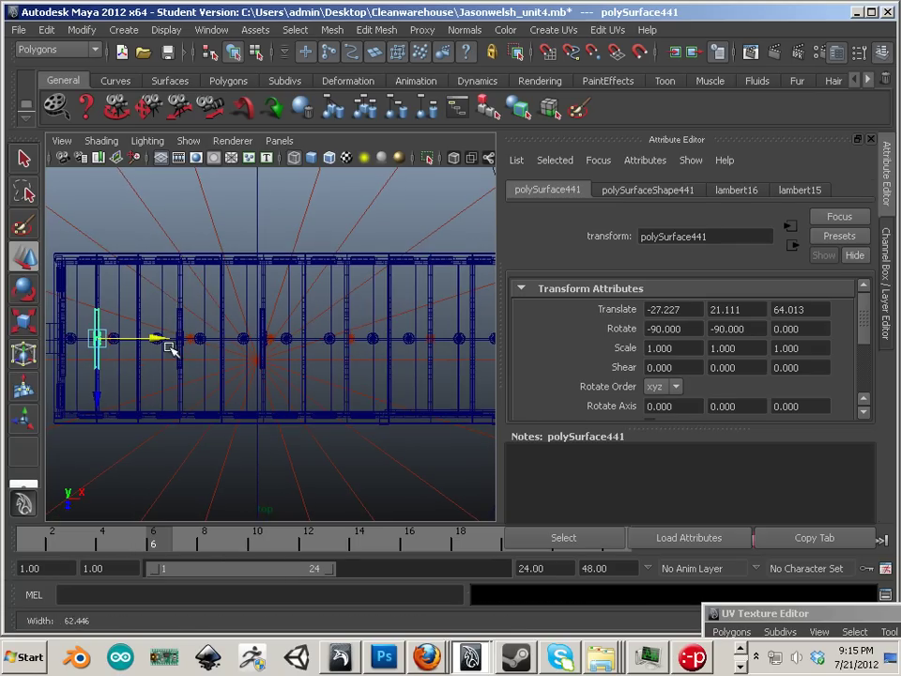
key(shift+d)
drag(137, 342, 411, 365)
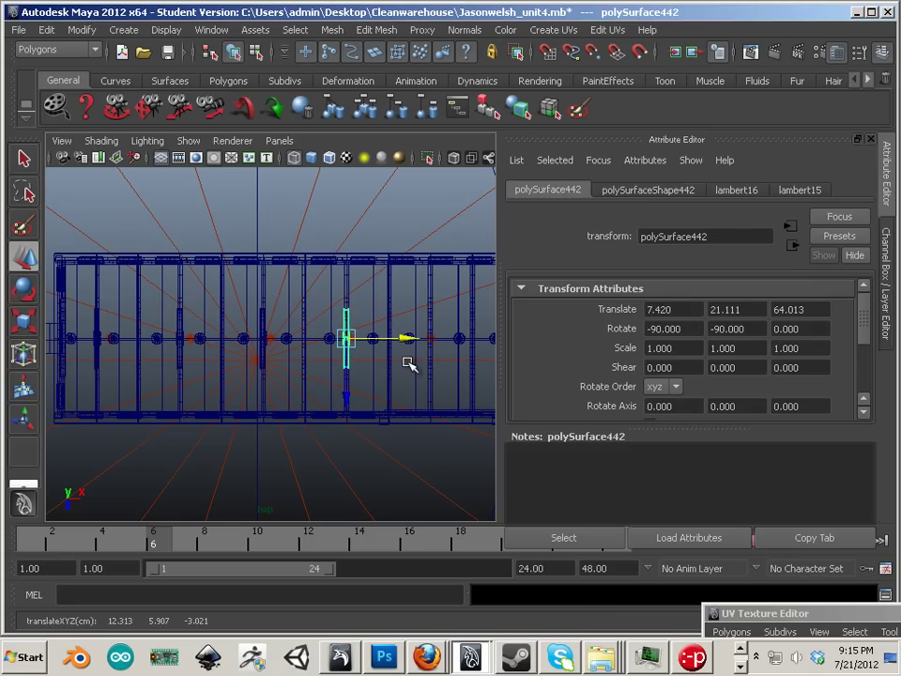
- Add two more support copies toward the opposite end wall, at about Translate X 19.333 and 30.687
key(shift+d)
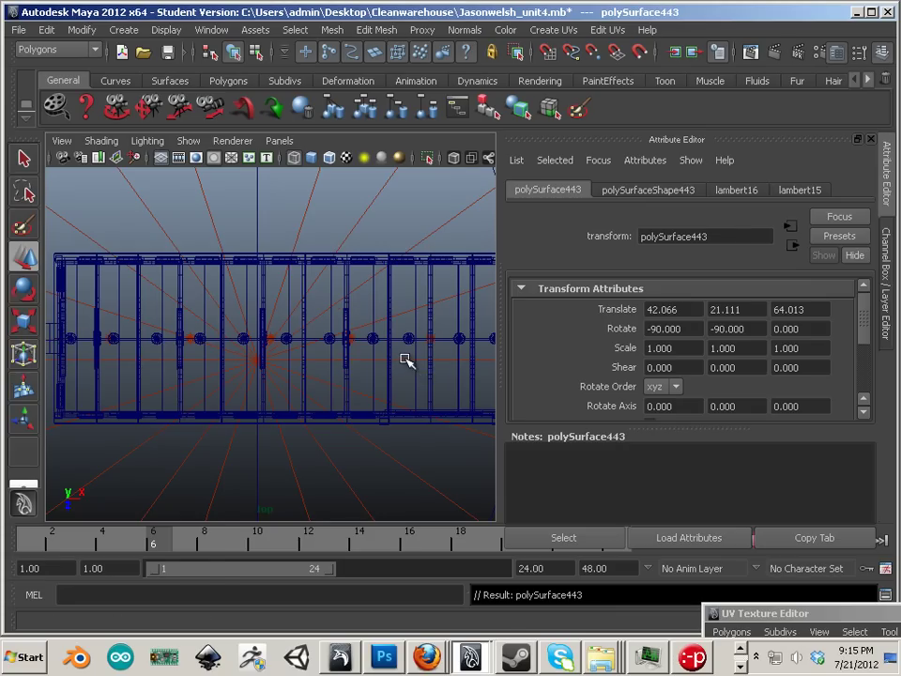
scroll(405, 360, down, 2)
alt+middle_drag(403, 362, 365, 350)
scroll(365, 350, down, 1)
drag(412, 331, 319, 332)
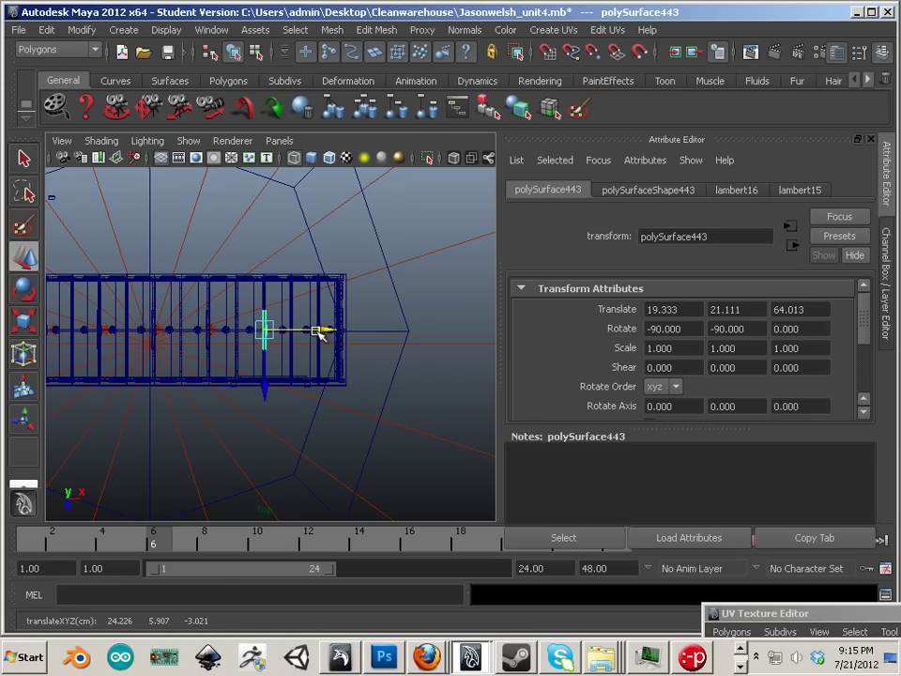
key(shift+d)
drag(389, 335, 389, 331)
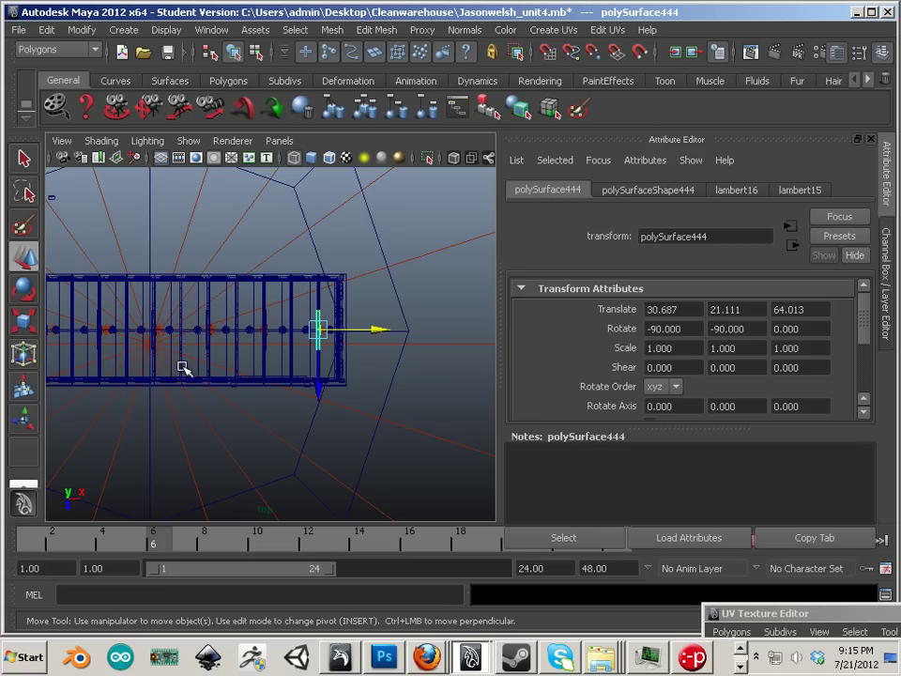
- Return to the perspective view with textured shading and examine the row of supports inside the warehouse
key(space)
key(space)
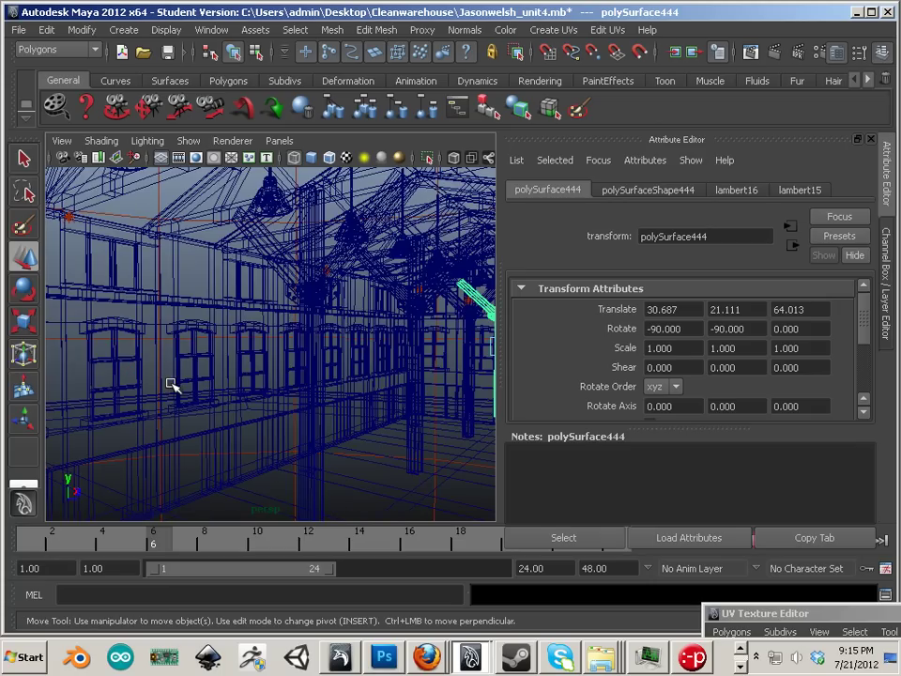
alt+drag(254, 380, 191, 342)
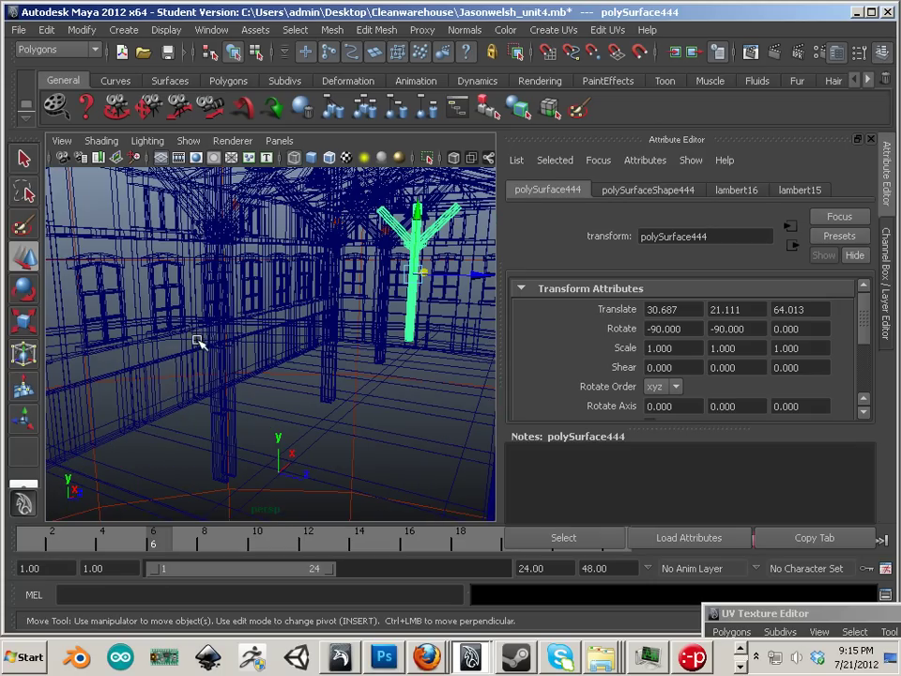
key(6)
alt+drag(261, 337, 179, 344)
alt+right_drag(178, 344, 230, 347)
alt+middle_drag(230, 348, 270, 394)
alt+drag(269, 394, 233, 385)
alt+middle_drag(233, 385, 188, 342)
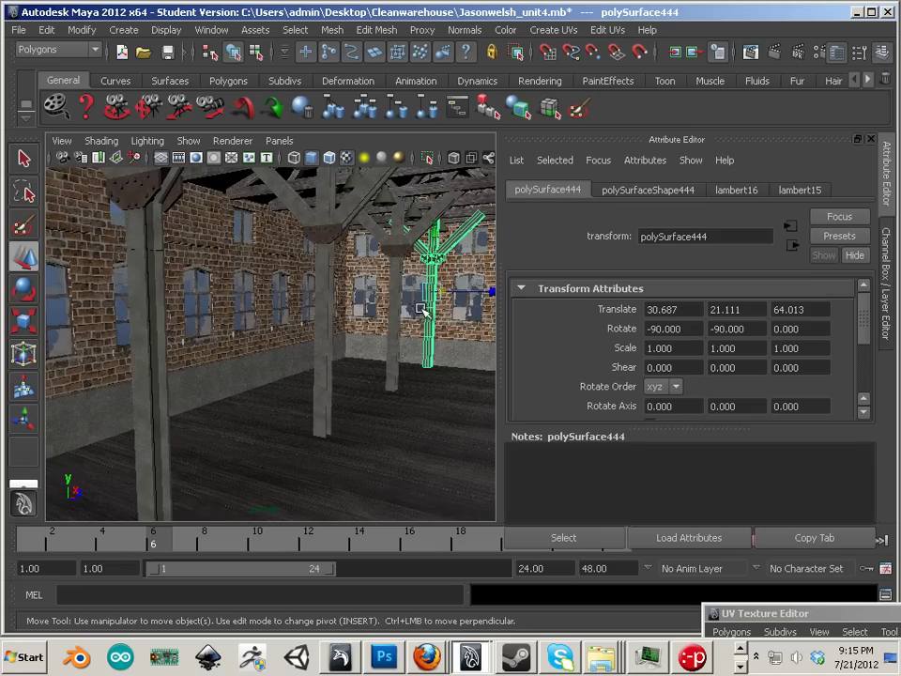
- Delete the two supports directly on either side of the original one
click(327, 306)
alt+drag(322, 307, 332, 308)
alt+right_drag(332, 308, 238, 315)
alt+drag(238, 315, 281, 311)
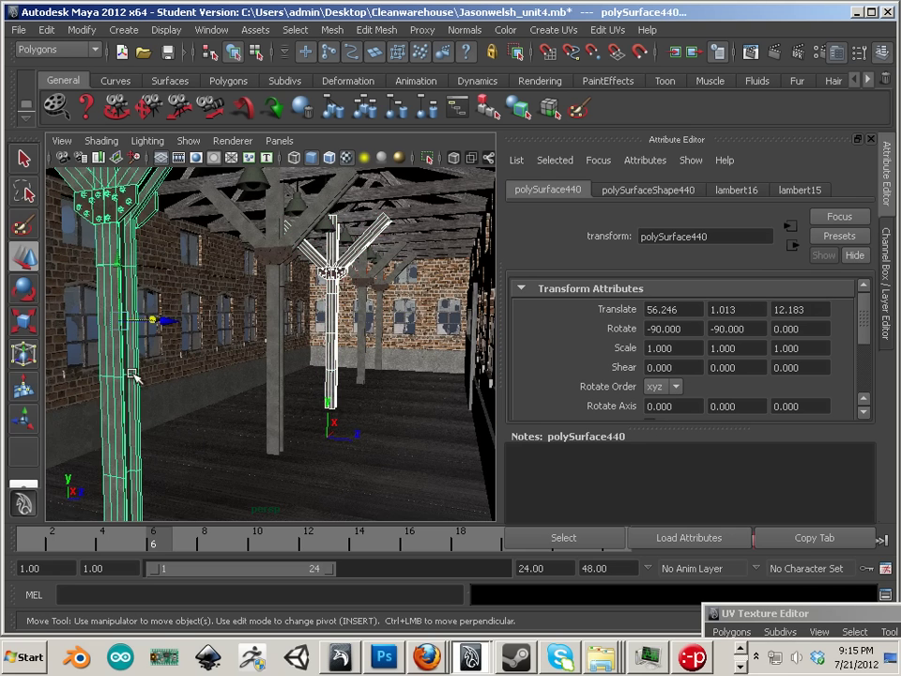
key(Delete)
alt+drag(134, 377, 204, 382)
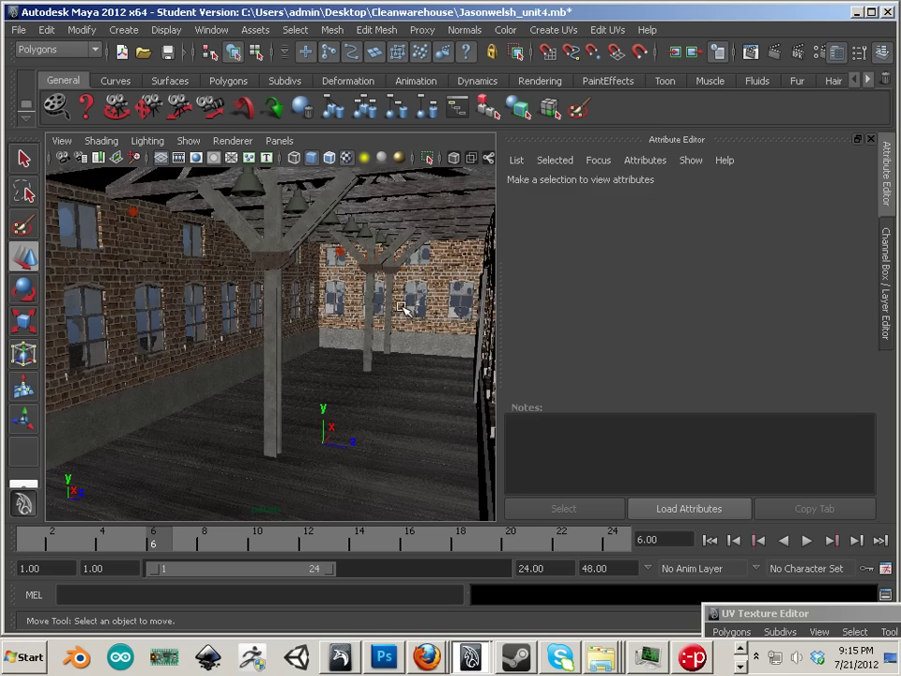
- Delete the supports nearest the two end walls of the warehouse
click(392, 357)
alt+drag(392, 358, 173, 378)
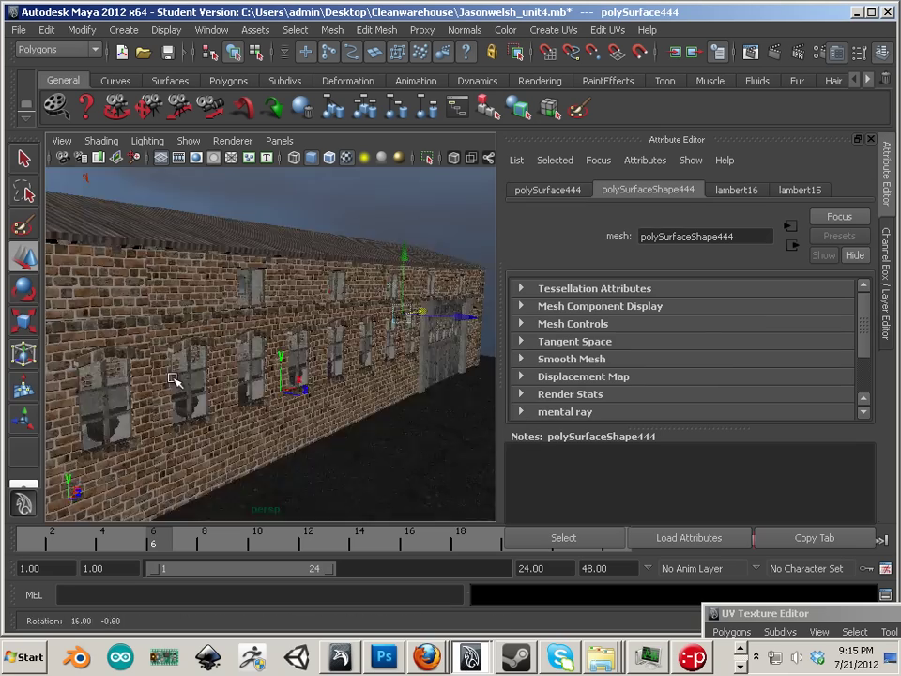
alt+right_drag(172, 378, 278, 352)
alt+middle_drag(278, 352, 262, 349)
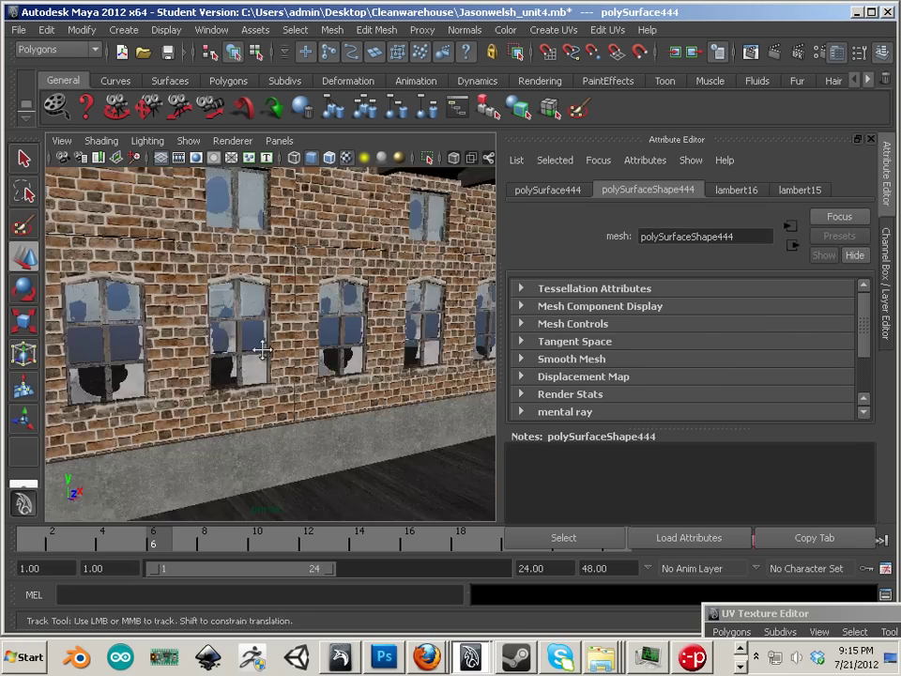
alt+drag(262, 349, 349, 310)
alt+right_drag(281, 315, 282, 331)
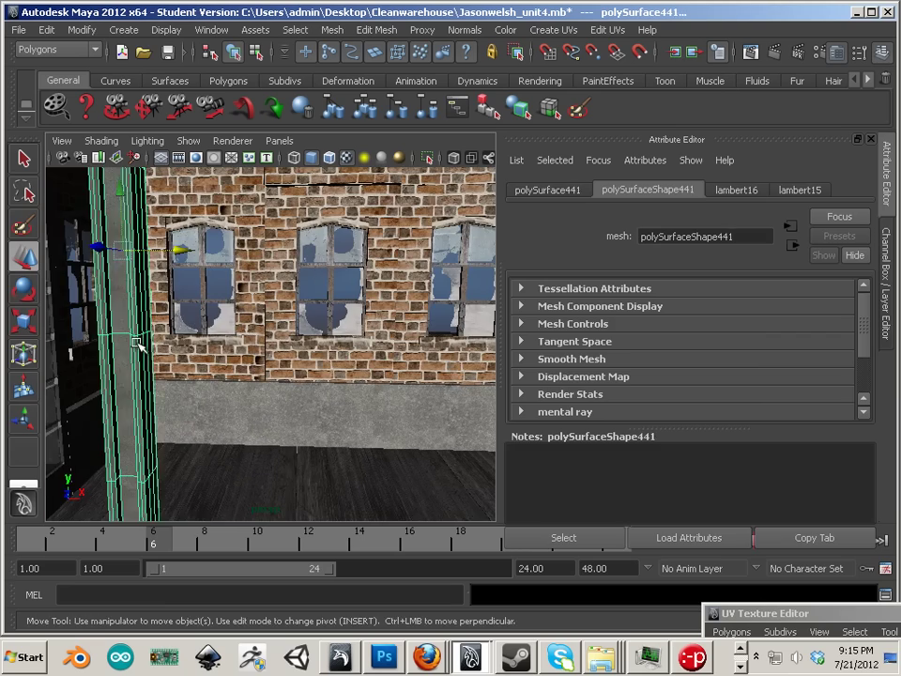
key(Delete)
- Separate the original combined support into its individual pieces
alt+drag(238, 339, 258, 341)
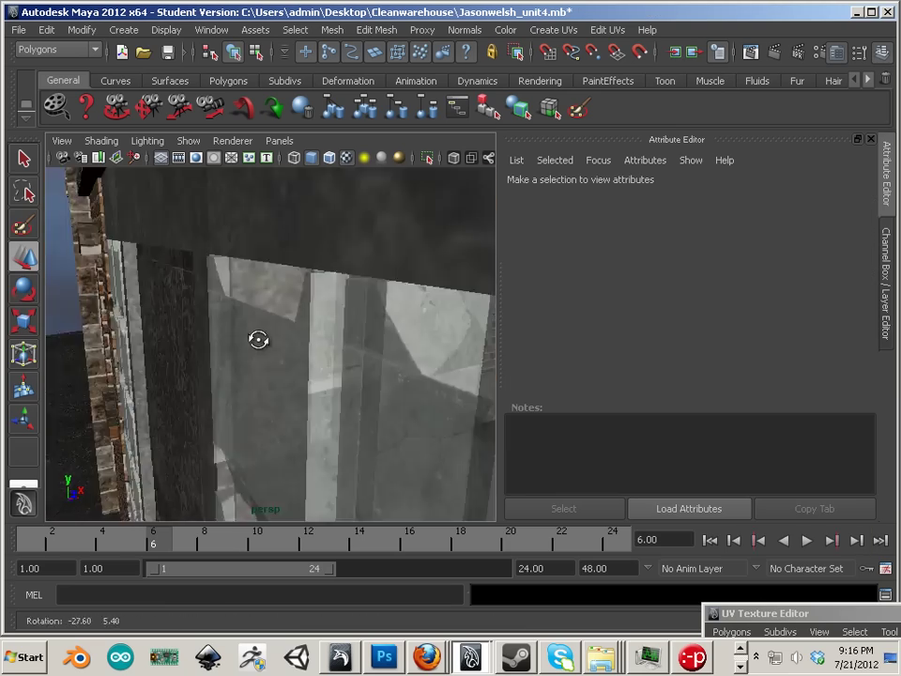
alt+right_drag(257, 341, 246, 328)
alt+drag(246, 329, 193, 333)
alt+middle_drag(194, 333, 192, 354)
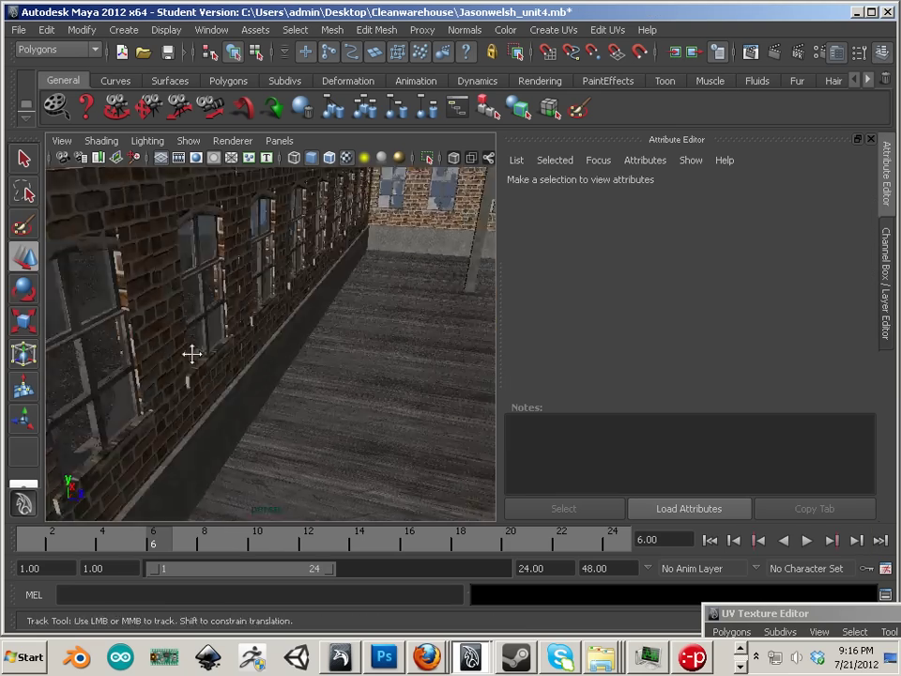
alt+right_drag(192, 353, 344, 357)
alt+drag(343, 357, 392, 303)
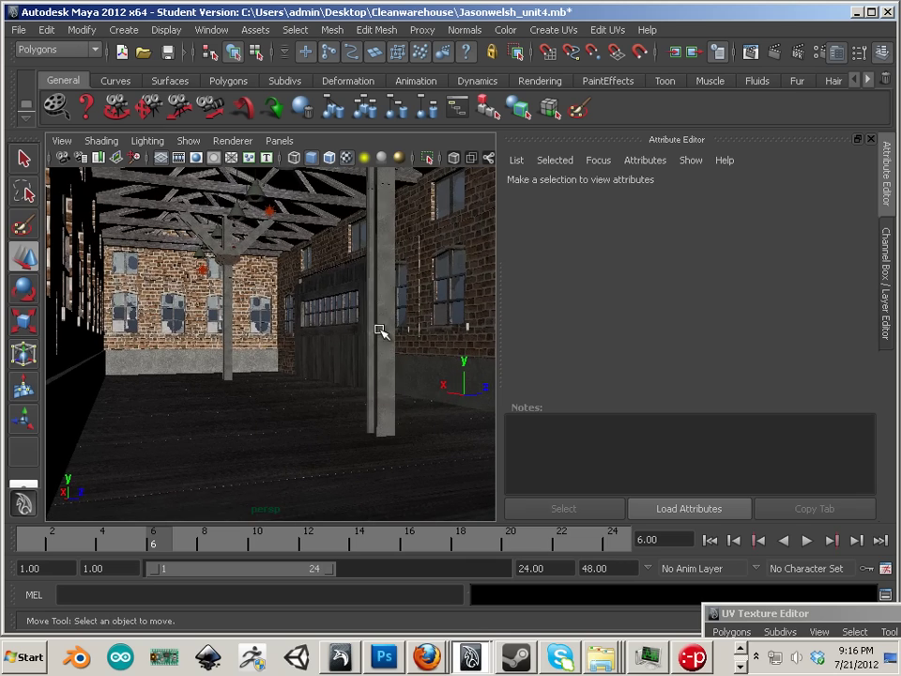
click(379, 330)
alt+drag(392, 362, 344, 348)
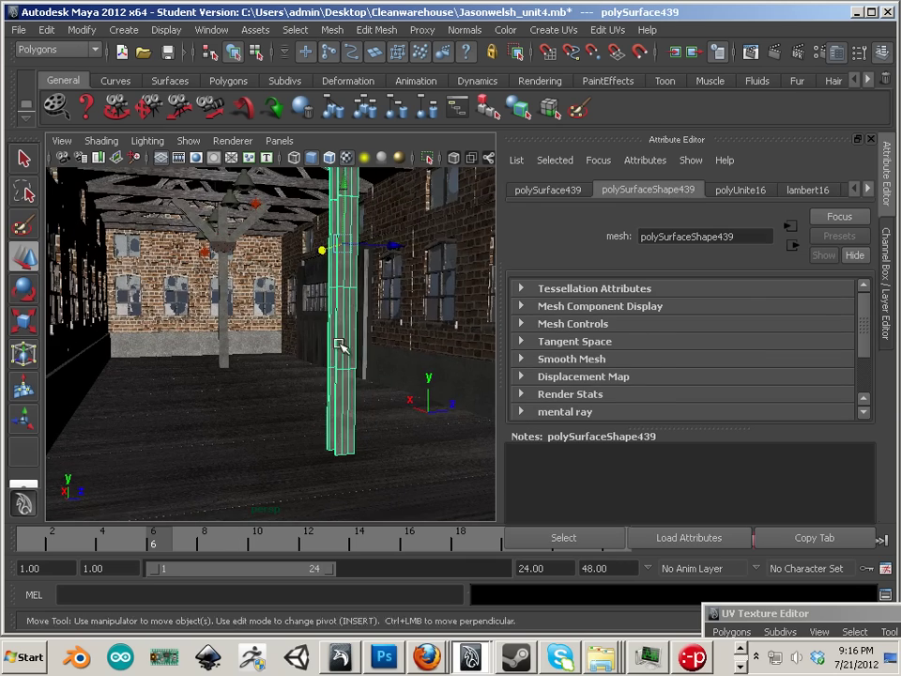
click(333, 29)
click(357, 54)
- Select the lowest beam section of the separated support and center its pivot
click(347, 359)
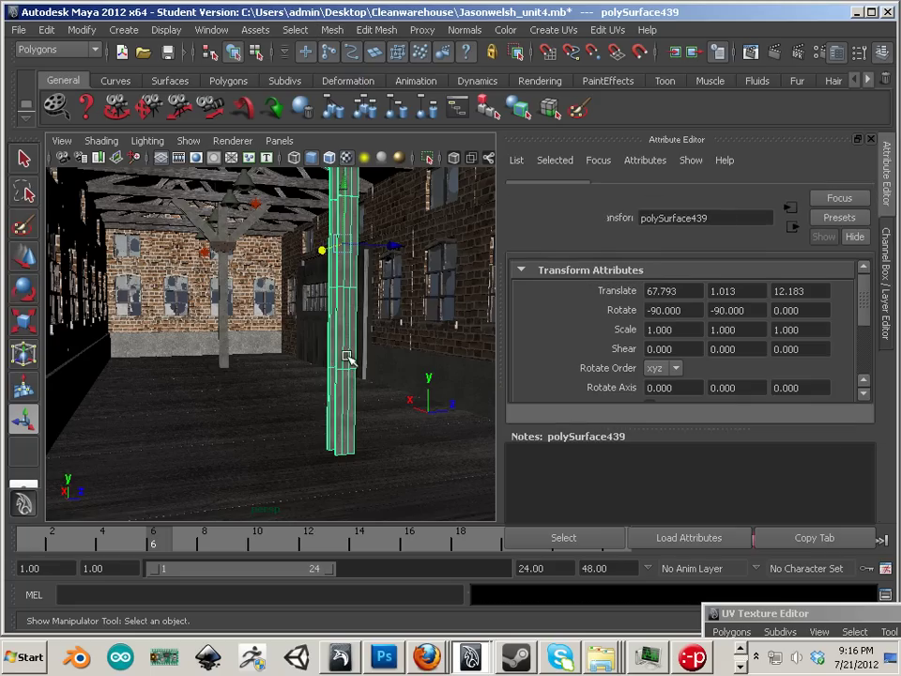
click(340, 328)
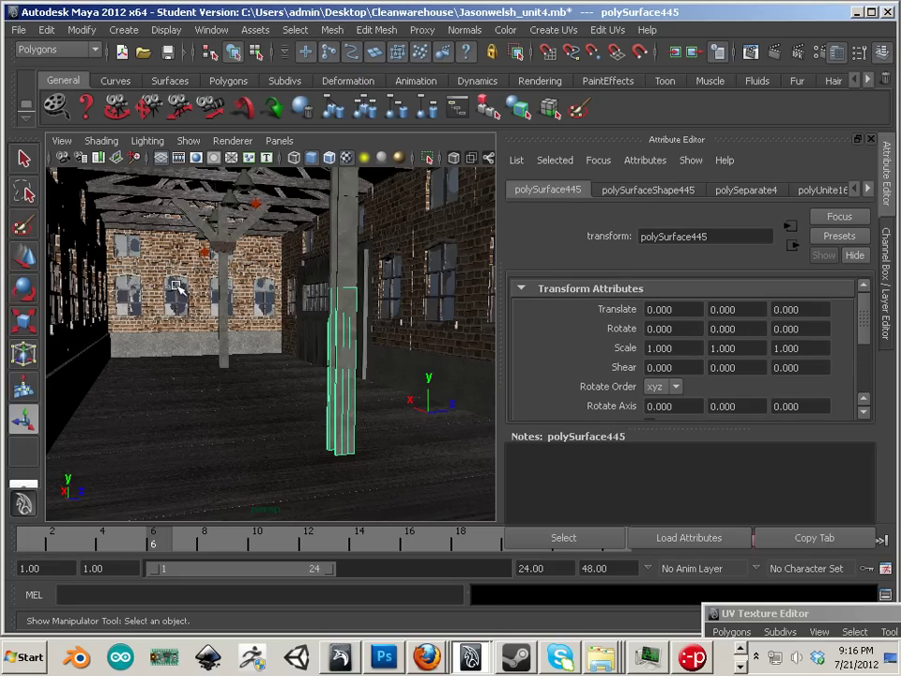
click(24, 255)
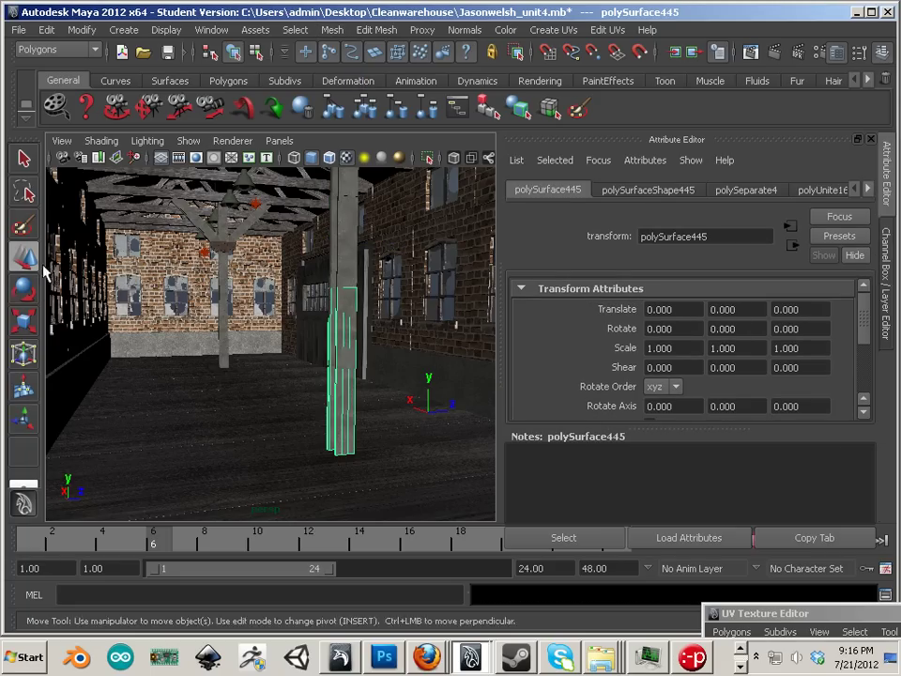
click(89, 30)
click(105, 193)
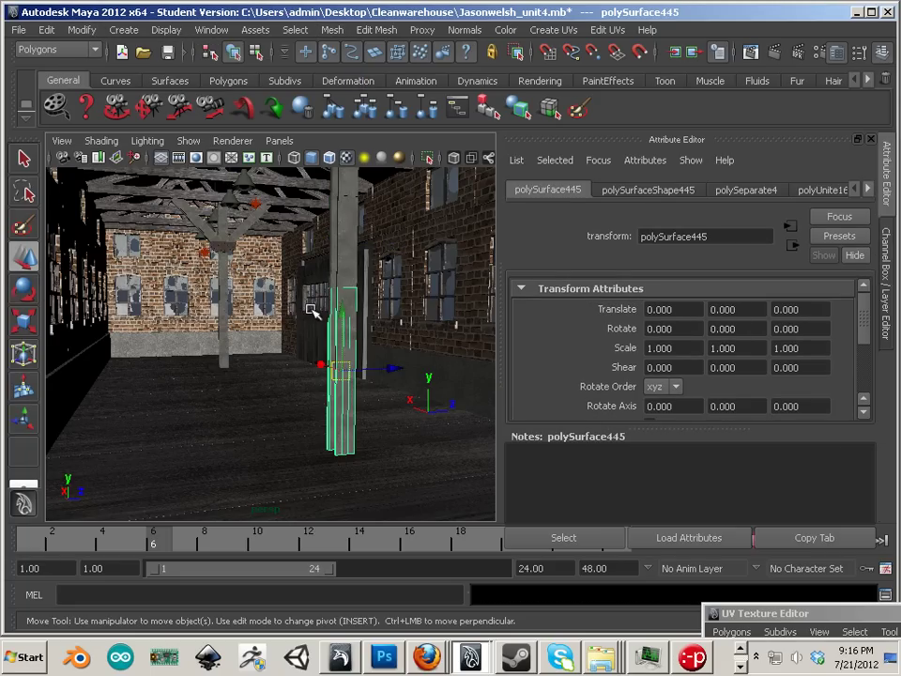
- Duplicate the lowest beam section and move the copy down to extend the post, about -5.722 on Translate Z
key(ctrl+d)
drag(339, 371, 324, 476)
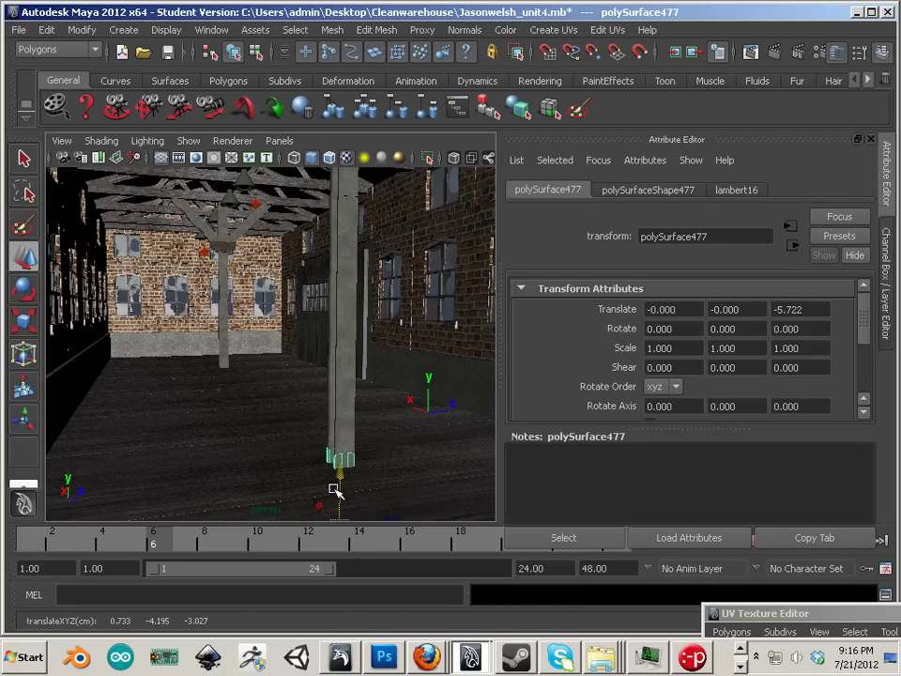
key(shift+d)
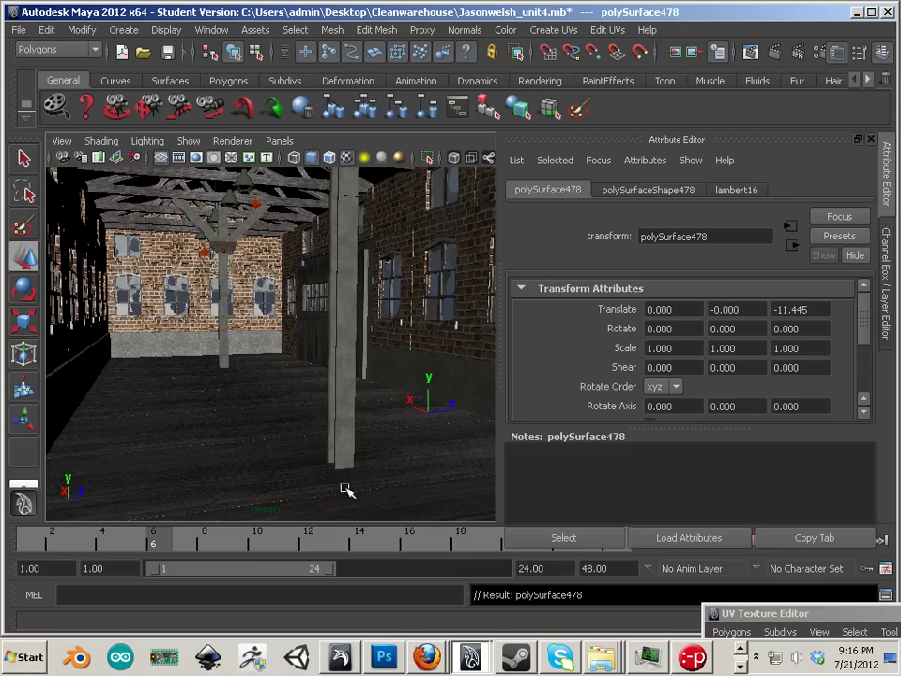
key(ctrl+z)
- Duplicate the added bottom beam section and fit the copy under the far post, at about 24.207, -4.195, -3.027 cm
alt+middle_drag(339, 510, 346, 498)
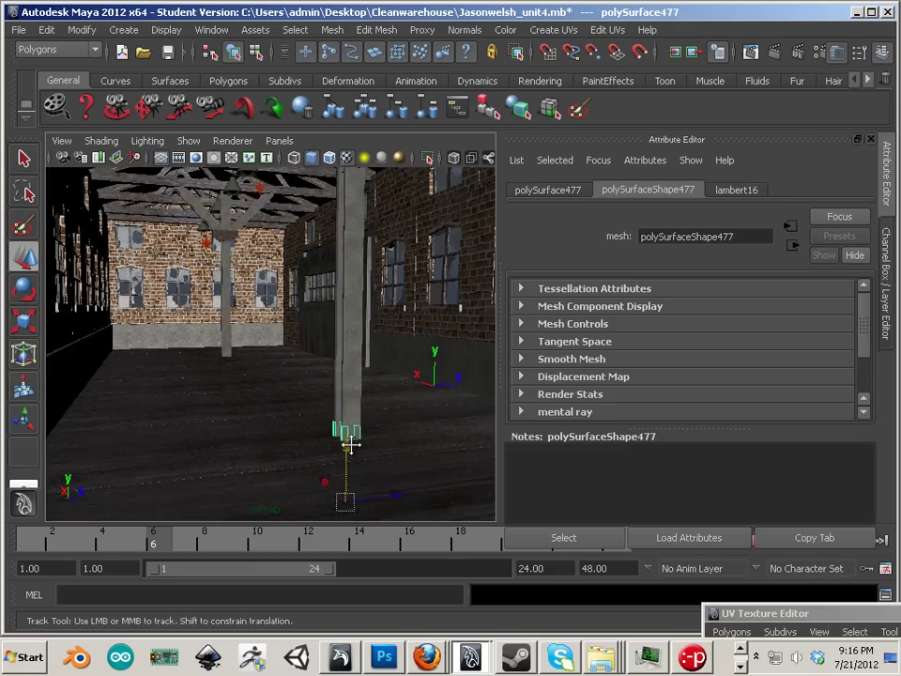
alt+drag(346, 499, 161, 284)
key(ctrl+d)
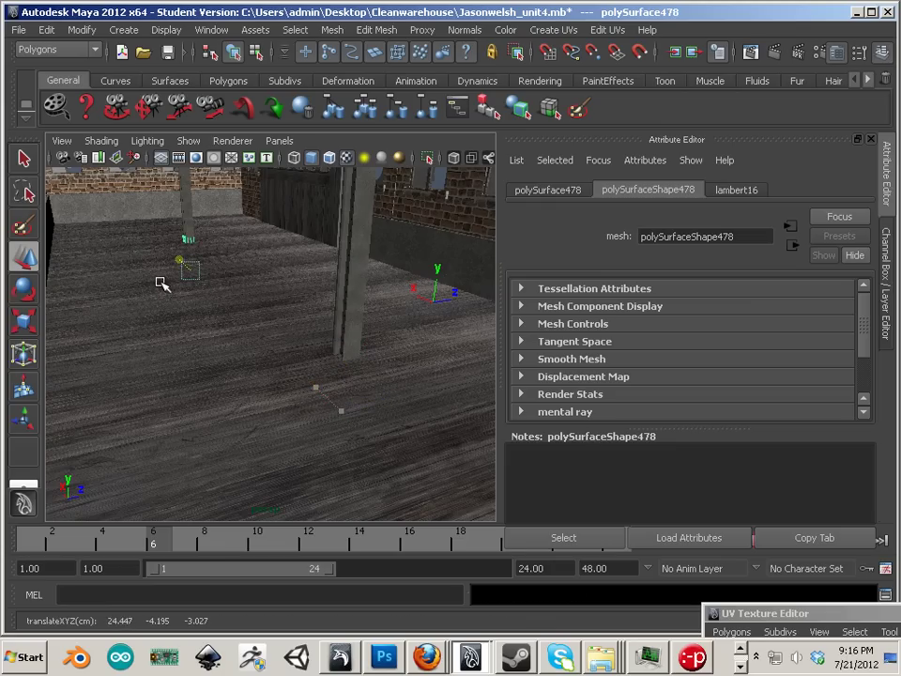
alt+right_drag(79, 264, 264, 309)
alt+middle_drag(202, 314, 283, 422)
alt+right_drag(283, 422, 375, 450)
alt+middle_drag(135, 204, 195, 291)
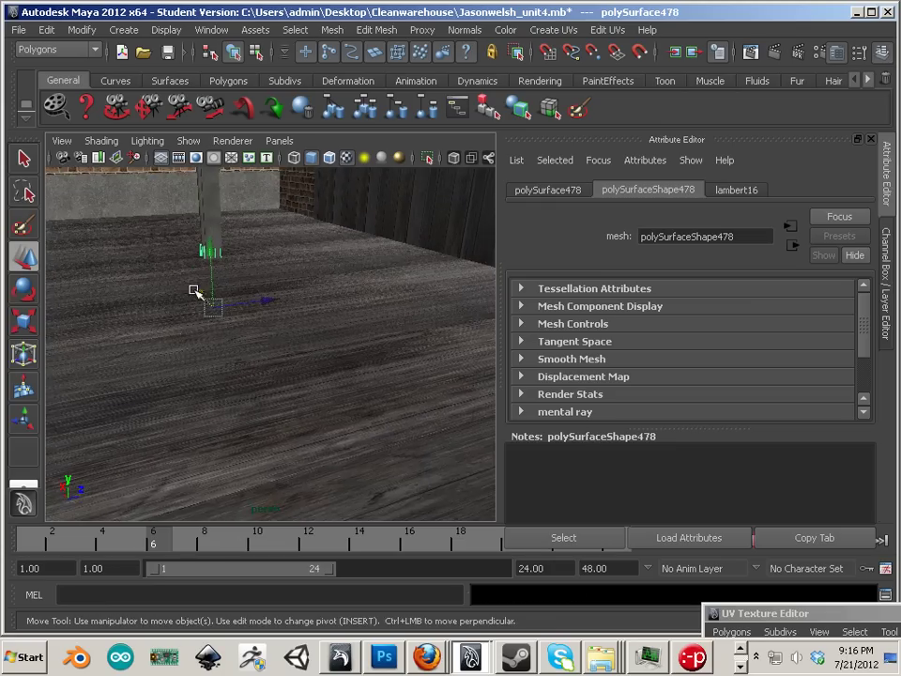
mouse_move(192, 291)
alt+mouse_down()
mouse_move(226, 281)
mouse_move(207, 291)
mouse_move(207, 284)
alt+mouse_up()
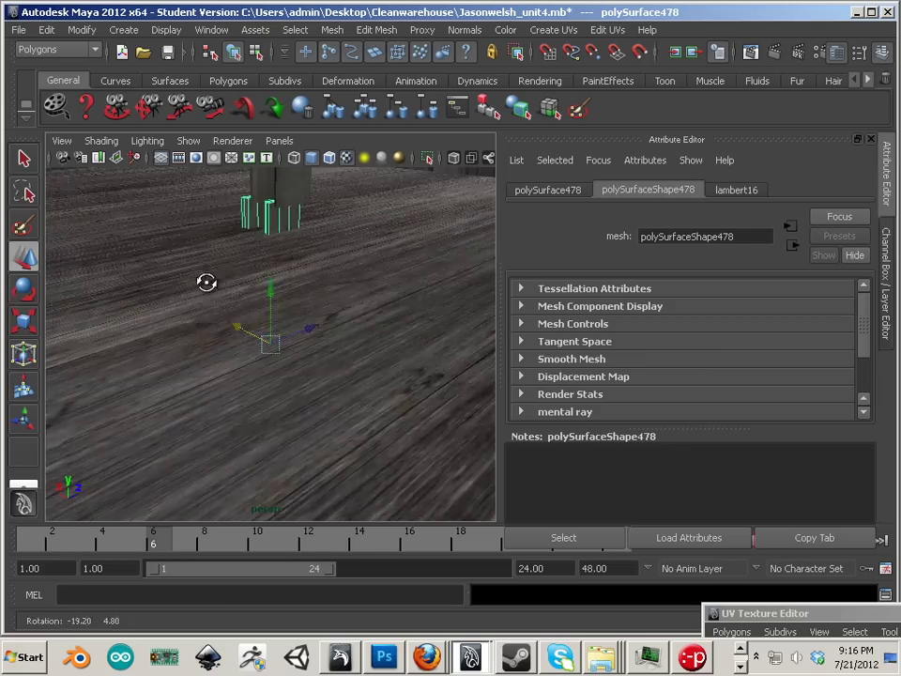
alt+right_drag(207, 283, 235, 355)
middle_drag(234, 354, 243, 358)
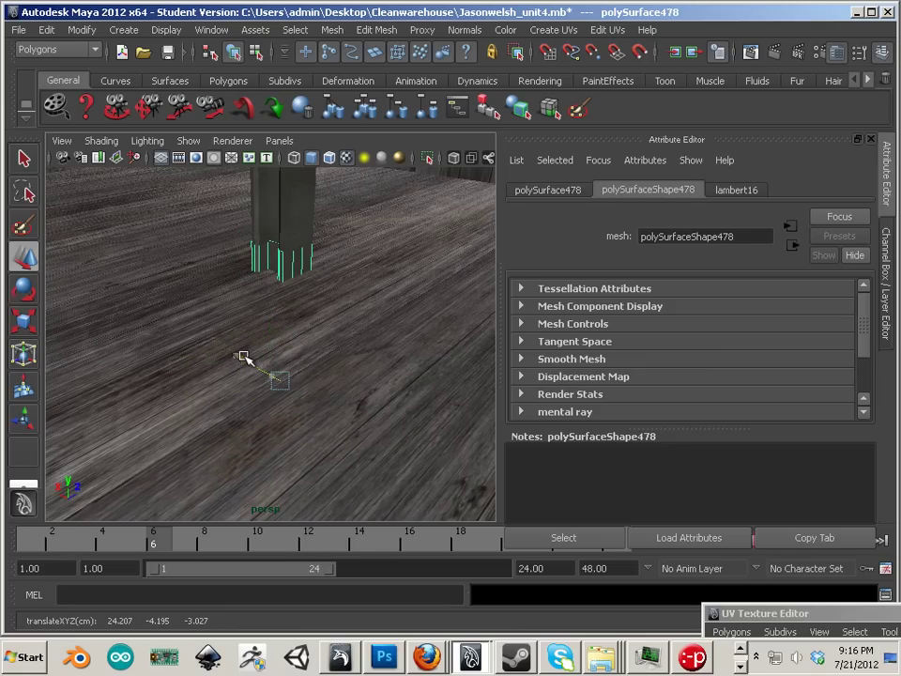
- Combine the far post with its added bottom section into one mesh
shift+click(292, 224)
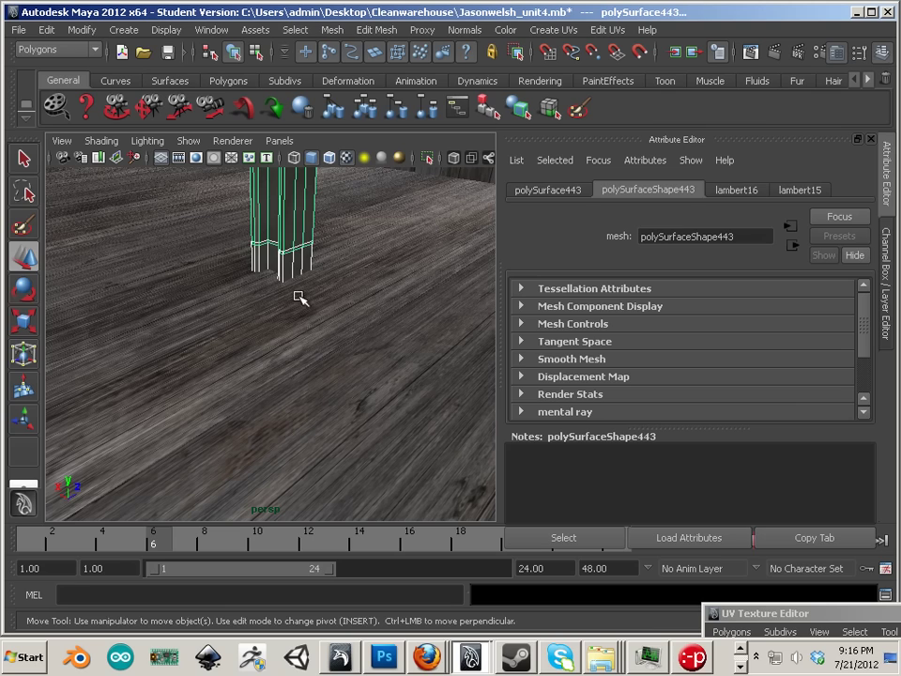
click(332, 29)
click(362, 53)
scroll(323, 272, down, 5)
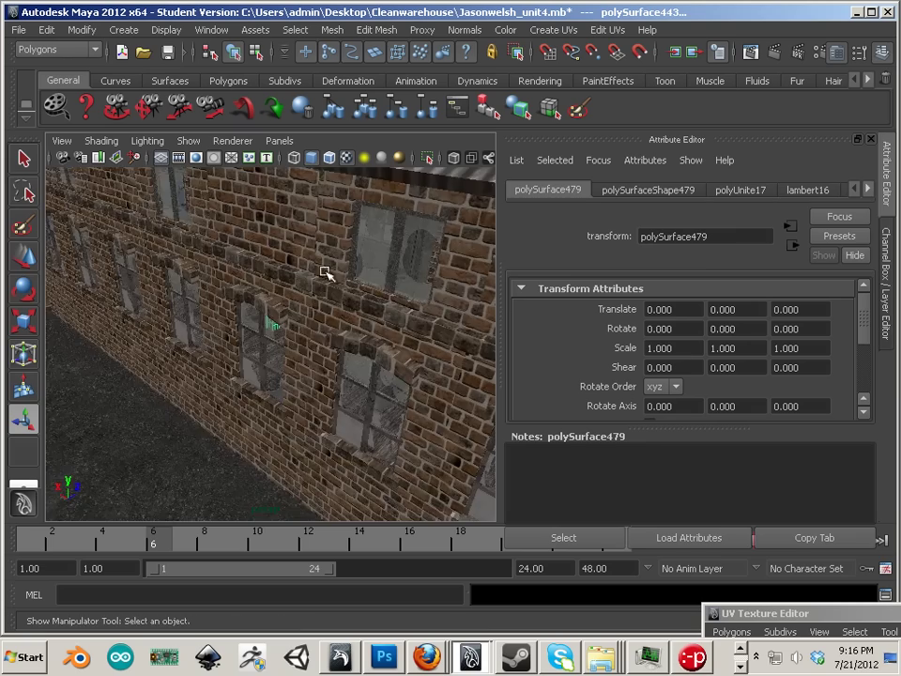
- Examine the extended posts inside the warehouse and the building's exterior
mouse_move(324, 272)
alt+mouse_down()
mouse_move(161, 243)
mouse_move(323, 249)
alt+mouse_up()
alt+right_drag(324, 249, 352, 246)
alt+middle_drag(352, 246, 271, 244)
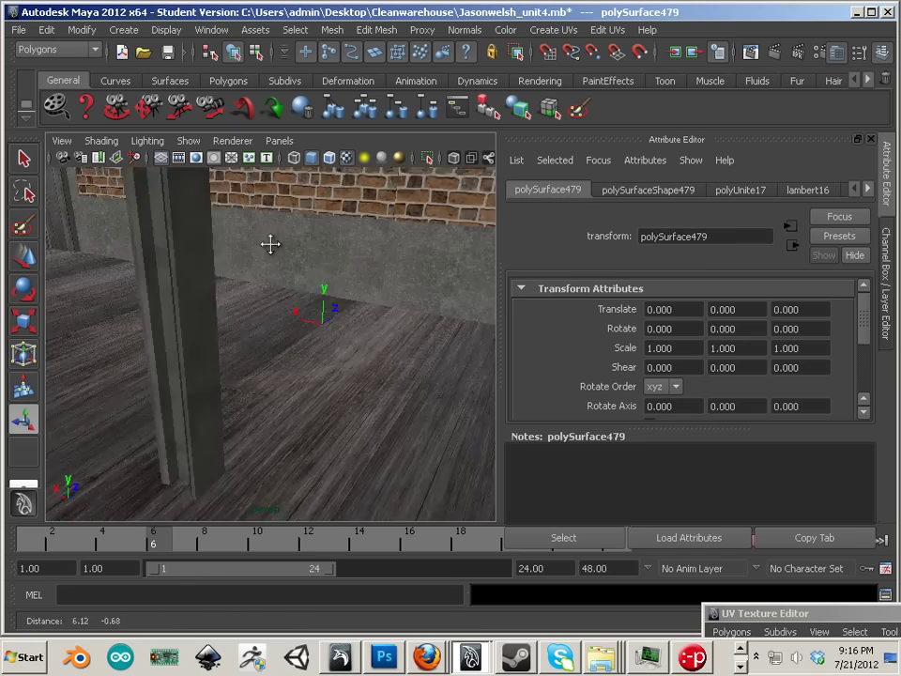
alt+right_drag(270, 244, 257, 281)
alt+drag(257, 281, 252, 311)
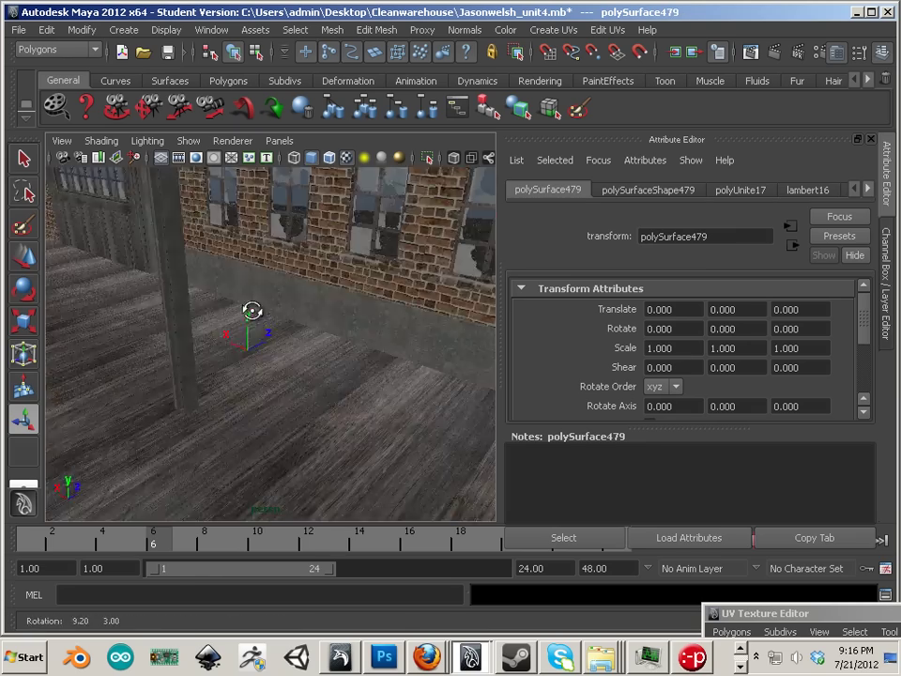
alt+middle_drag(251, 311, 197, 341)
alt+right_drag(197, 341, 131, 292)
alt+drag(130, 292, 327, 281)
alt+drag(238, 305, 273, 292)
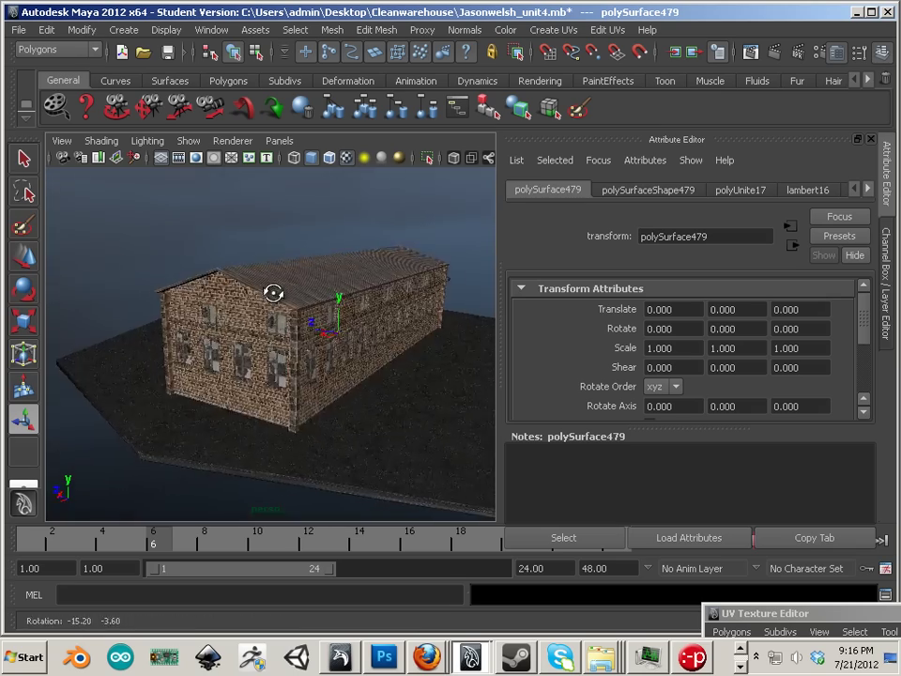
- Examine the loose modular parts outside the warehouse, selecting the long pipe, elbow, and other pipe pieces
alt+right_drag(273, 292, 233, 294)
alt+drag(232, 294, 338, 341)
click(338, 326)
alt+right_drag(338, 341, 352, 390)
alt+drag(352, 391, 368, 292)
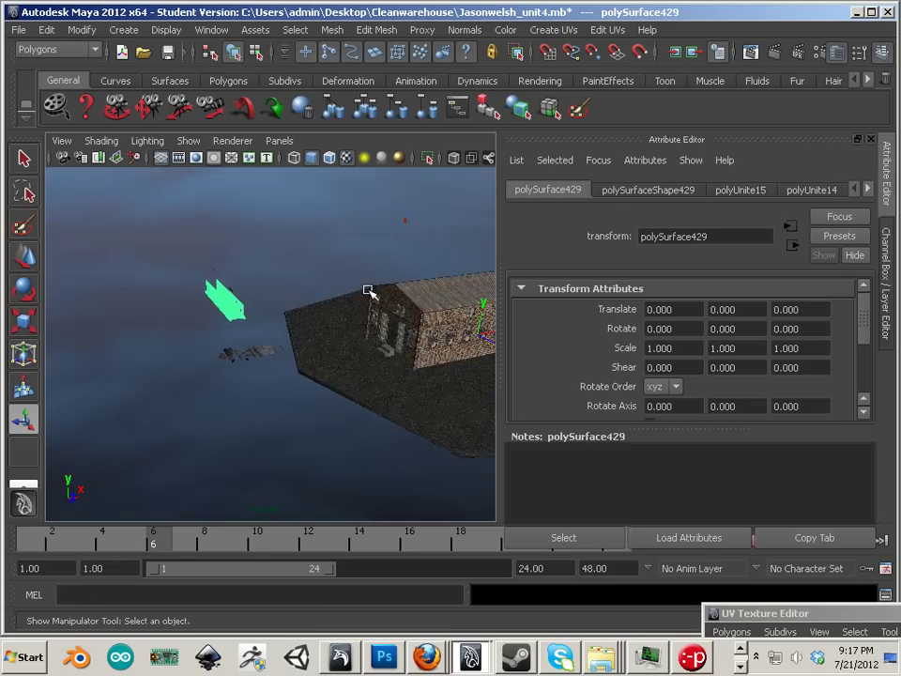
alt+right_drag(367, 292, 398, 369)
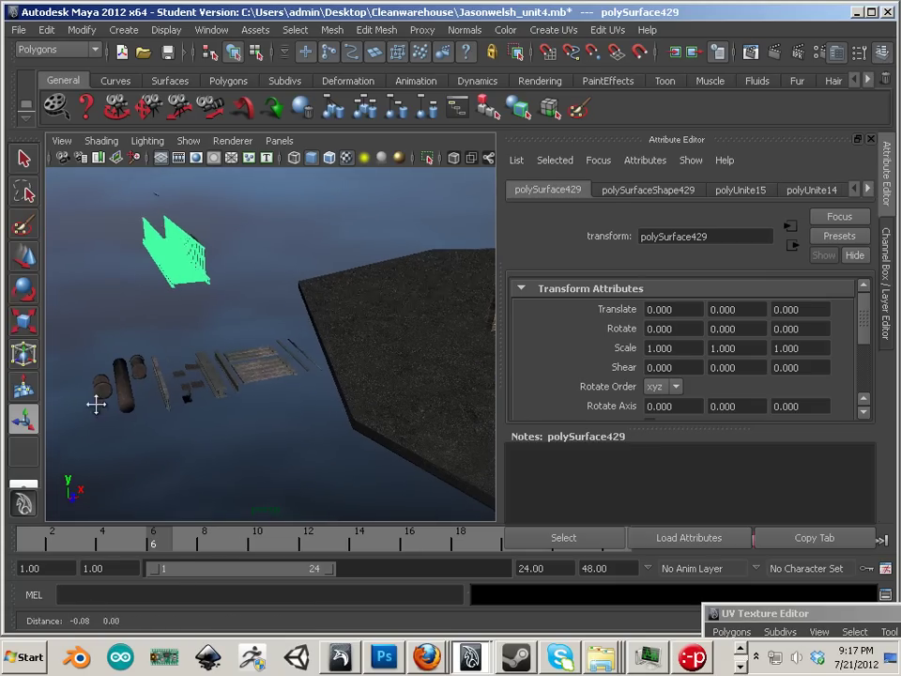
alt+drag(96, 404, 213, 414)
alt+middle_drag(213, 414, 404, 368)
alt+right_drag(404, 368, 504, 294)
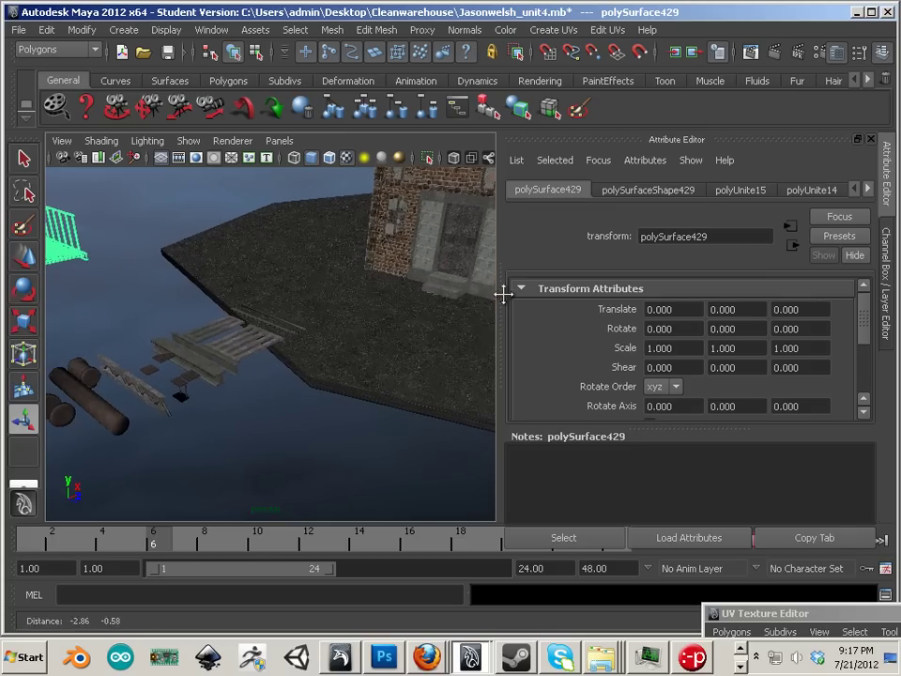
alt+middle_drag(252, 337, 131, 378)
click(83, 419)
click(103, 421)
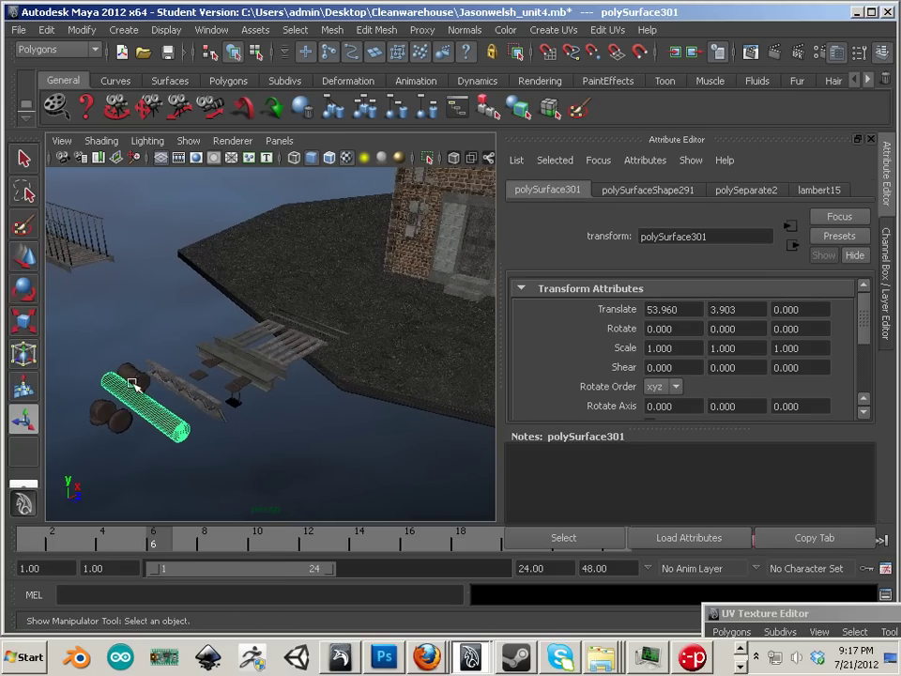
click(105, 427)
click(121, 423)
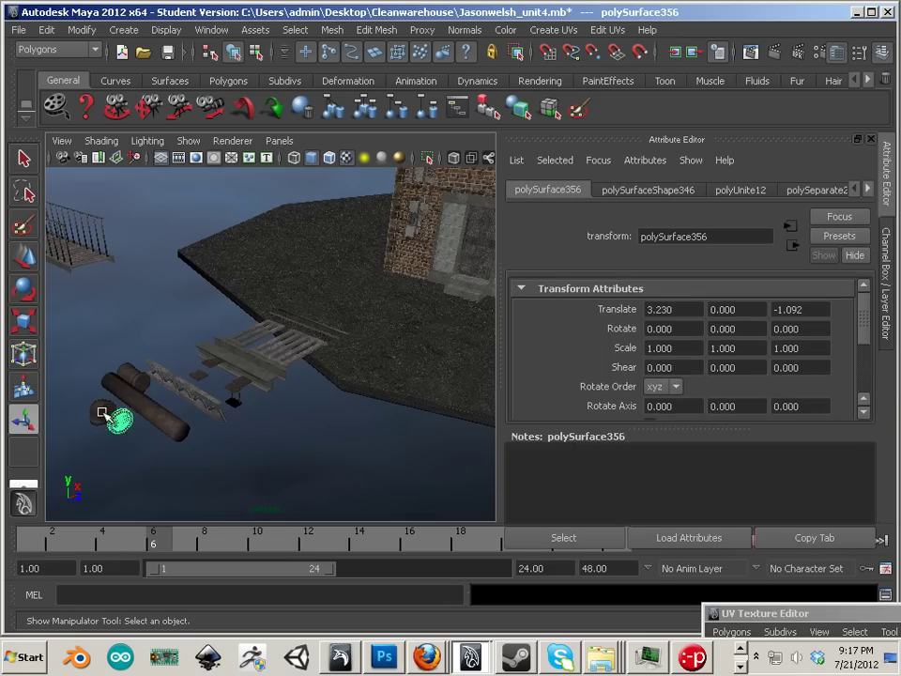
click(100, 417)
click(133, 407)
click(131, 409)
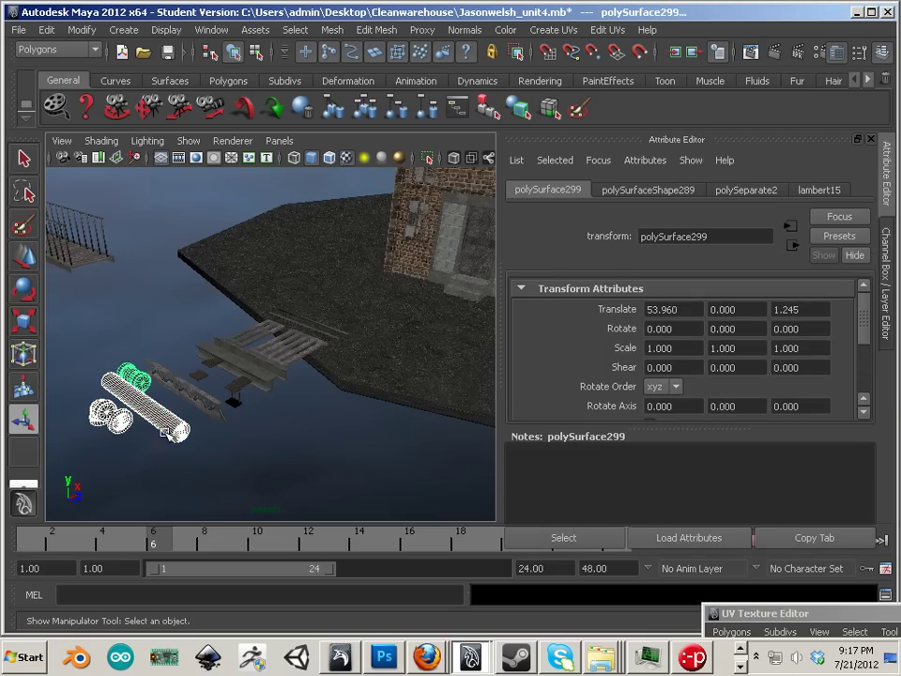
scroll(164, 432, up, 2)
alt+middle_drag(135, 399, 332, 367)
scroll(464, 394, up, 2)
scroll(414, 436, up, 3)
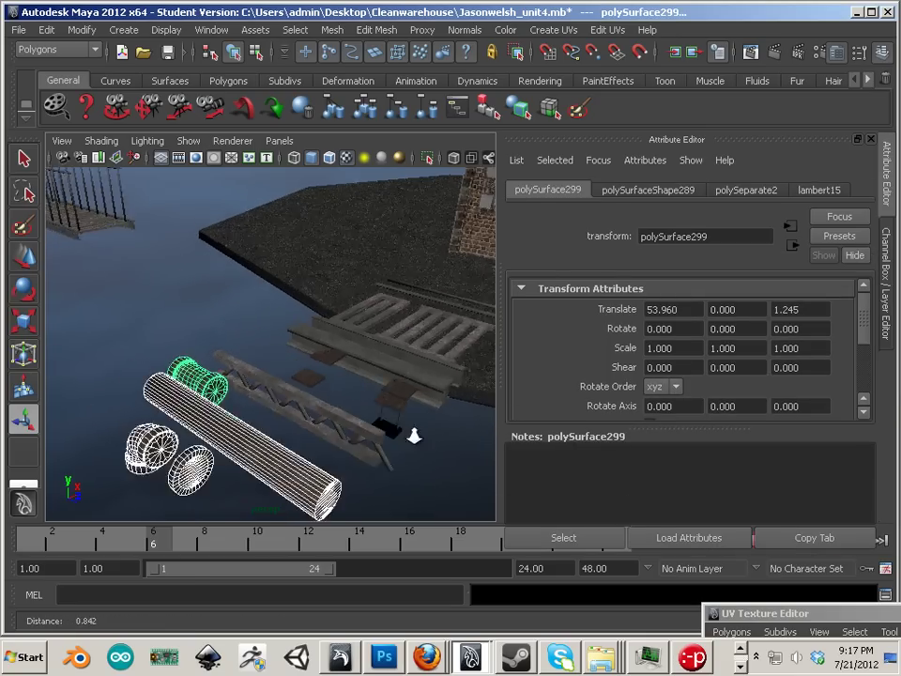
alt+middle_drag(414, 435, 216, 322)
click(216, 323)
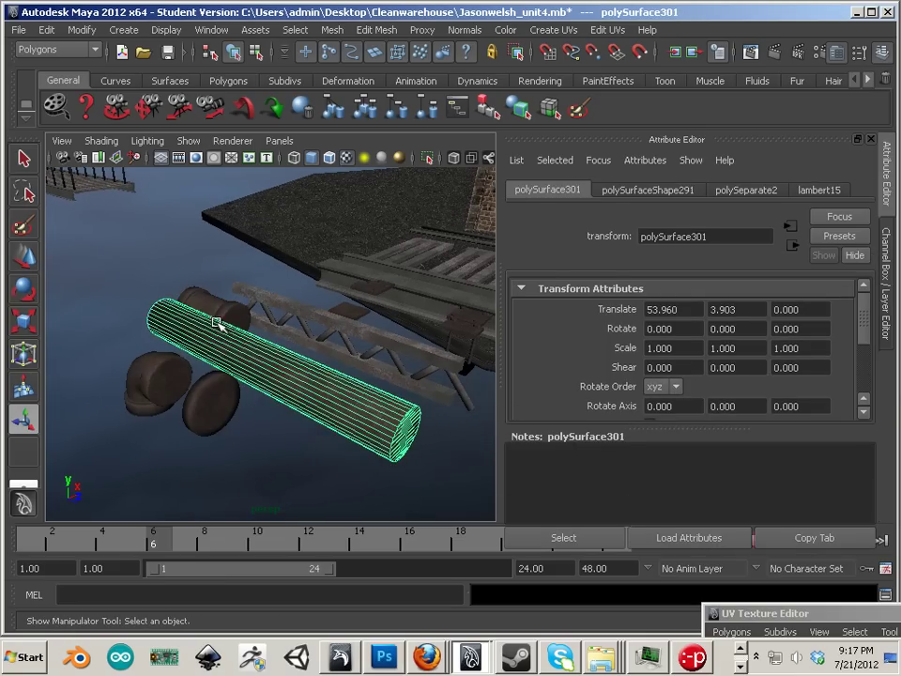
- Move the pipe elbow along Z toward the near end of the long pipe, to about 74.762 on Translate Z
click(178, 369)
click(27, 264)
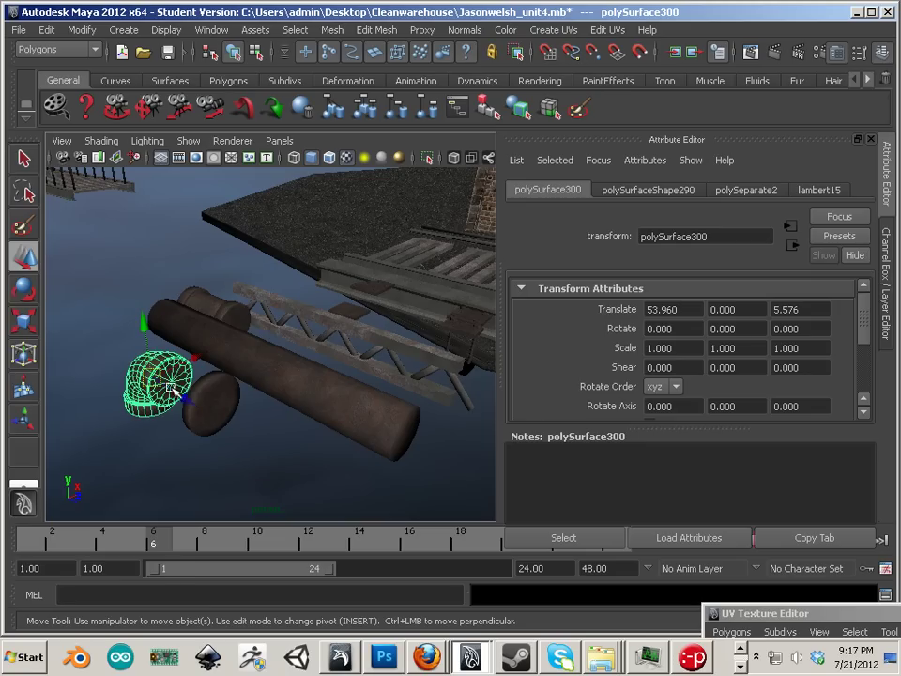
drag(194, 402, 416, 491)
alt+middle_drag(415, 491, 420, 447)
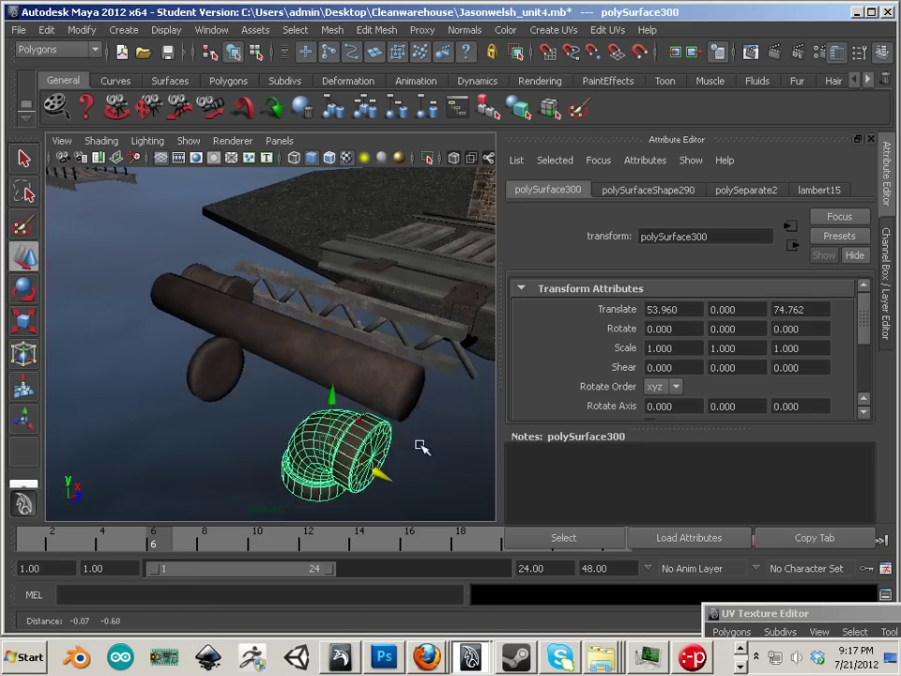
scroll(375, 423, down, 4)
- Duplicate the long pipe and slide the copy along Z to continue it end to end
click(253, 344)
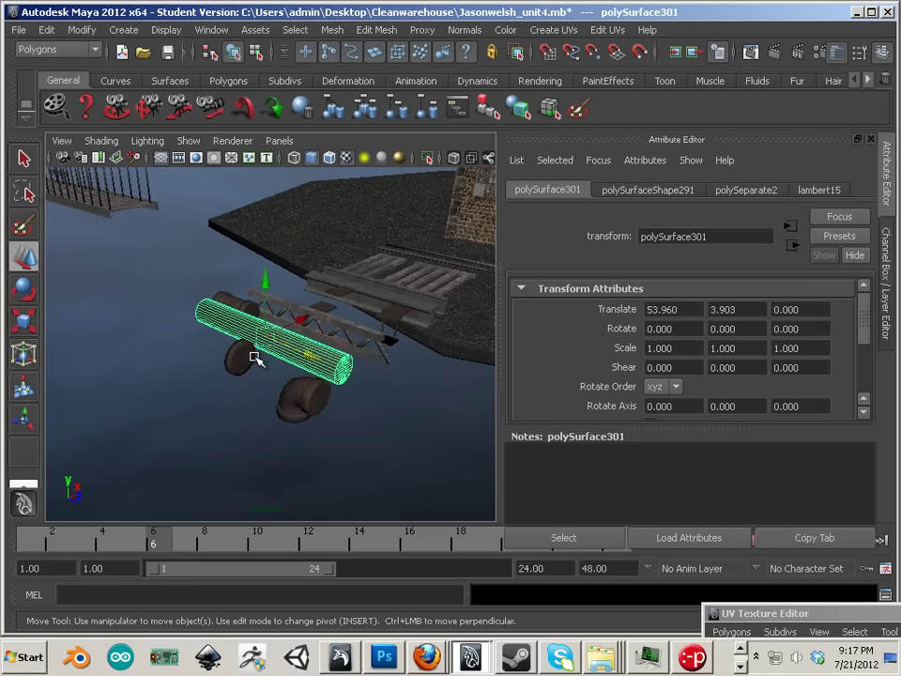
key(ctrl+d)
drag(309, 355, 529, 459)
- Move the round flange onto the pipe run and align it at the joint between the two pipes
click(235, 365)
drag(268, 348, 312, 328)
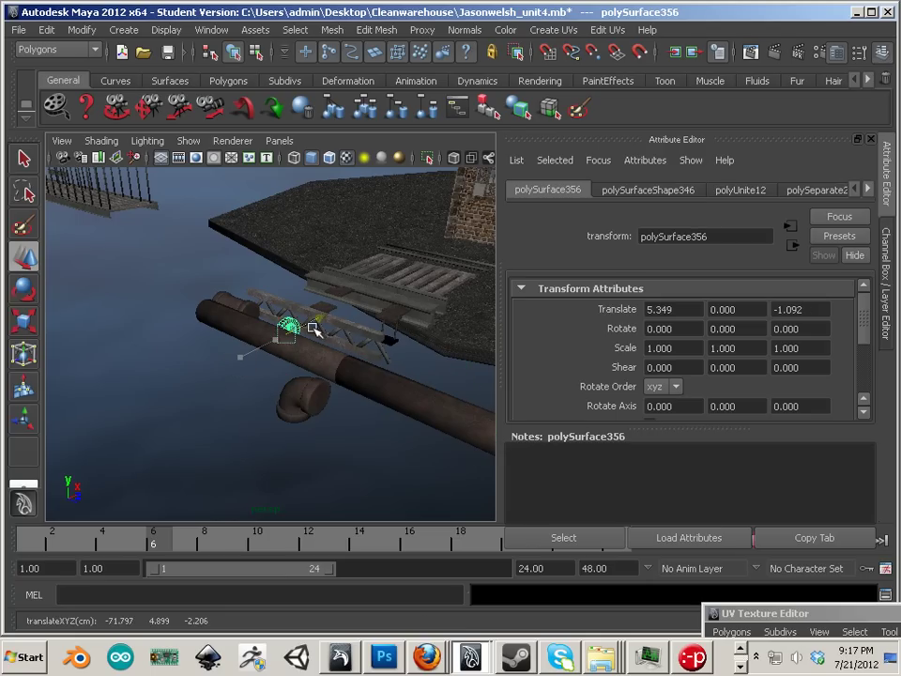
alt+drag(268, 383, 238, 322)
mouse_move(196, 284)
mouse_down()
mouse_move(195, 255)
mouse_move(217, 296)
mouse_move(193, 282)
mouse_up()
drag(235, 323, 405, 363)
- Duplicate the flange, mirror the copy with Scale X and Z of -1, and slide it against the first flange
key(ctrl+d)
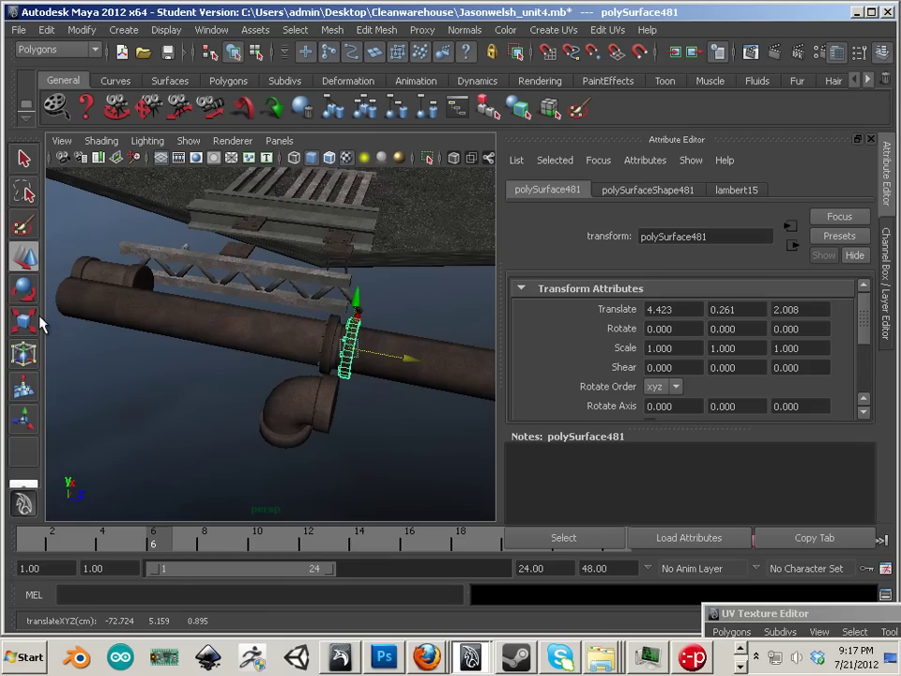
alt+drag(279, 350, 299, 350)
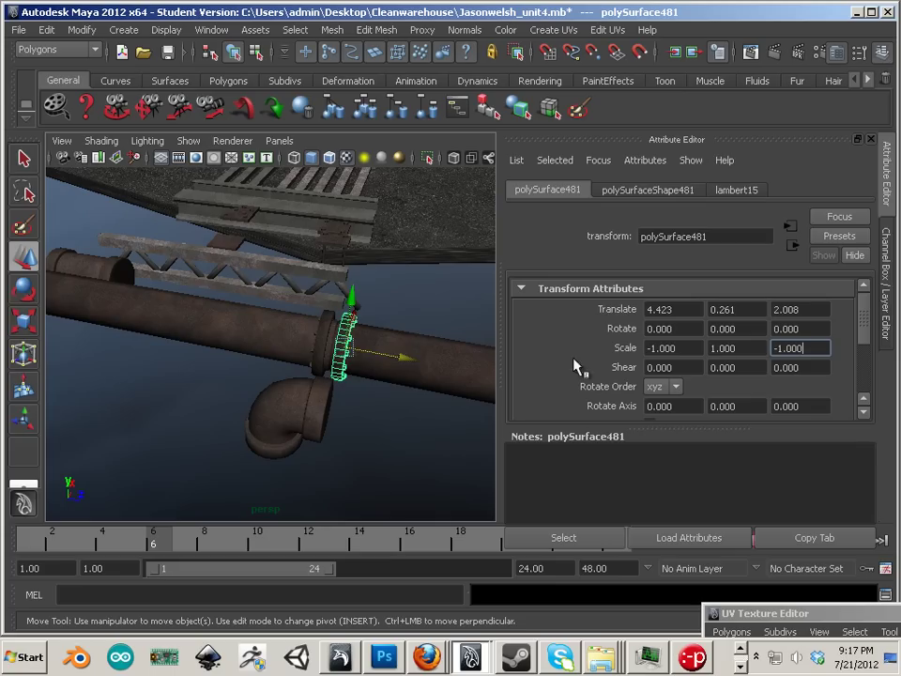
drag(404, 358, 383, 357)
click(323, 336)
click(345, 338)
click(367, 413)
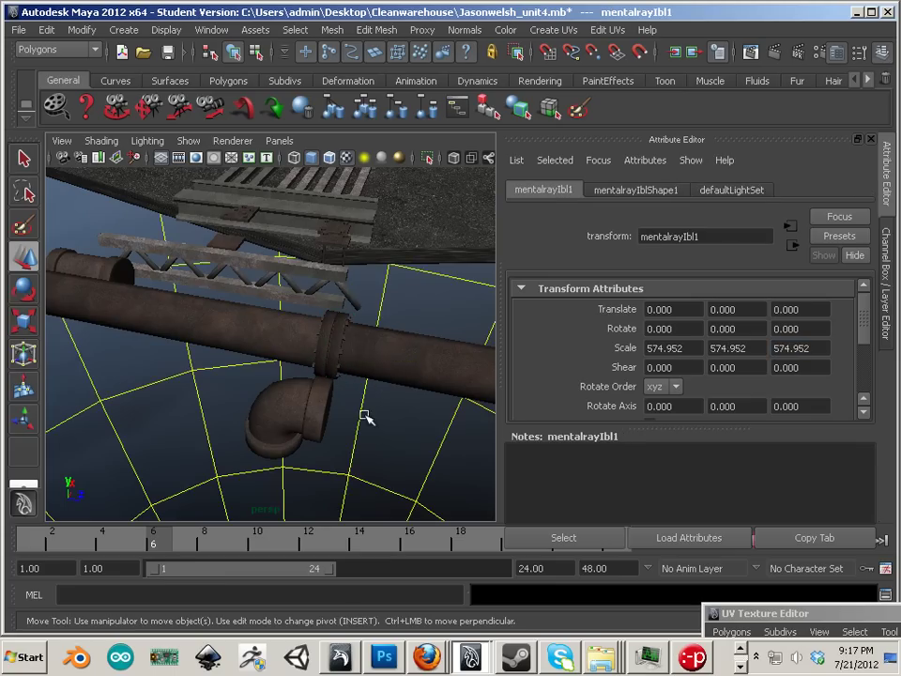
- Move the pipe elbow to the far end of the pipe run, at about 77.774, 2.206, -28.546 on Translate
alt+drag(368, 417, 382, 382)
alt+middle_drag(382, 382, 296, 425)
alt+right_drag(296, 424, 459, 362)
alt+drag(459, 362, 319, 355)
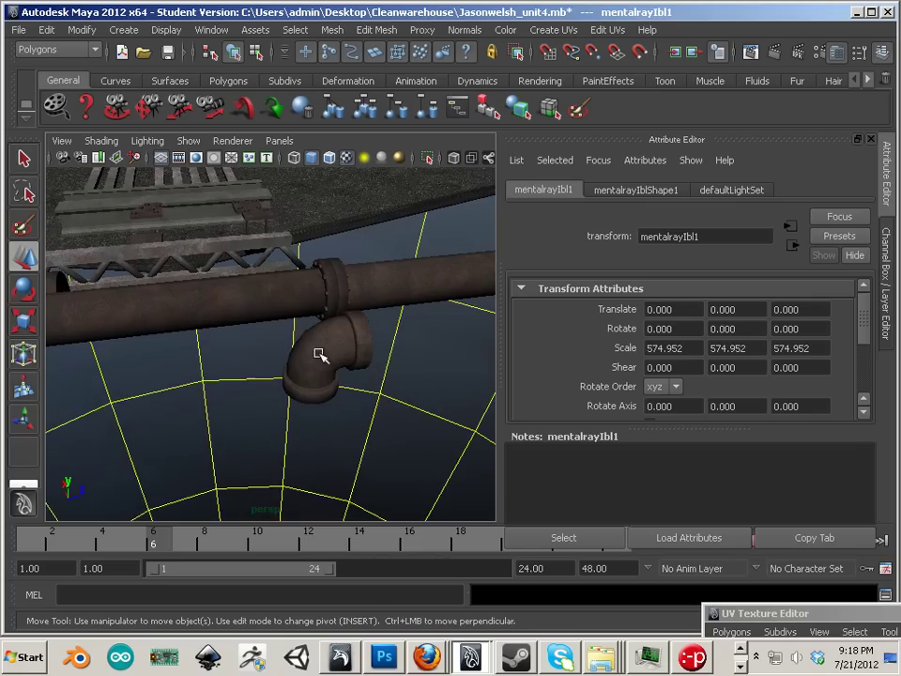
click(318, 355)
alt+drag(408, 362, 134, 347)
alt+middle_drag(138, 350, 392, 315)
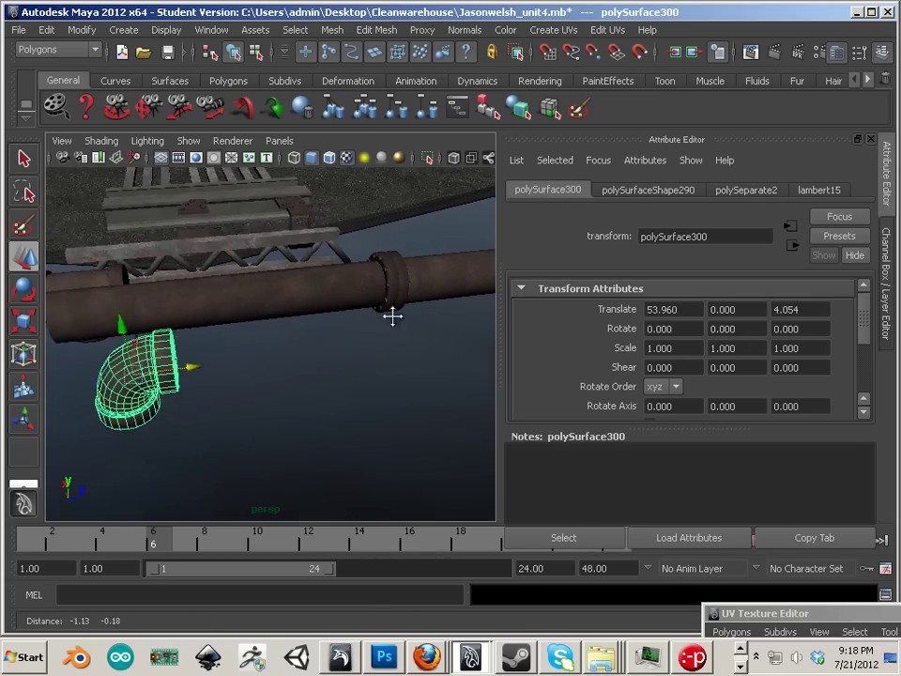
alt+right_drag(392, 316, 173, 343)
alt+middle_drag(172, 344, 411, 302)
drag(289, 351, 214, 294)
alt+drag(219, 361, 359, 296)
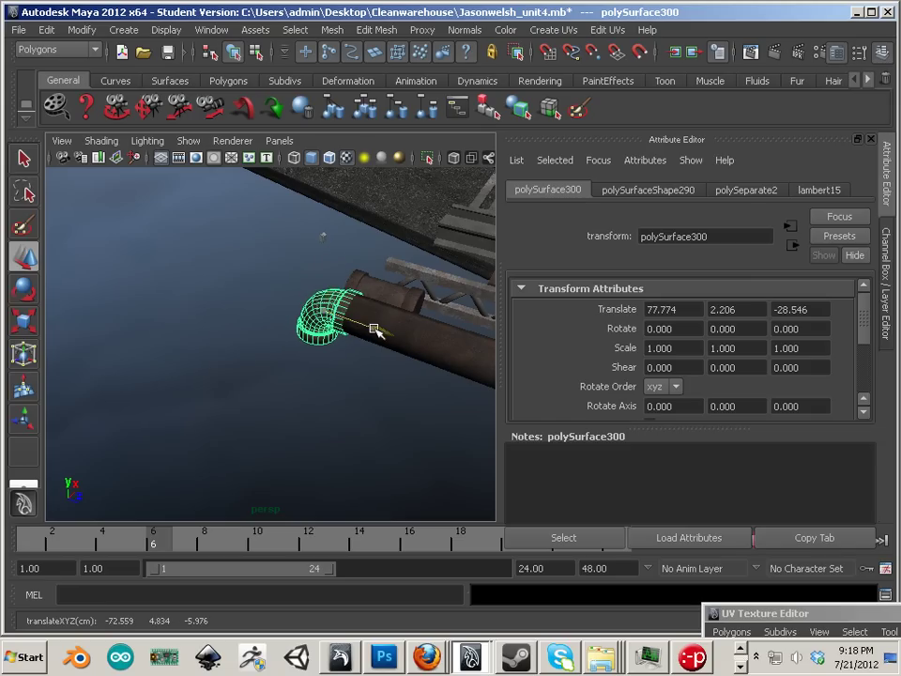
- Refine the elbow's alignment on the pipe end to about 76.181 on Translate X and 3.997 on Translate Y
click(328, 306)
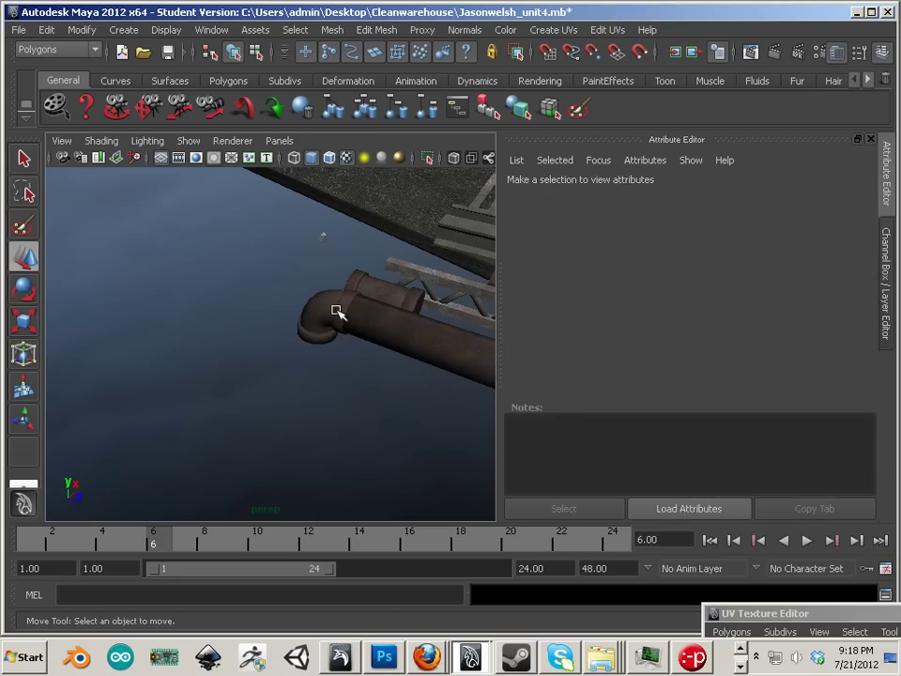
click(343, 293)
drag(343, 294, 330, 263)
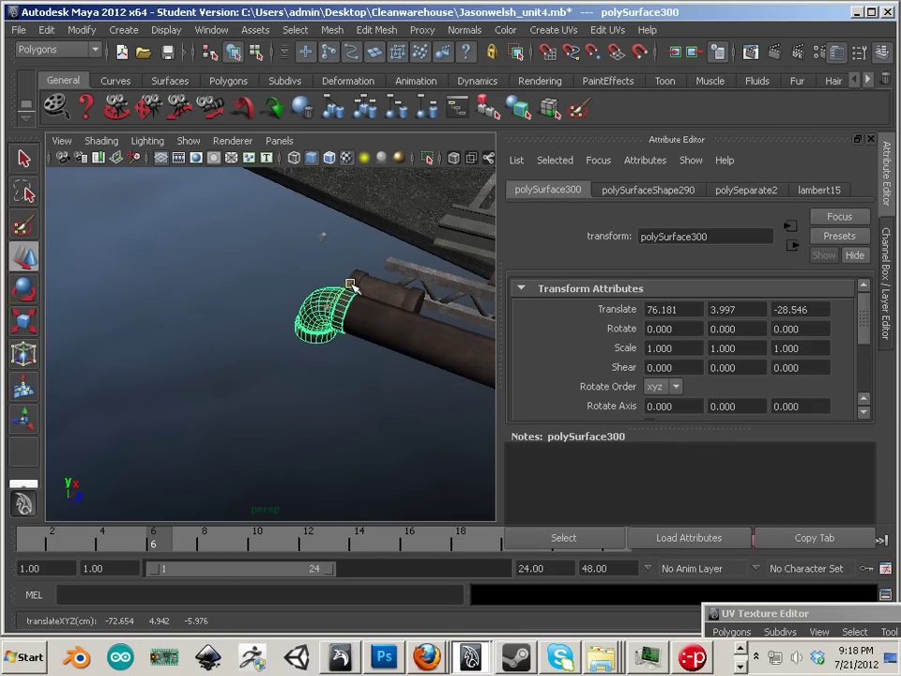
alt+drag(355, 302, 120, 311)
alt+middle_drag(173, 336, 212, 392)
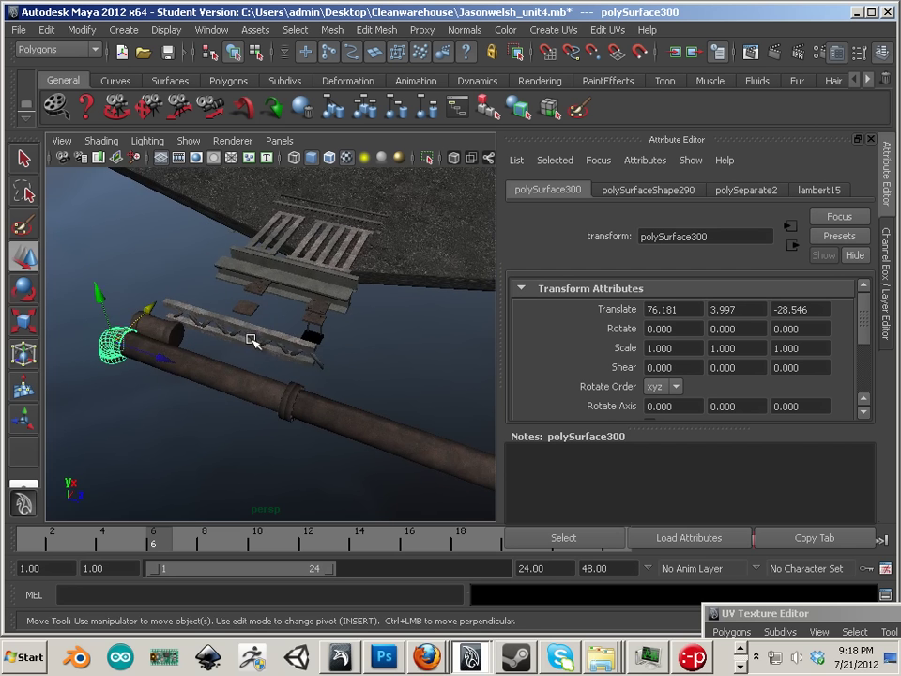
- Place the bolted bracket over the end of the I-beam, at about 5.552 on Translate X and 2.075 on Translate Z
click(250, 339)
alt+drag(368, 347, 179, 356)
alt+right_drag(179, 355, 294, 364)
click(294, 364)
alt+drag(303, 362, 386, 399)
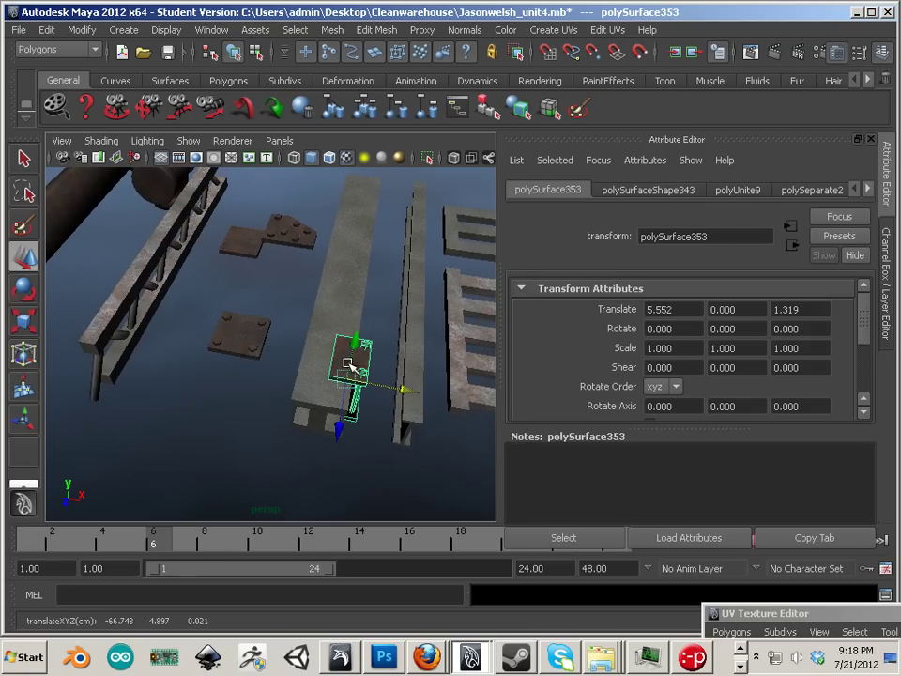
drag(338, 424, 331, 481)
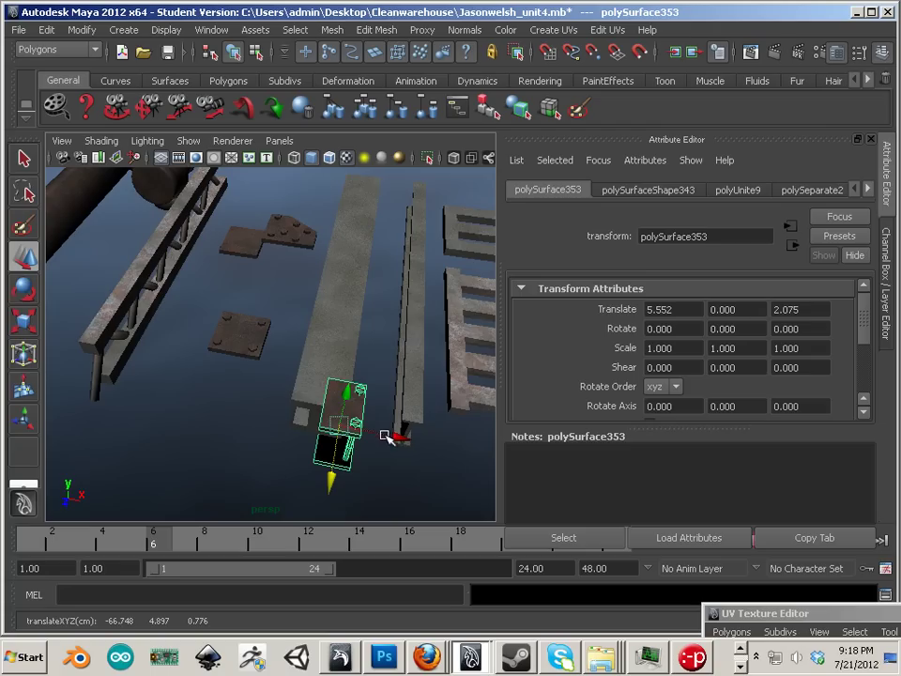
- Duplicate the bracket, mirror the copy with Scale X of -1, and fit it beside the original at about 5.060 on Translate X
key(ctrl+d)
drag(392, 434, 329, 431)
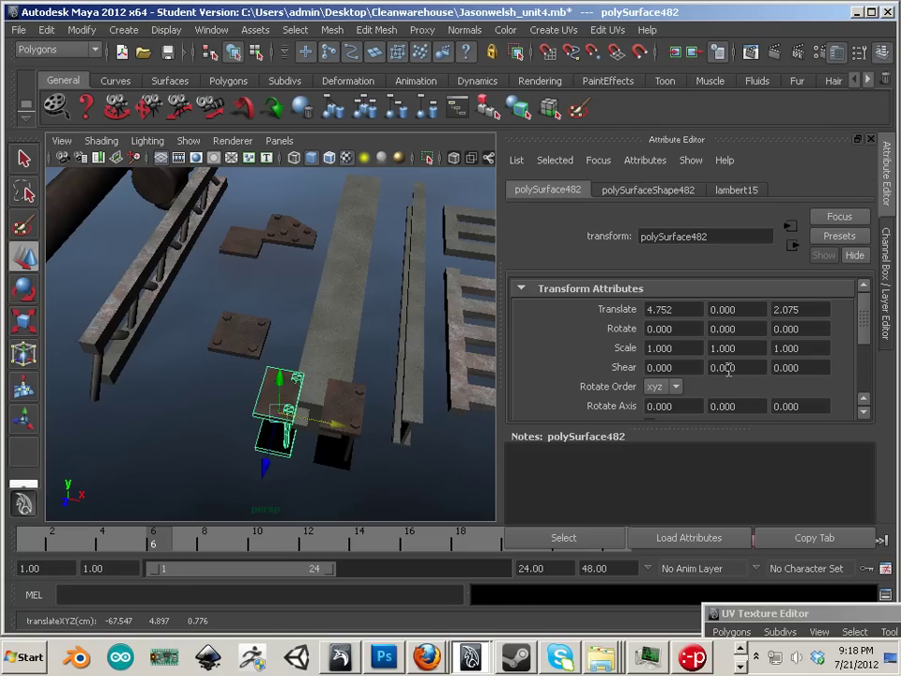
text(-1)
key(Return)
drag(335, 410, 359, 429)
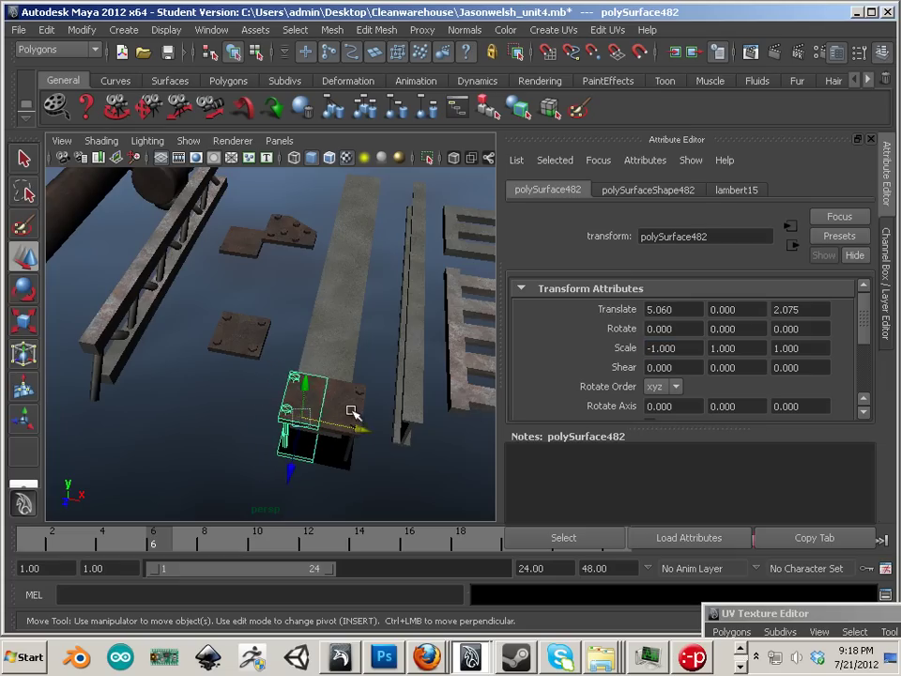
- Nudge the original bracket against its mirrored copy to close the gap between them on the I-beam end
click(377, 428)
click(347, 416)
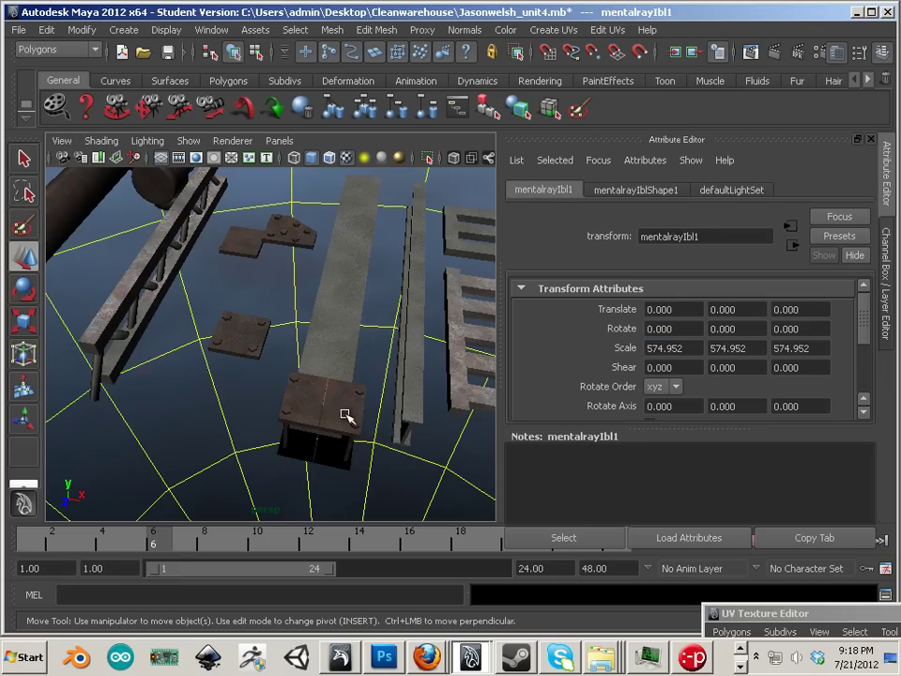
click(357, 424)
drag(392, 428, 385, 433)
click(335, 373)
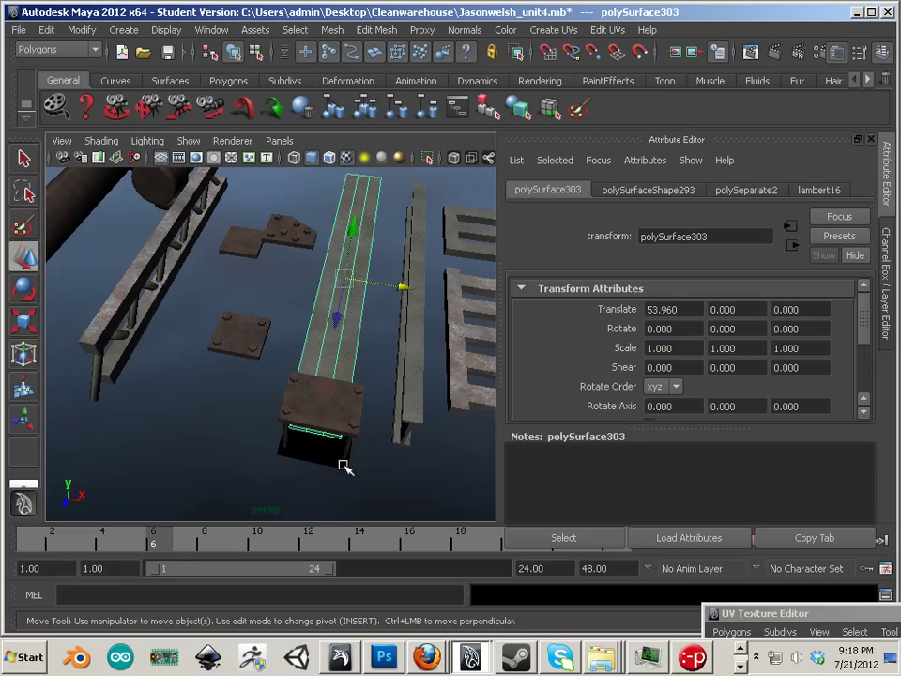
- Move the mirrored bracket away from the original to about 3.966 on Translate X, opening room for a plate between them
alt+drag(342, 466, 415, 467)
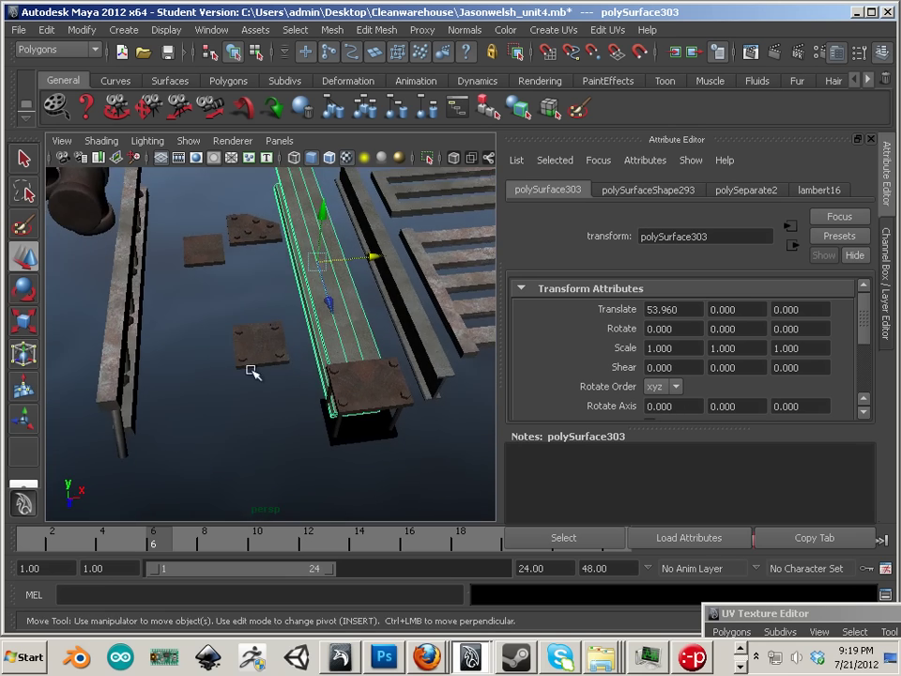
mouse_move(240, 347)
alt+middle_down()
mouse_move(341, 389)
mouse_move(246, 354)
alt+middle_up()
click(281, 363)
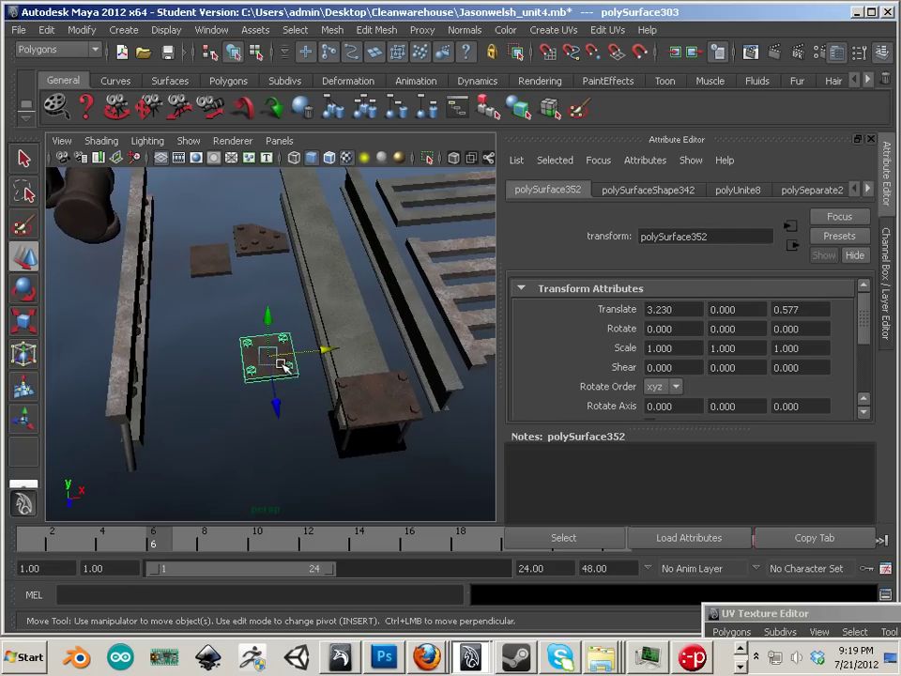
click(366, 422)
drag(401, 413, 322, 417)
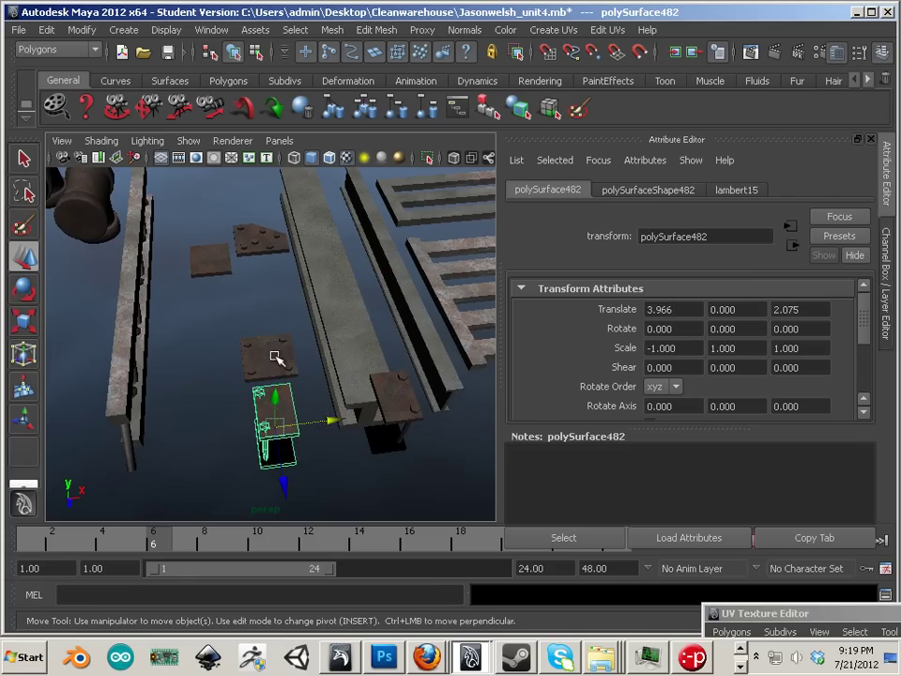
- Fit the square bolted plate beside the original bracket at about 4.182, 0.044, 1.449, and butt the mirrored bracket against it at about 4.340 on Translate X
click(276, 359)
drag(327, 355, 380, 357)
drag(330, 386, 354, 456)
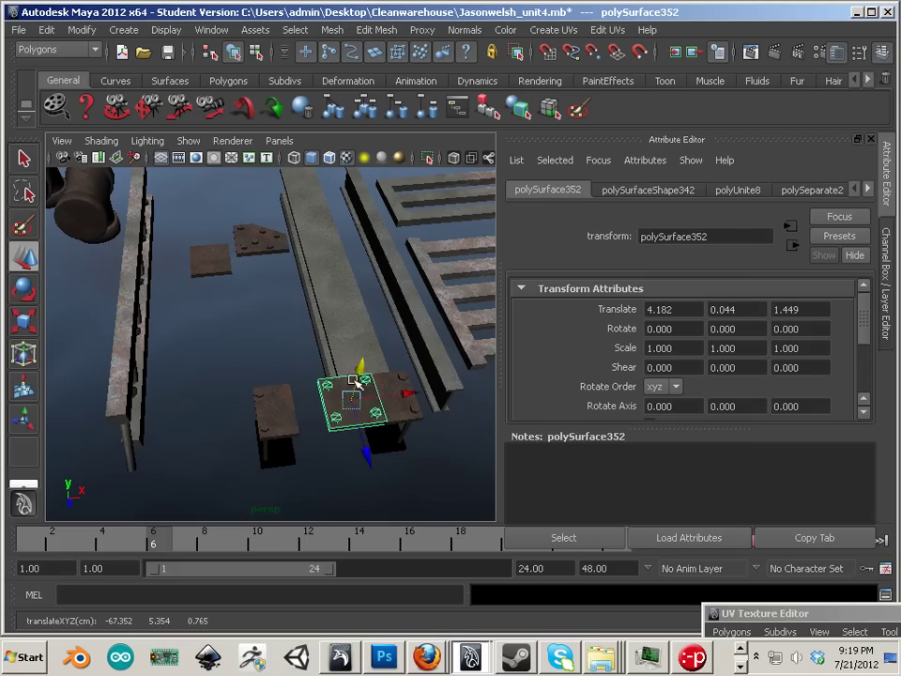
click(282, 418)
drag(321, 416, 351, 422)
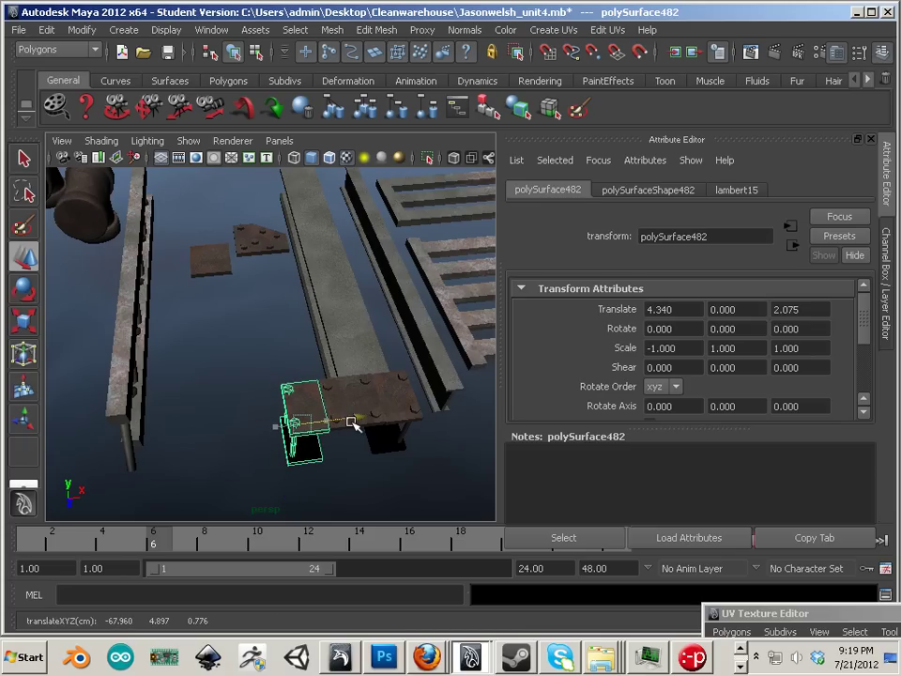
- Lower the I-beam beneath the widened bracket assembly to about -1.087 on Translate Y
click(370, 469)
alt+drag(370, 468, 344, 450)
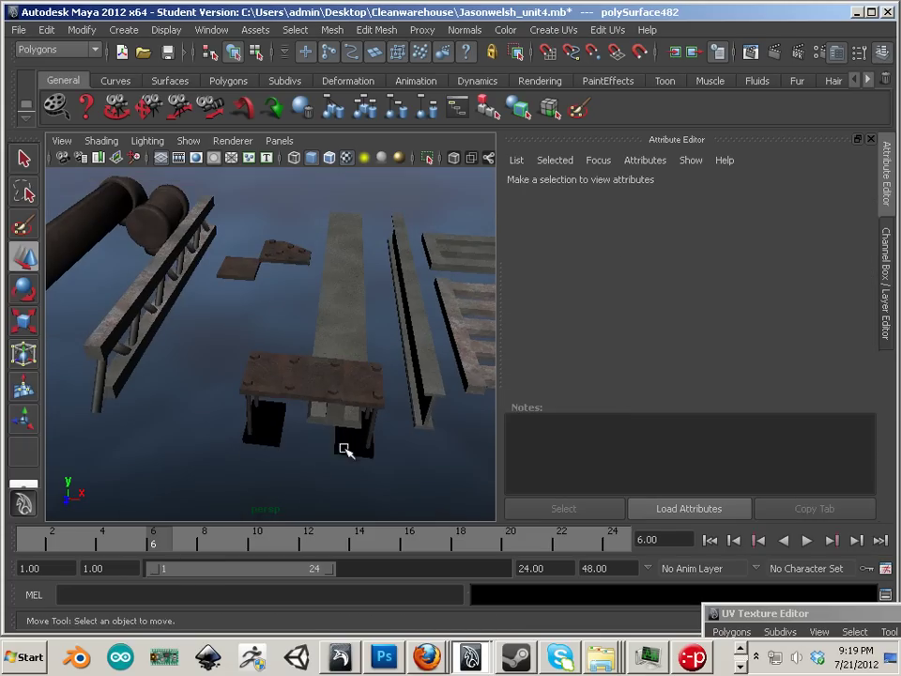
alt+right_drag(313, 460, 348, 443)
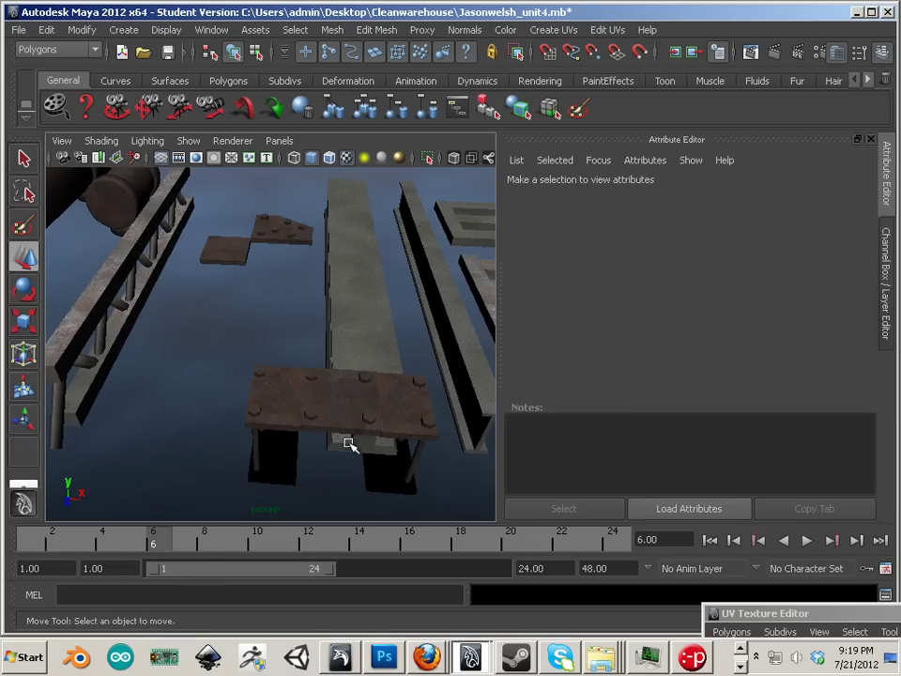
click(373, 347)
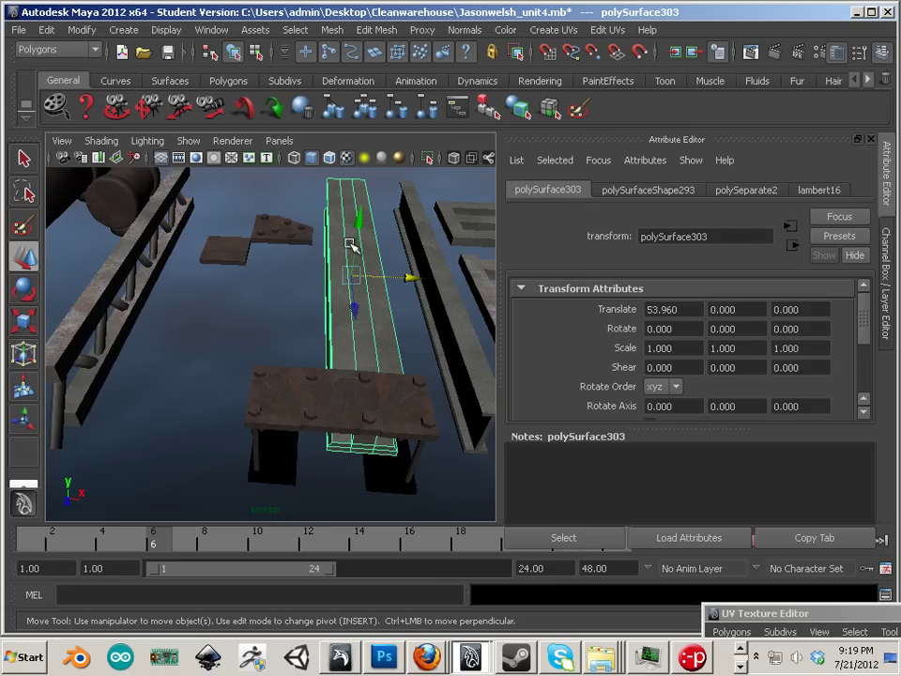
drag(348, 243, 302, 272)
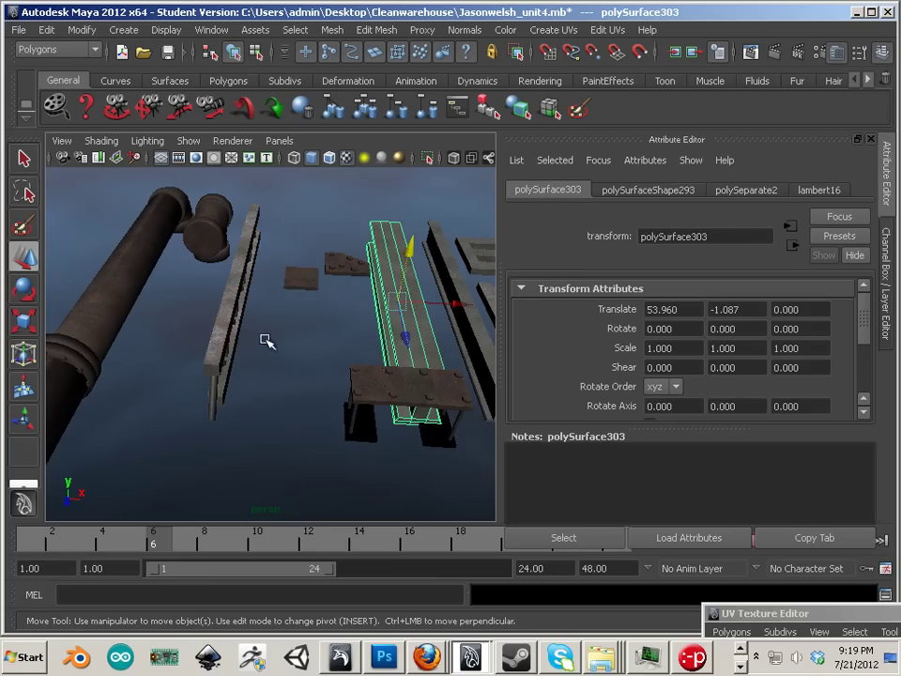
- Select both halves of the flange at the pipe joint and lower them to about 0.218 on Translate Y
alt+right_drag(265, 341, 282, 332)
alt+drag(281, 332, 125, 341)
alt+middle_drag(125, 342, 255, 365)
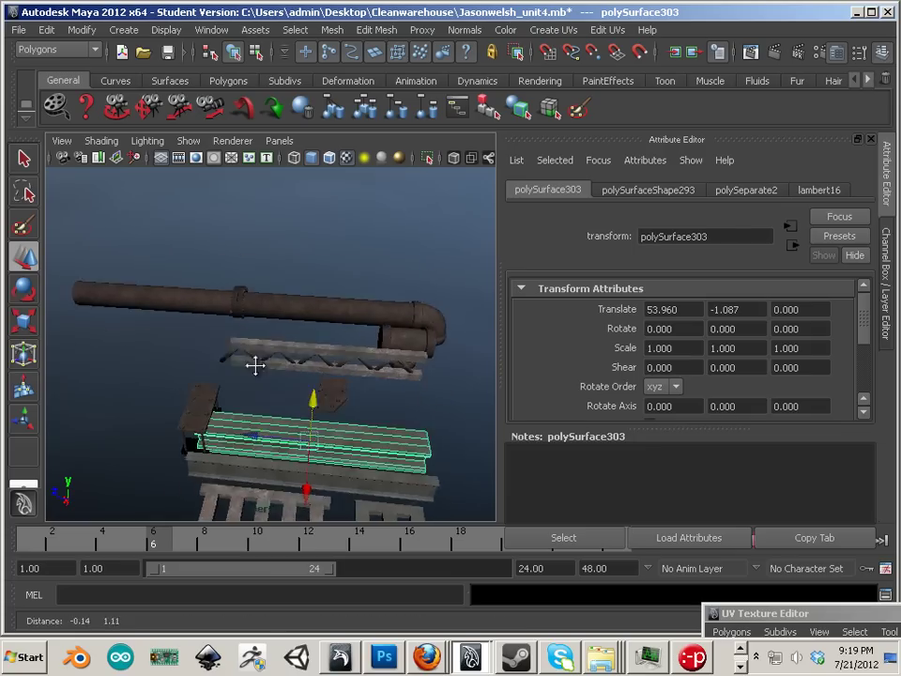
scroll(272, 385, up, 6)
click(192, 326)
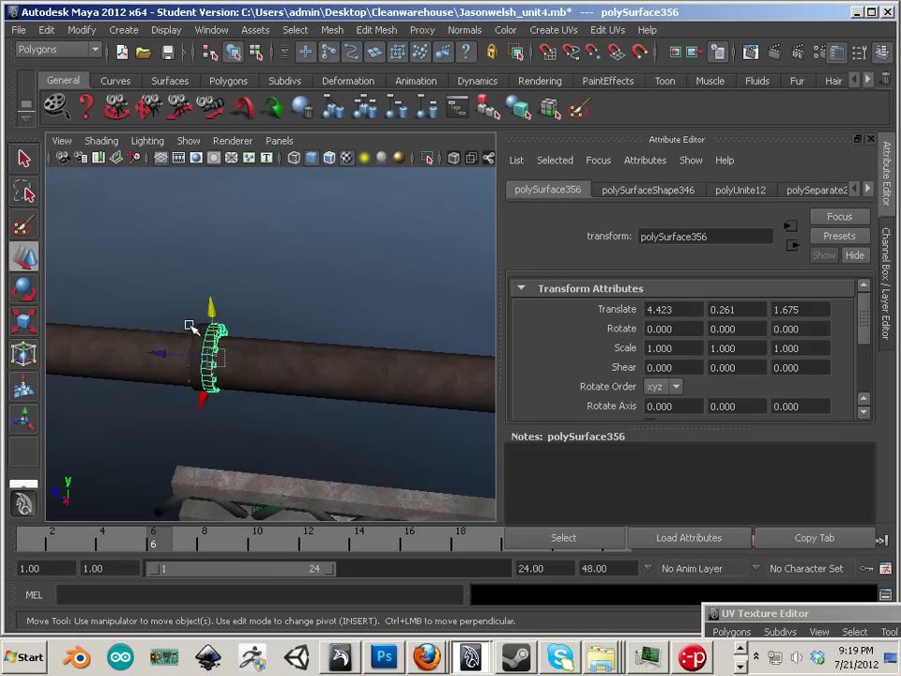
click(193, 332)
drag(197, 310, 198, 316)
- Center the flange pair around the pipe, with the mirrored half at about 4.472 on Translate X and 0.241 on Translate Y
mouse_move(209, 321)
alt+middle_down()
mouse_move(354, 350)
mouse_move(213, 329)
alt+middle_up()
alt+drag(213, 329, 38, 267)
click(34, 265)
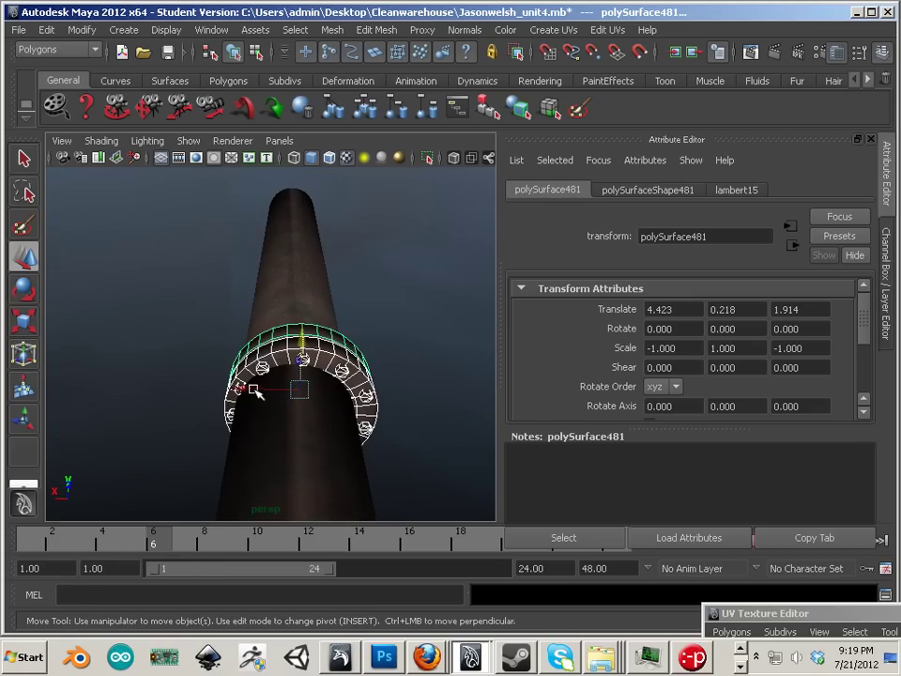
drag(254, 391, 254, 391)
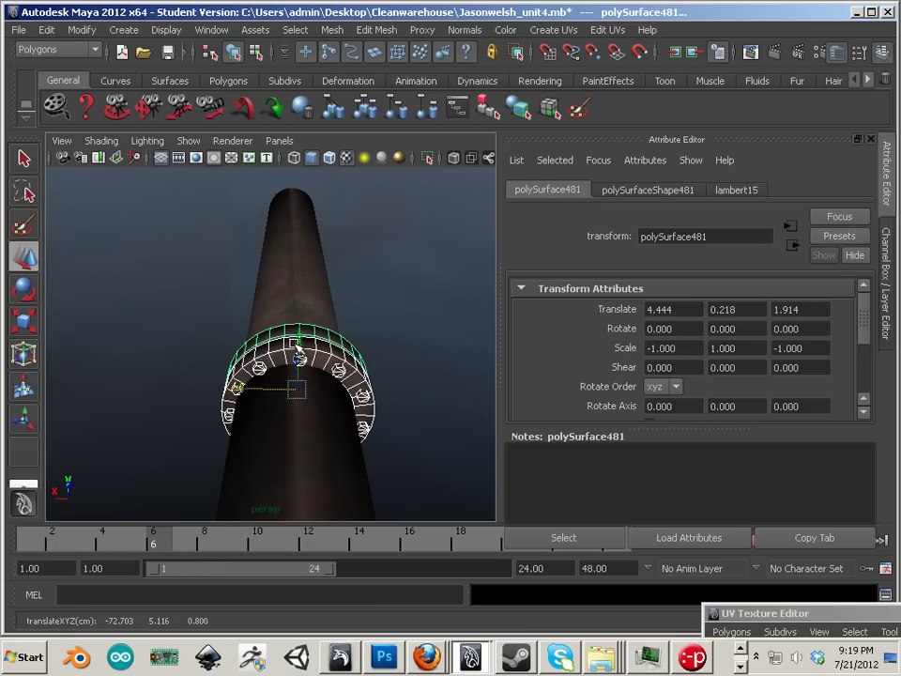
drag(299, 350, 301, 343)
drag(278, 391, 260, 391)
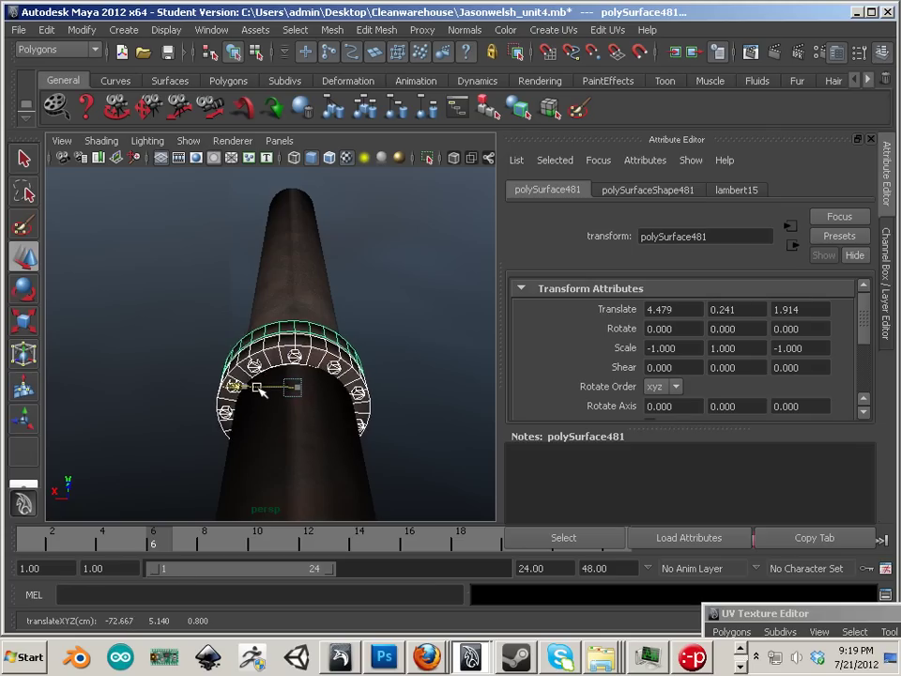
- Review the assembled pipe run, beams and brackets laid out in front of the warehouse entrance
alt+drag(367, 427, 277, 405)
alt+middle_drag(293, 430, 379, 451)
alt+right_drag(378, 451, 373, 415)
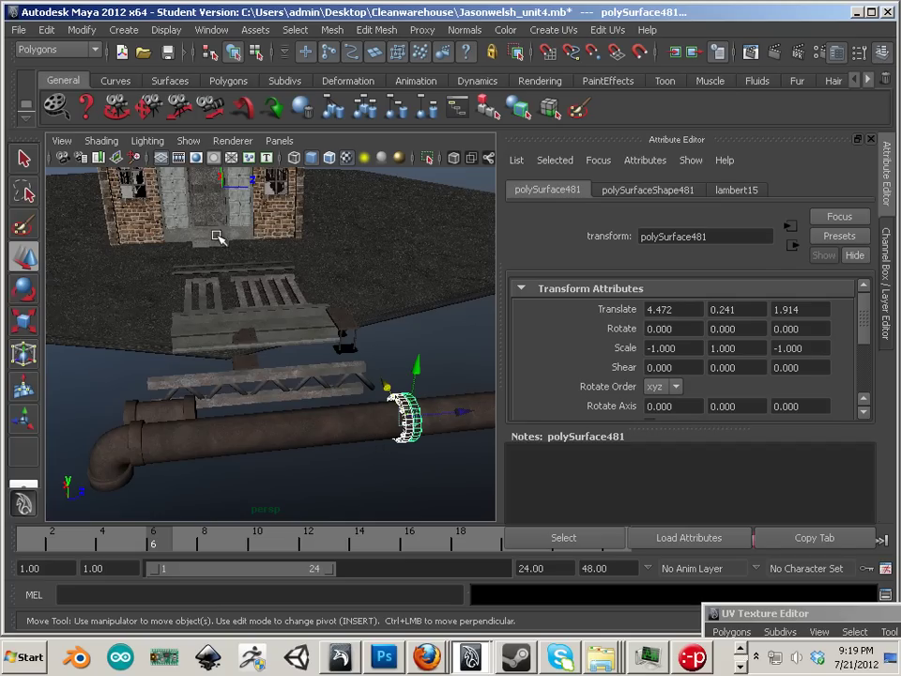
alt+middle_drag(217, 236, 300, 426)
alt+right_drag(229, 275, 269, 386)
alt+middle_drag(282, 390, 244, 326)
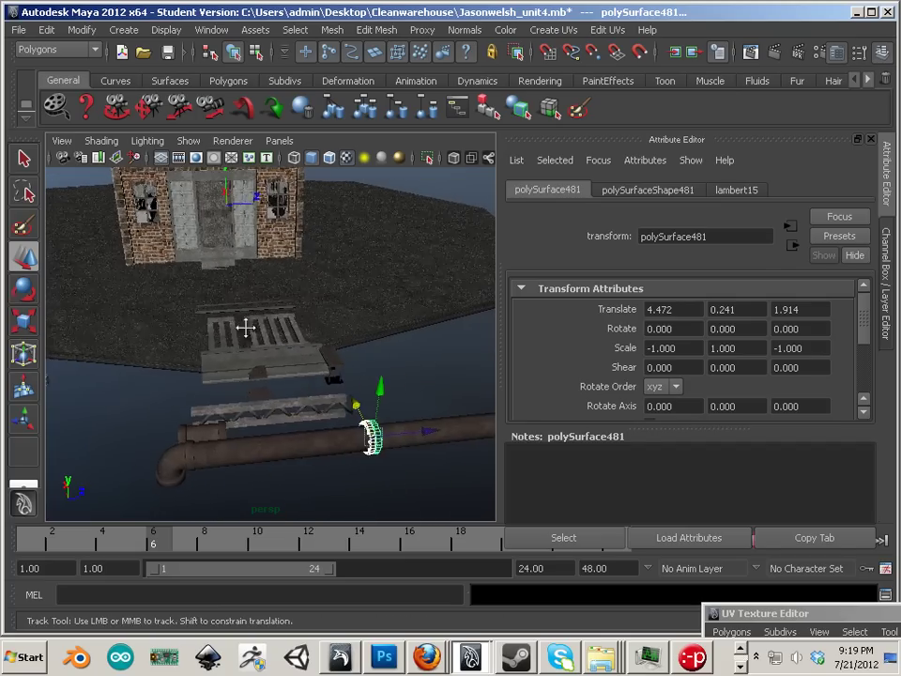
alt+drag(245, 327, 166, 424)
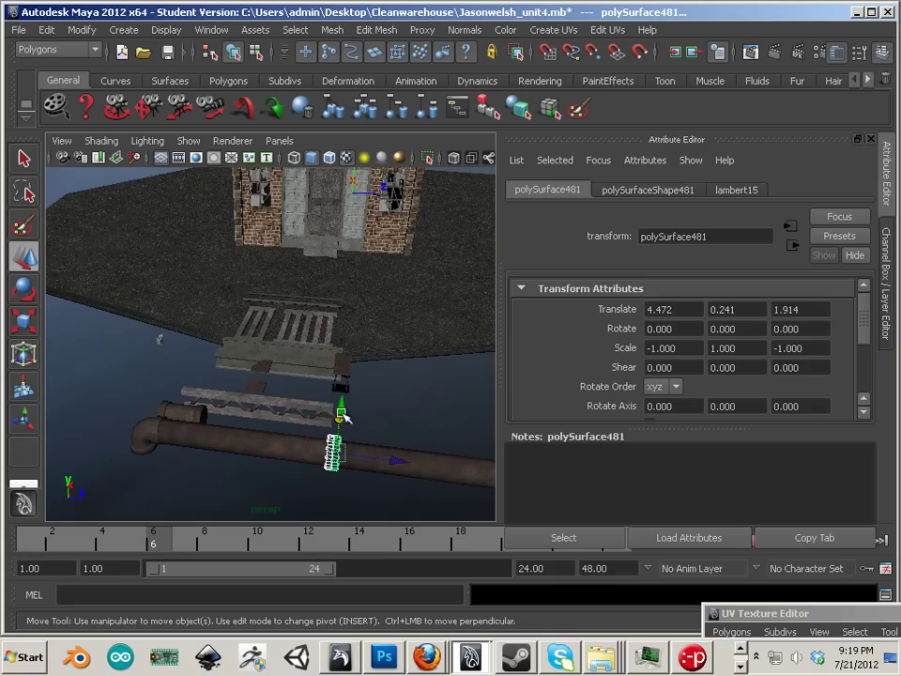
alt+middle_drag(344, 417, 362, 428)
alt+right_drag(362, 427, 321, 392)
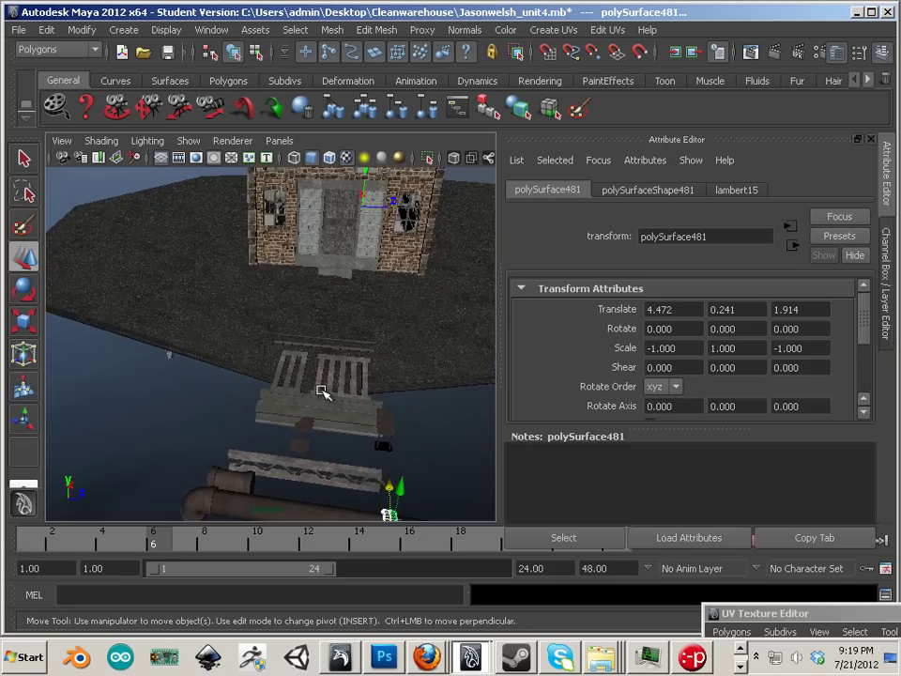
- Examine the warehouse interior, checking the separate pieces of a support post such as its diagonal brace and shaft
alt+drag(321, 392, 283, 381)
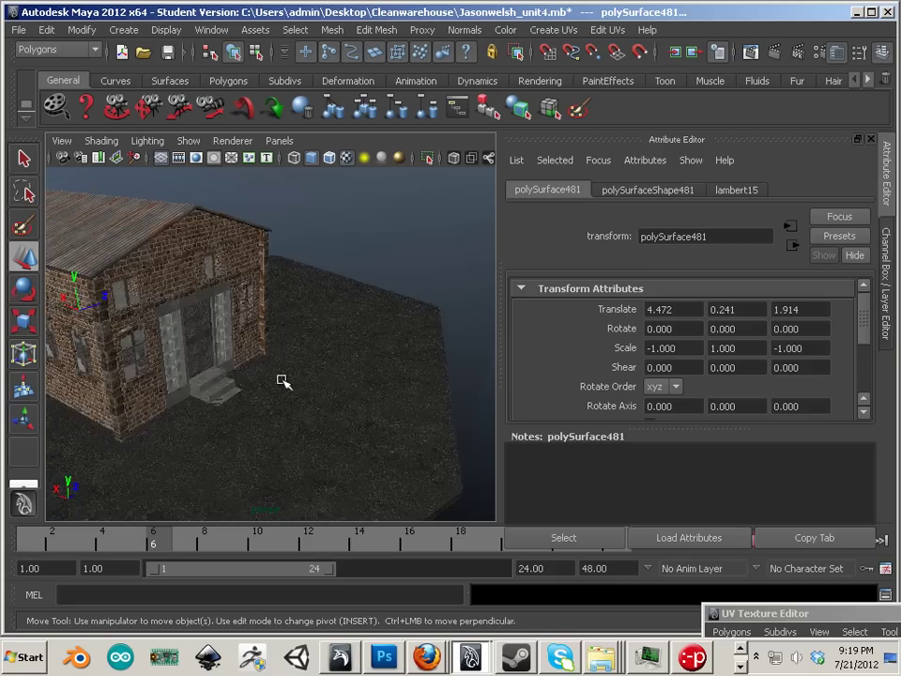
alt+middle_drag(283, 381, 440, 426)
alt+right_drag(440, 426, 544, 450)
alt+right_drag(377, 403, 460, 422)
alt+right_drag(300, 386, 318, 382)
alt+drag(318, 382, 133, 347)
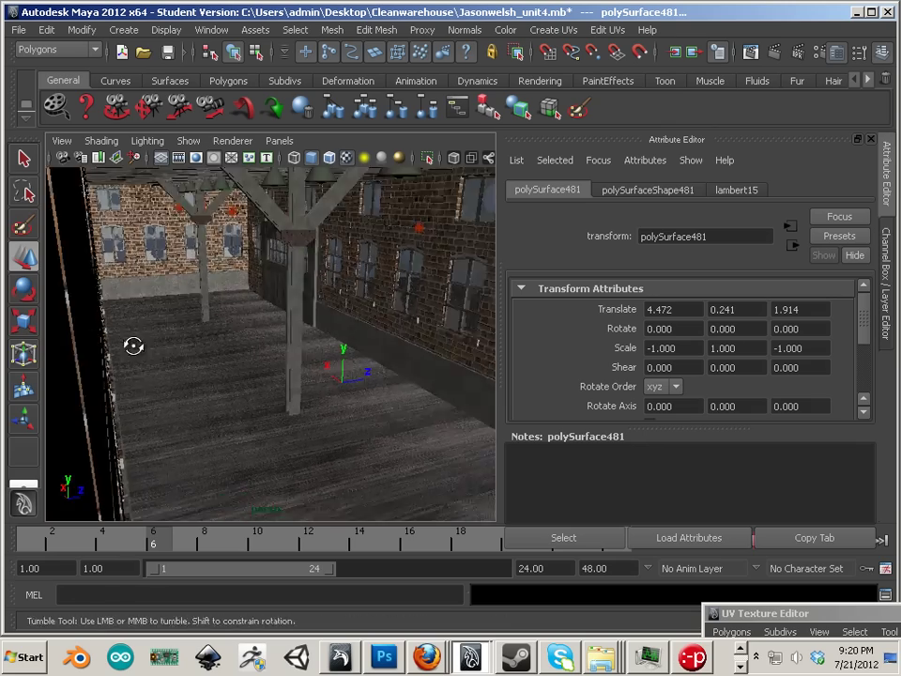
alt+middle_drag(133, 346, 271, 346)
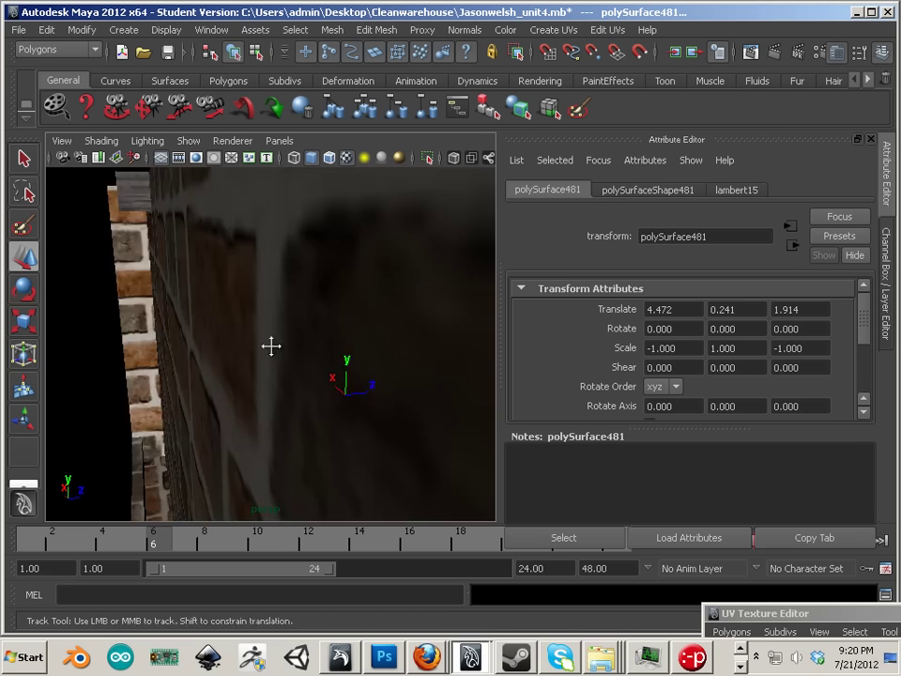
alt+drag(271, 346, 141, 316)
alt+right_drag(141, 315, 271, 346)
alt+middle_drag(271, 346, 38, 305)
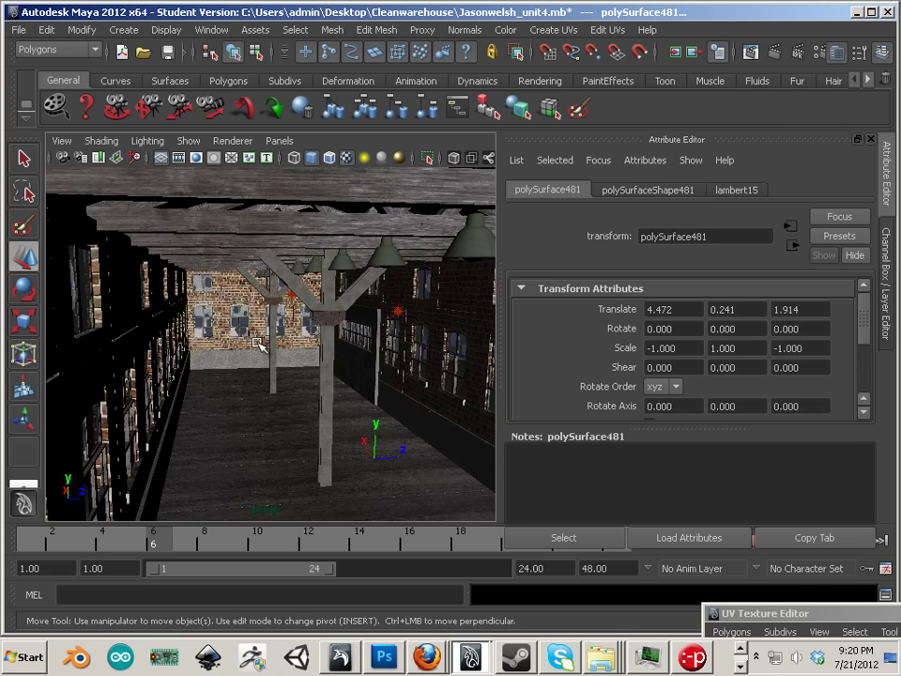
alt+drag(229, 349, 301, 344)
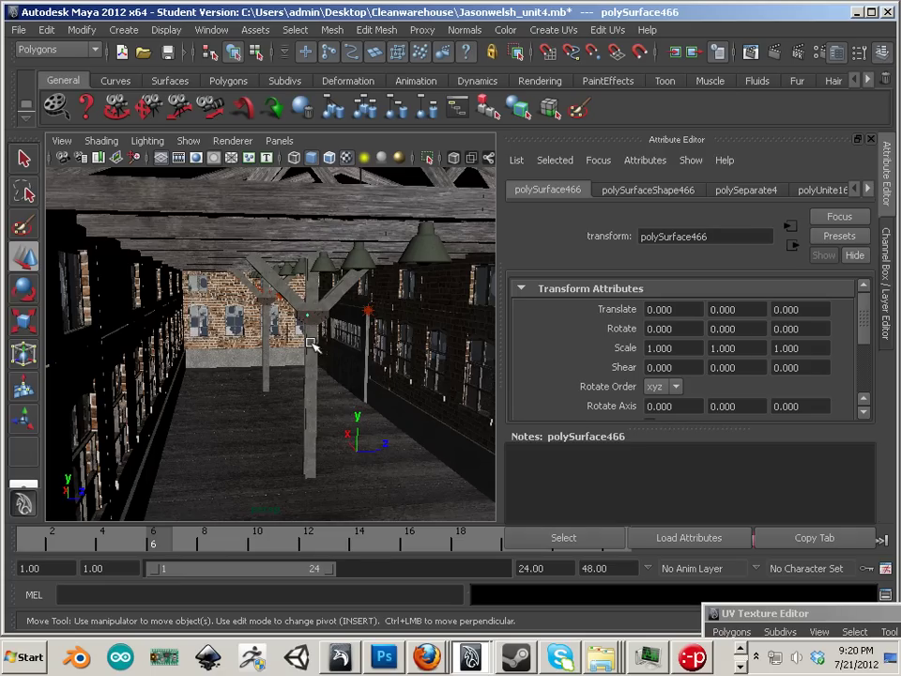
click(266, 279)
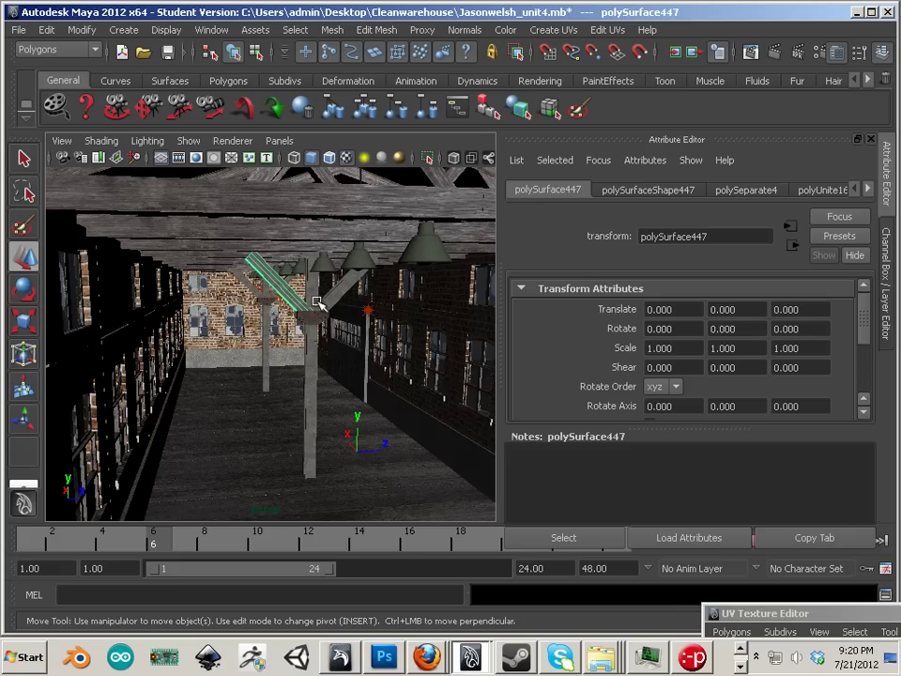
click(310, 412)
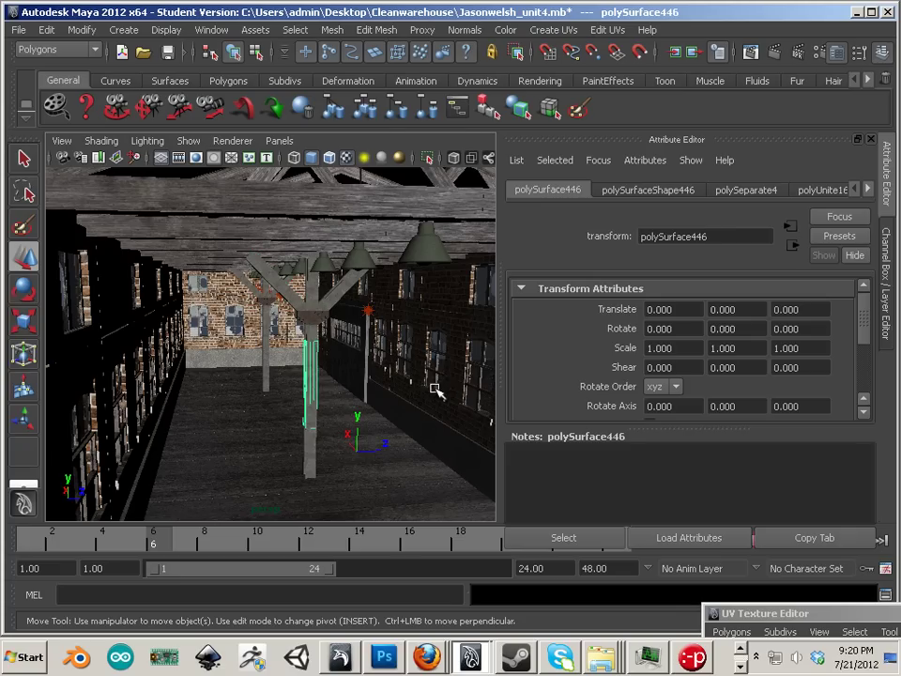
- Inspect the warehouse exterior, including the roof and the long brick side wall with its windows
alt+right_drag(434, 388, 215, 365)
alt+drag(214, 365, 361, 398)
alt+right_drag(362, 397, 200, 366)
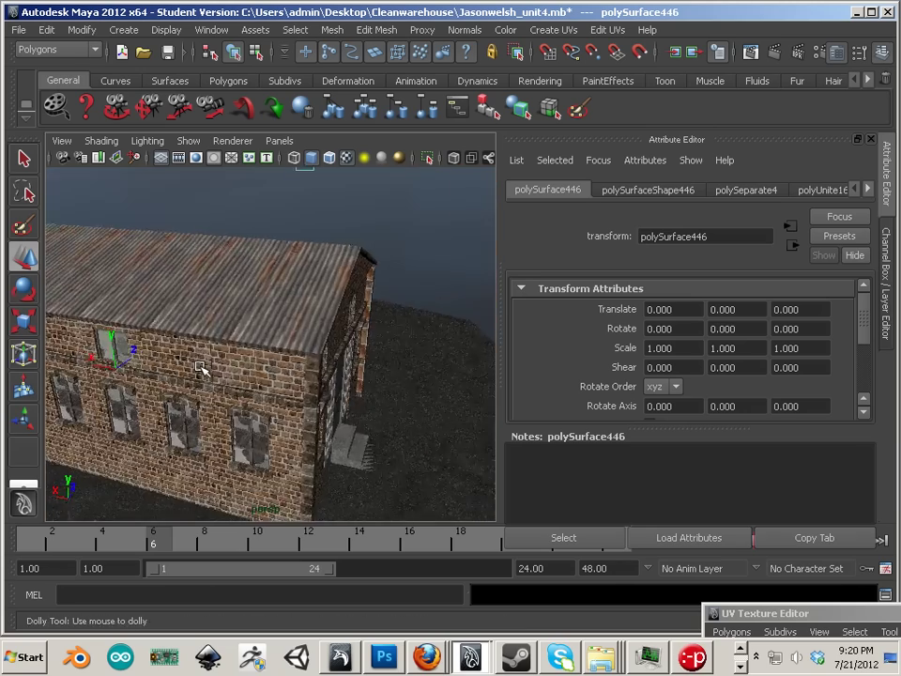
alt+drag(200, 367, 403, 282)
alt+right_drag(403, 282, 315, 242)
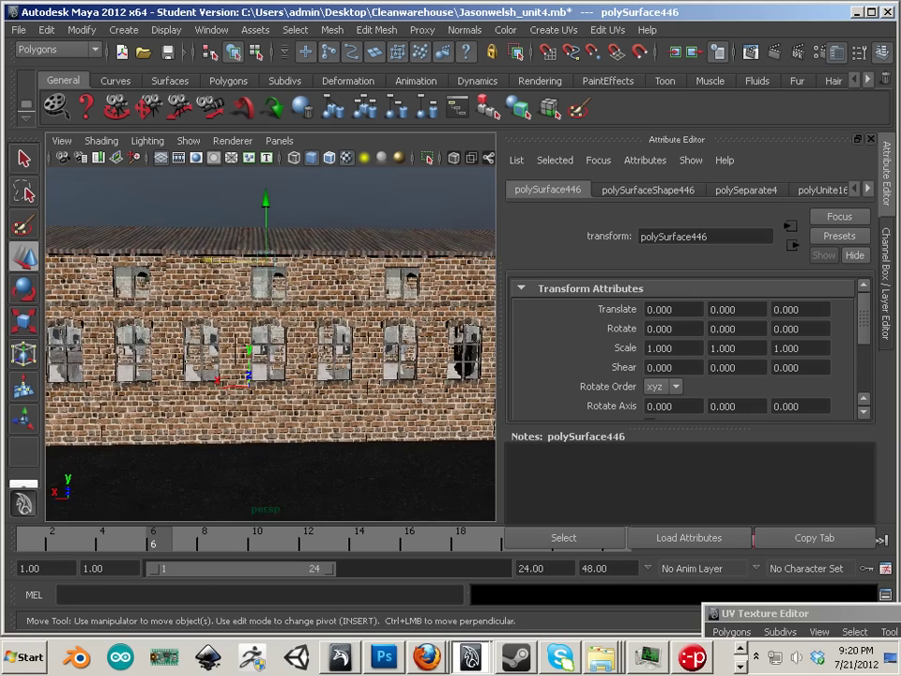